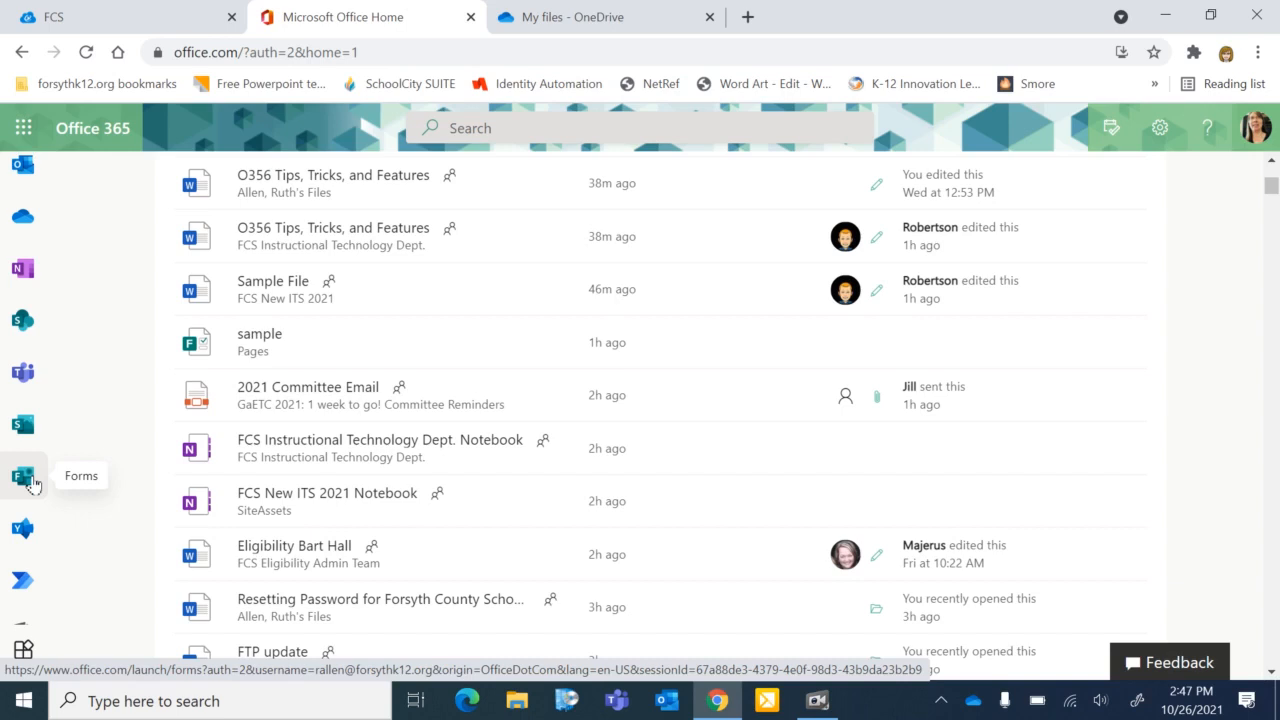
- Open Microsoft Forms from the Office 365 home page
click(33, 484)
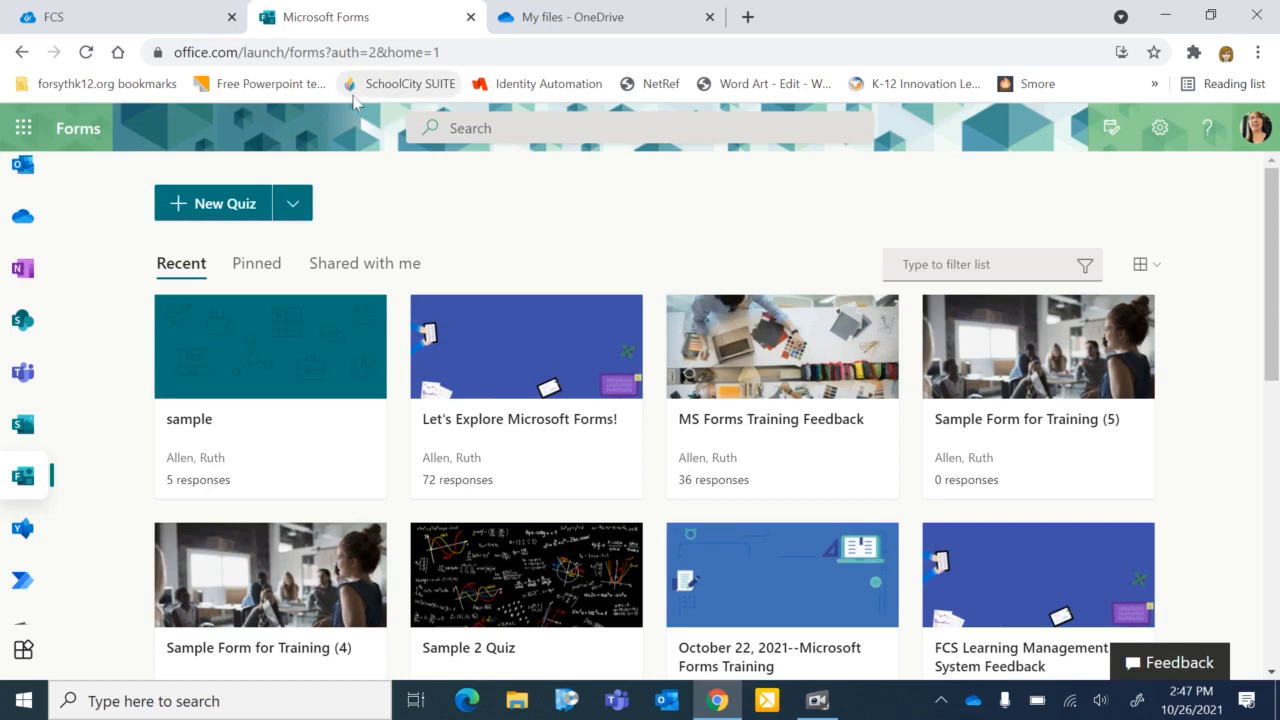
- Switch to OneDrive and create a Forms for Excel file named Sample Form in My files
click(532, 22)
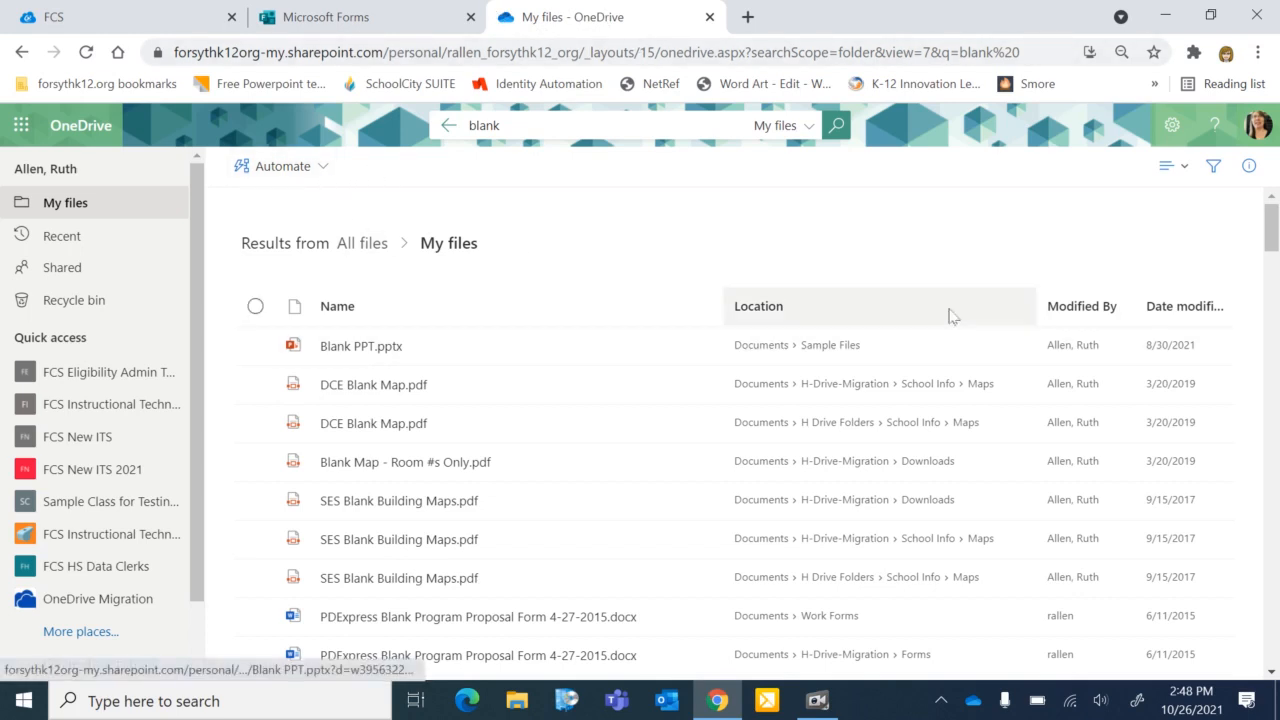
click(86, 197)
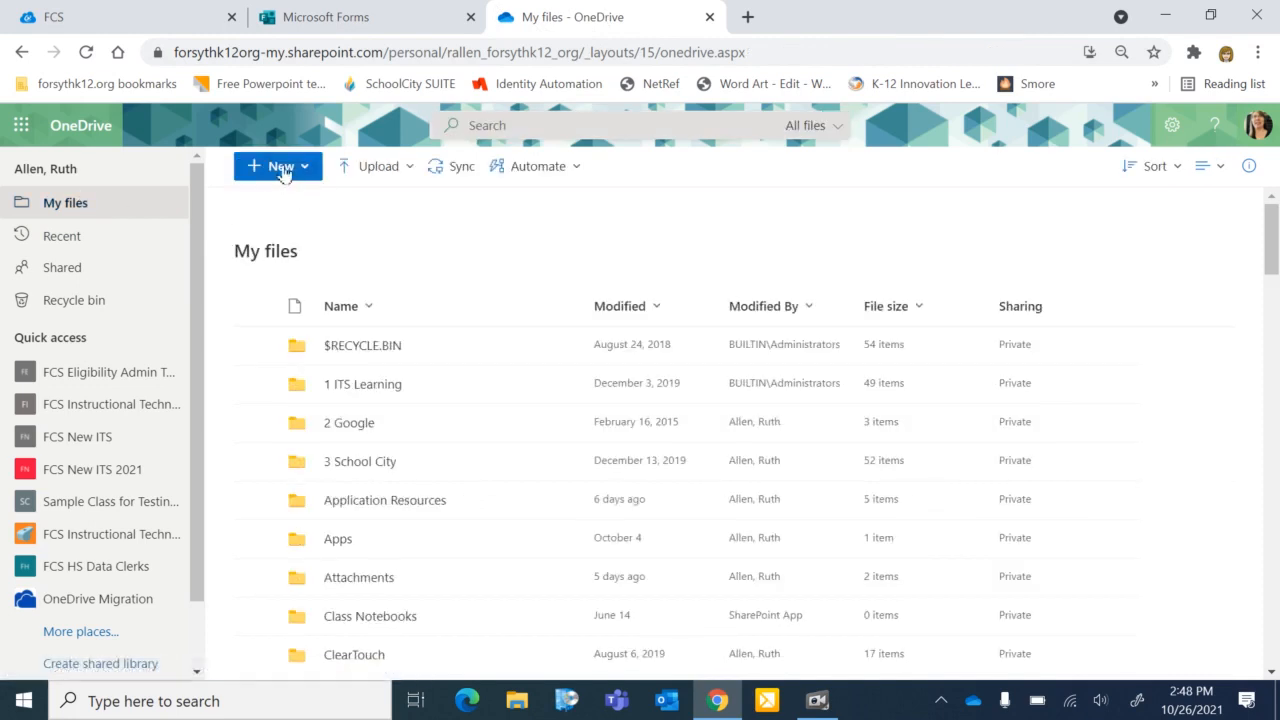
click(300, 168)
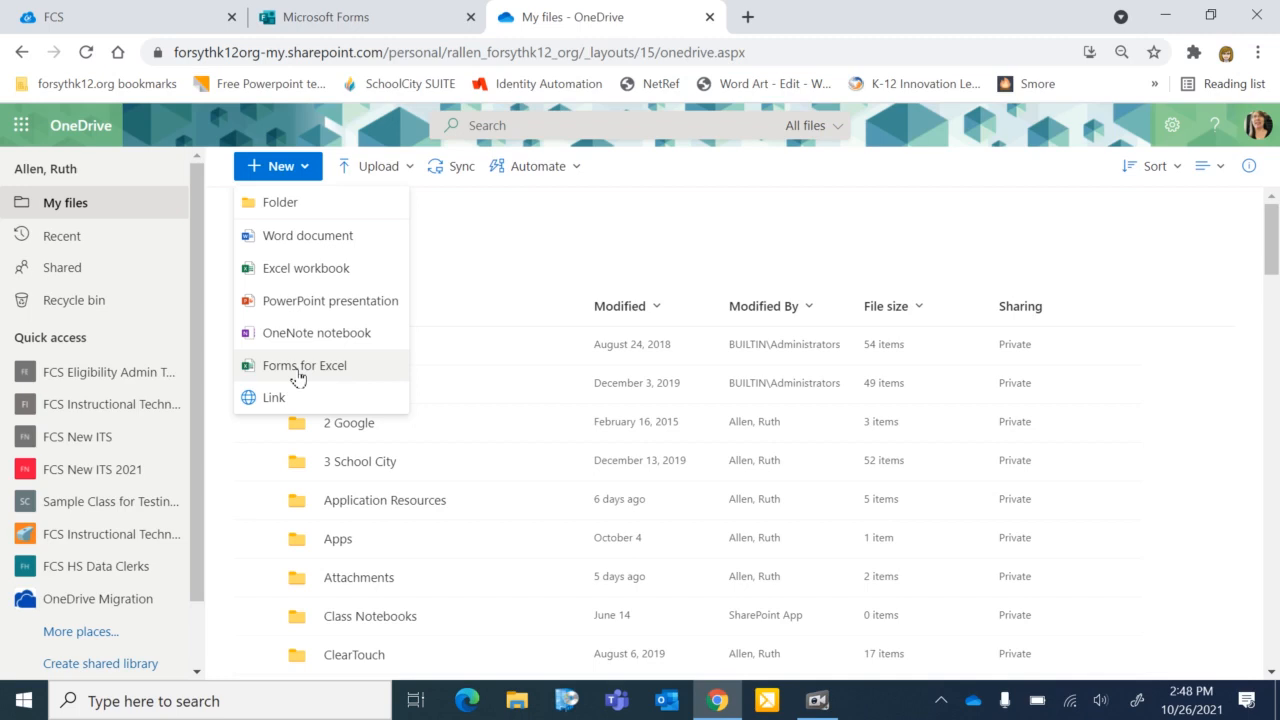
click(298, 366)
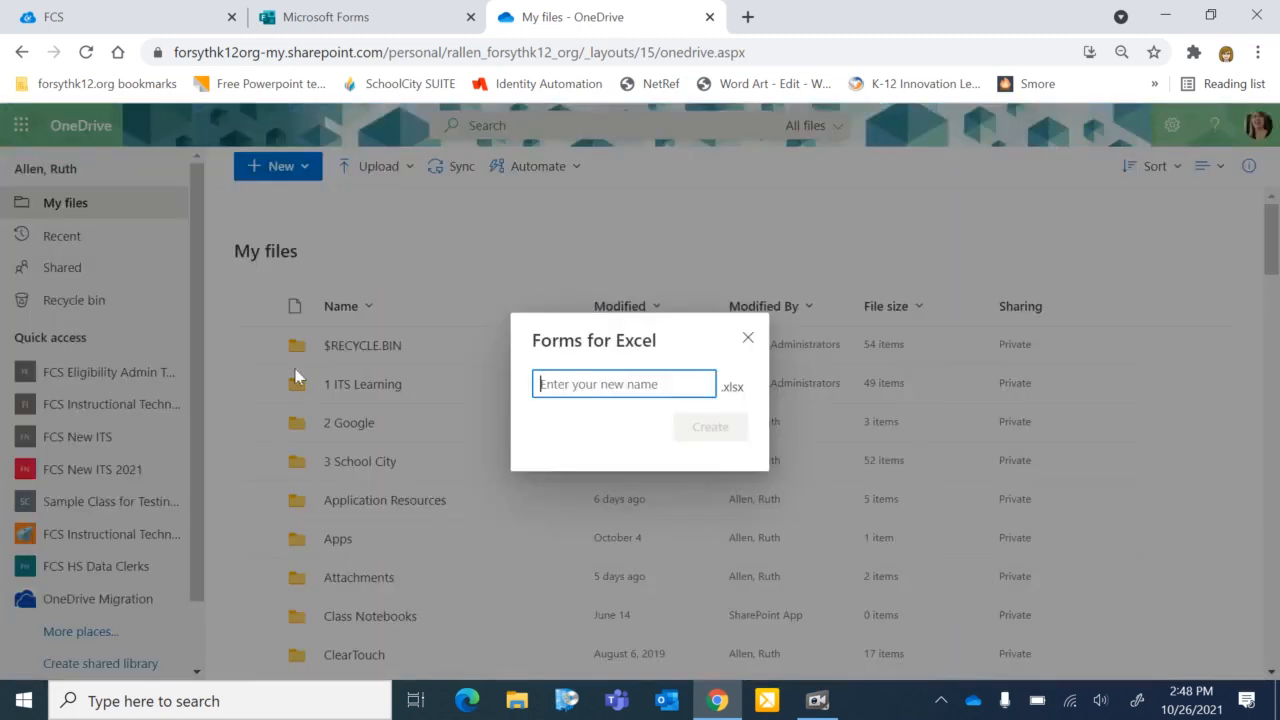
text(Sample)
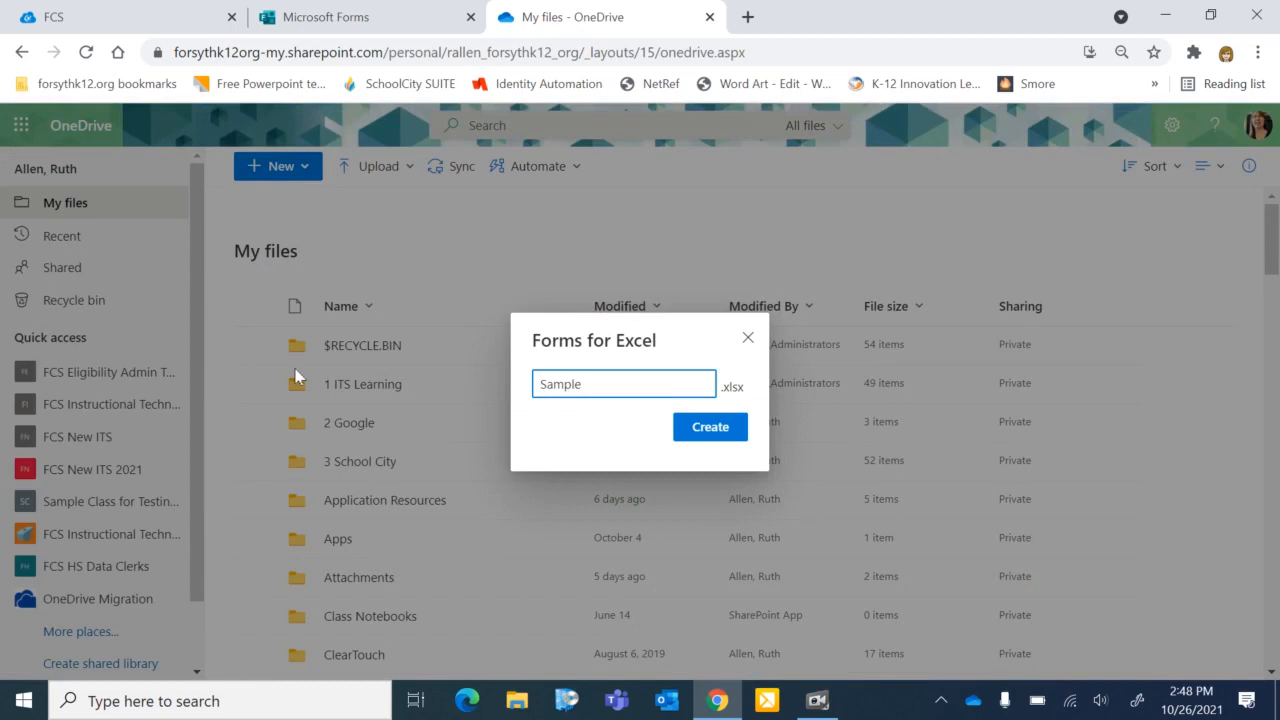
text( Form)
click(711, 430)
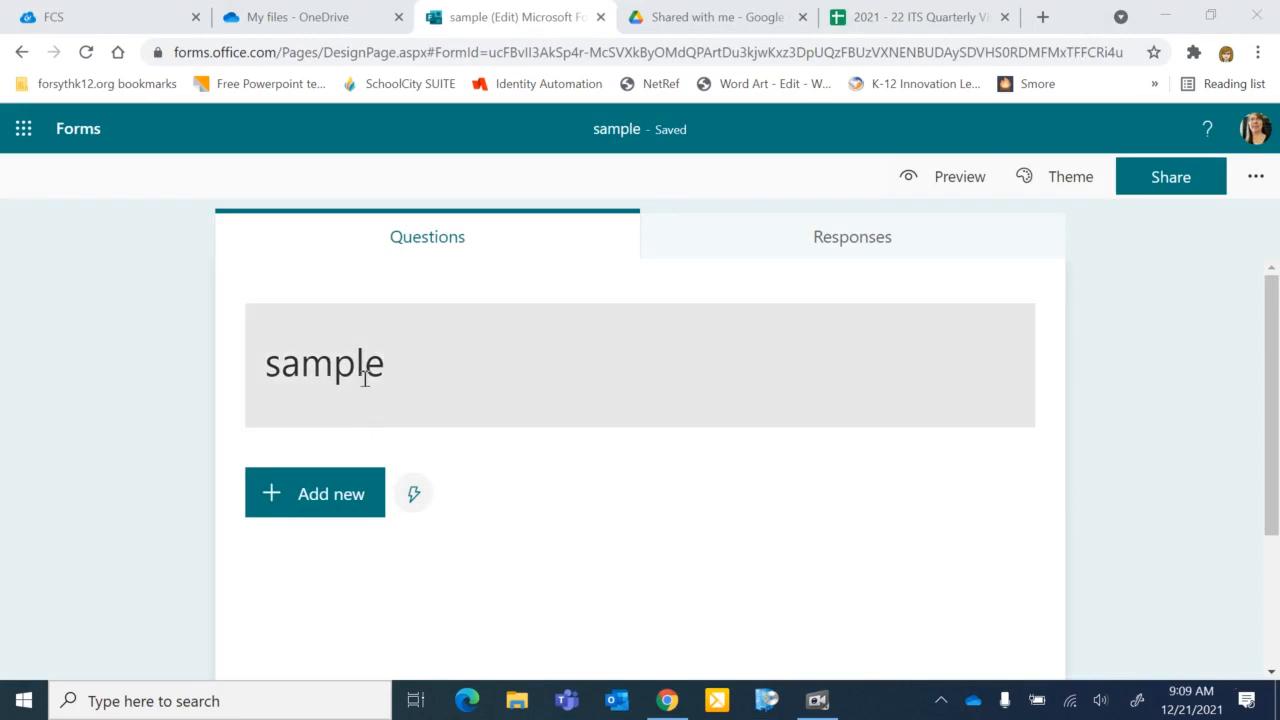
- Insert the transparent Forsyth County Schools logo from the OneDrive Forsyth County Schools-logo folder into the form's title area
click(362, 372)
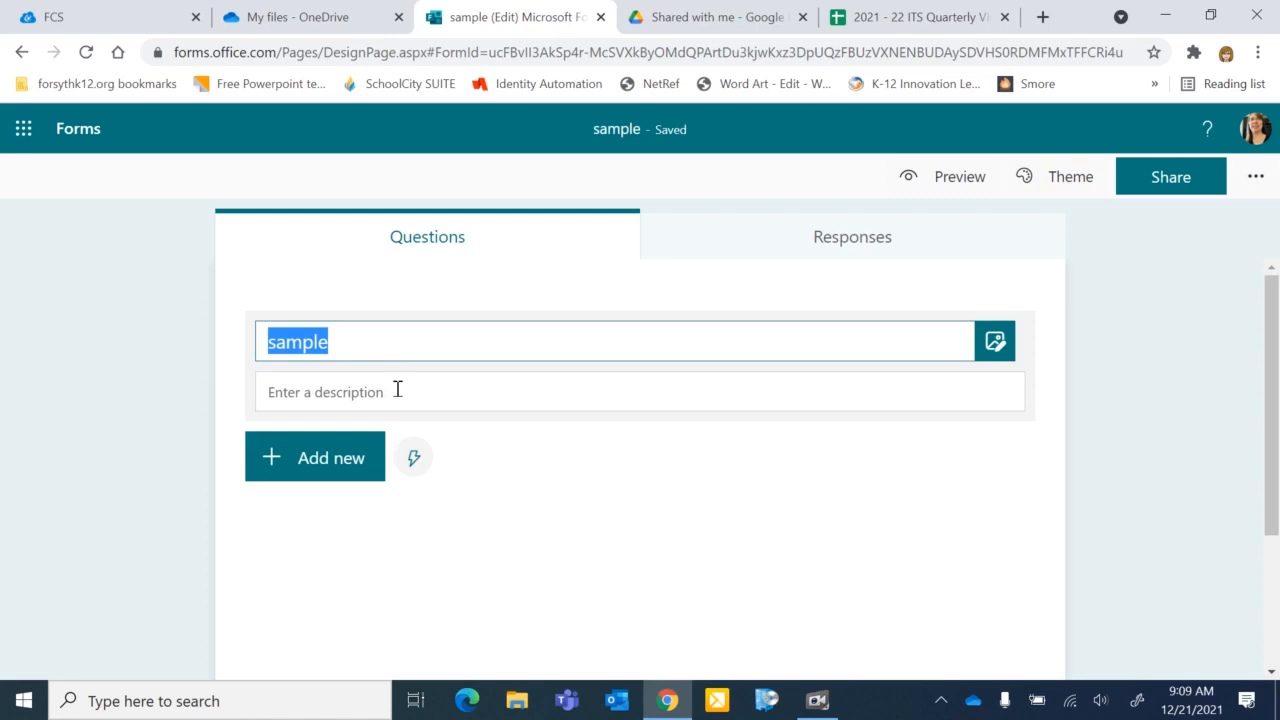
click(994, 345)
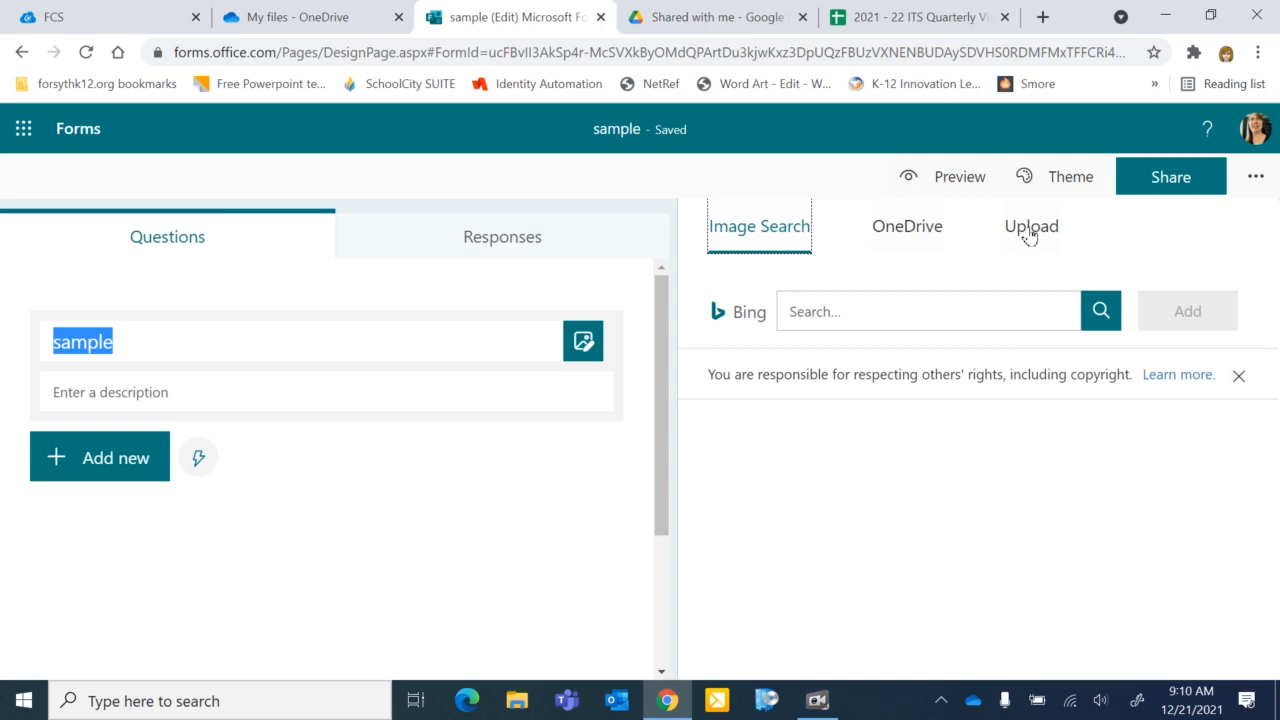
click(928, 238)
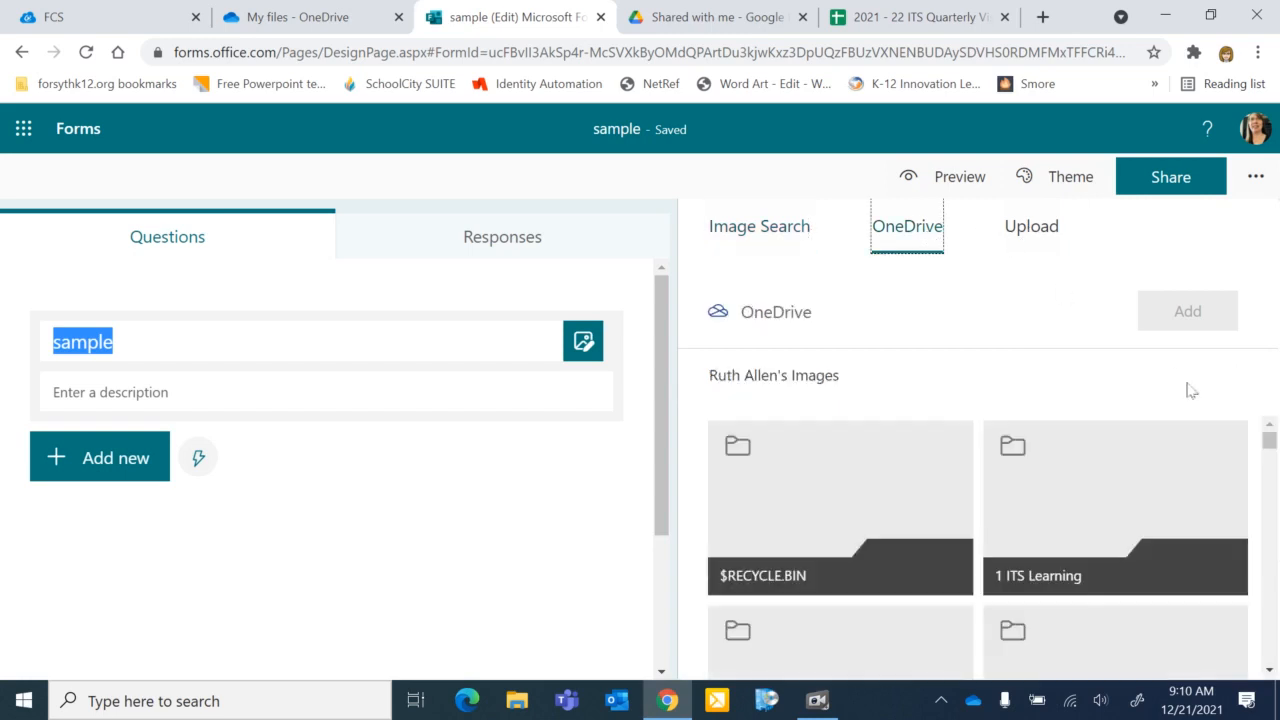
drag(1270, 444, 1270, 500)
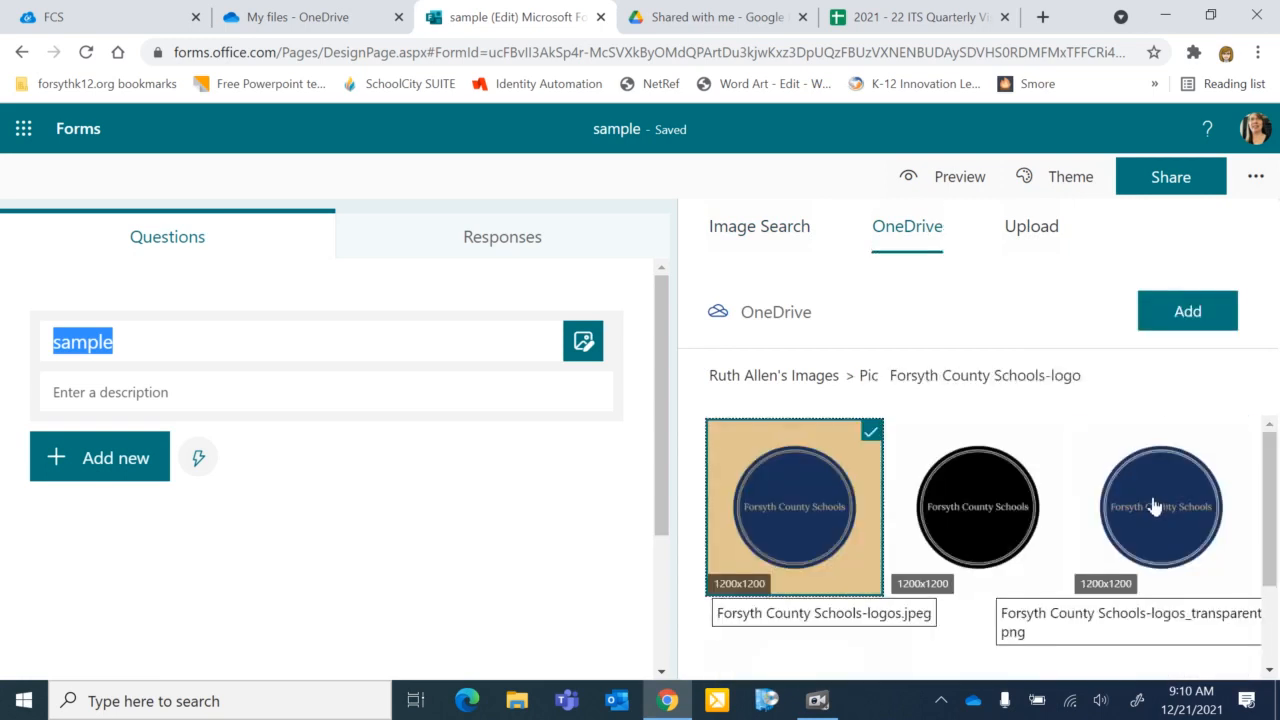
click(1155, 507)
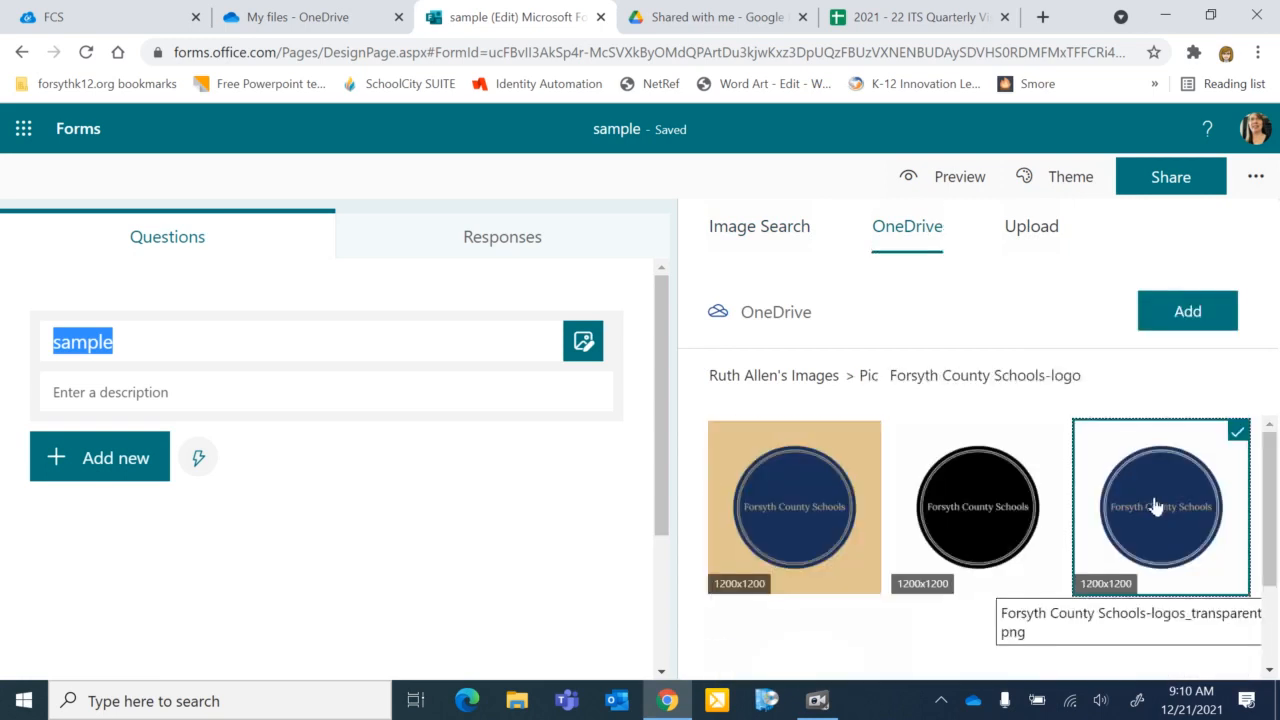
click(1183, 313)
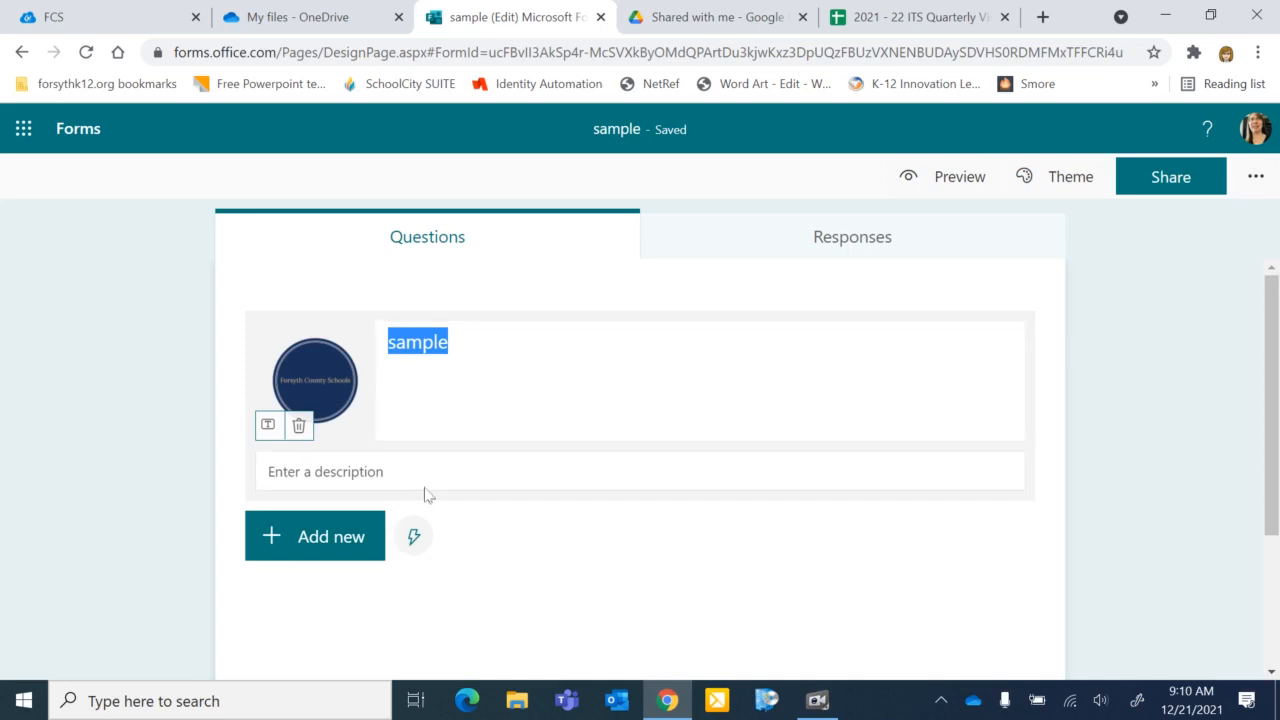
- Add only the recommended First Name question to the form
click(414, 540)
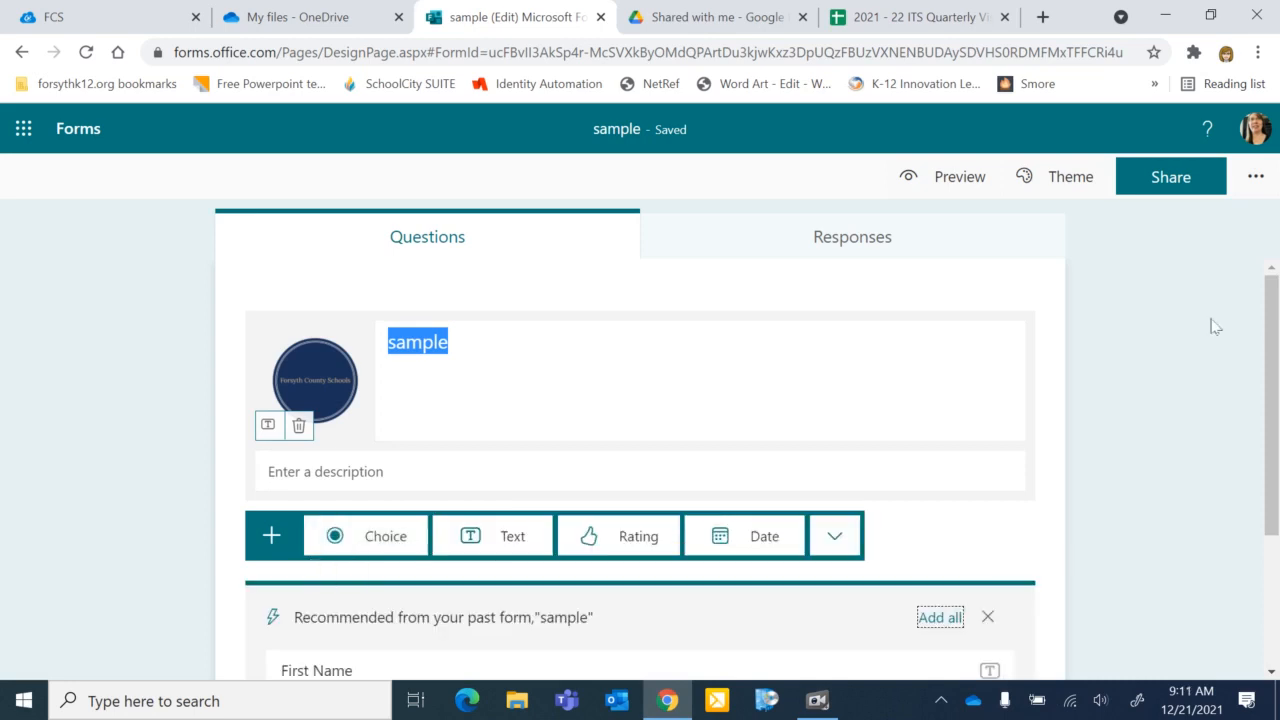
drag(1274, 297, 1275, 435)
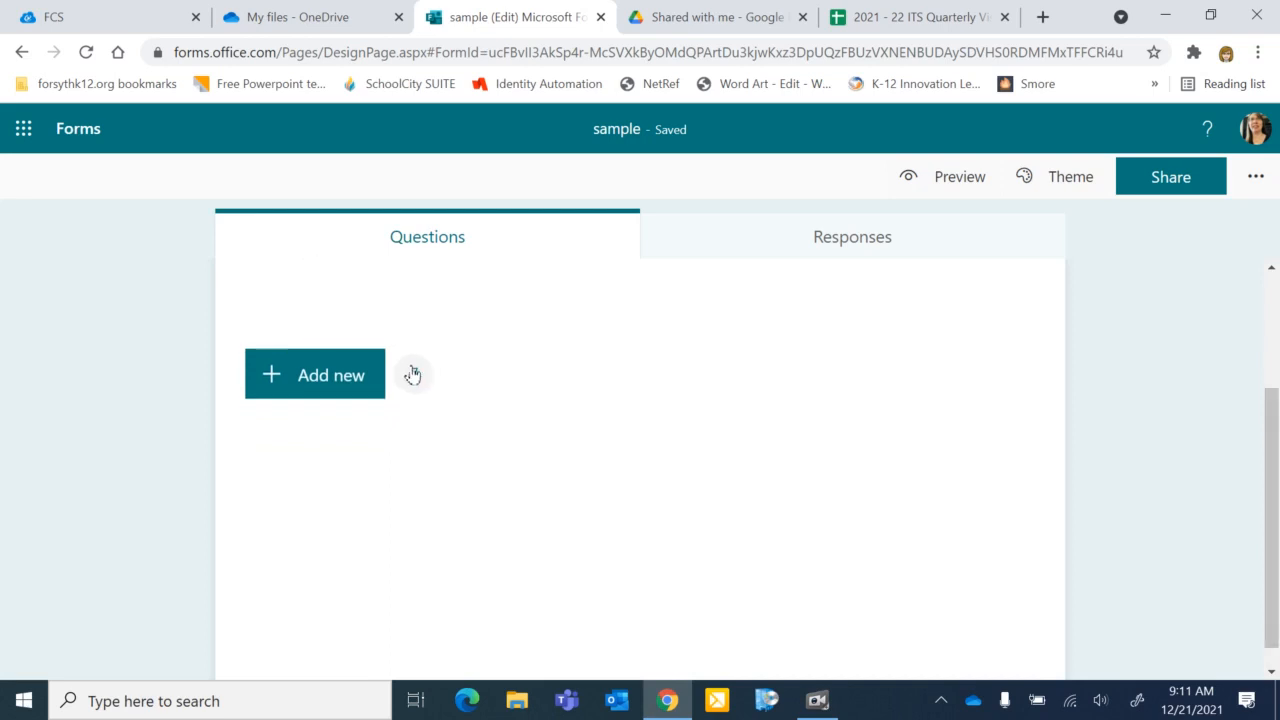
click(412, 374)
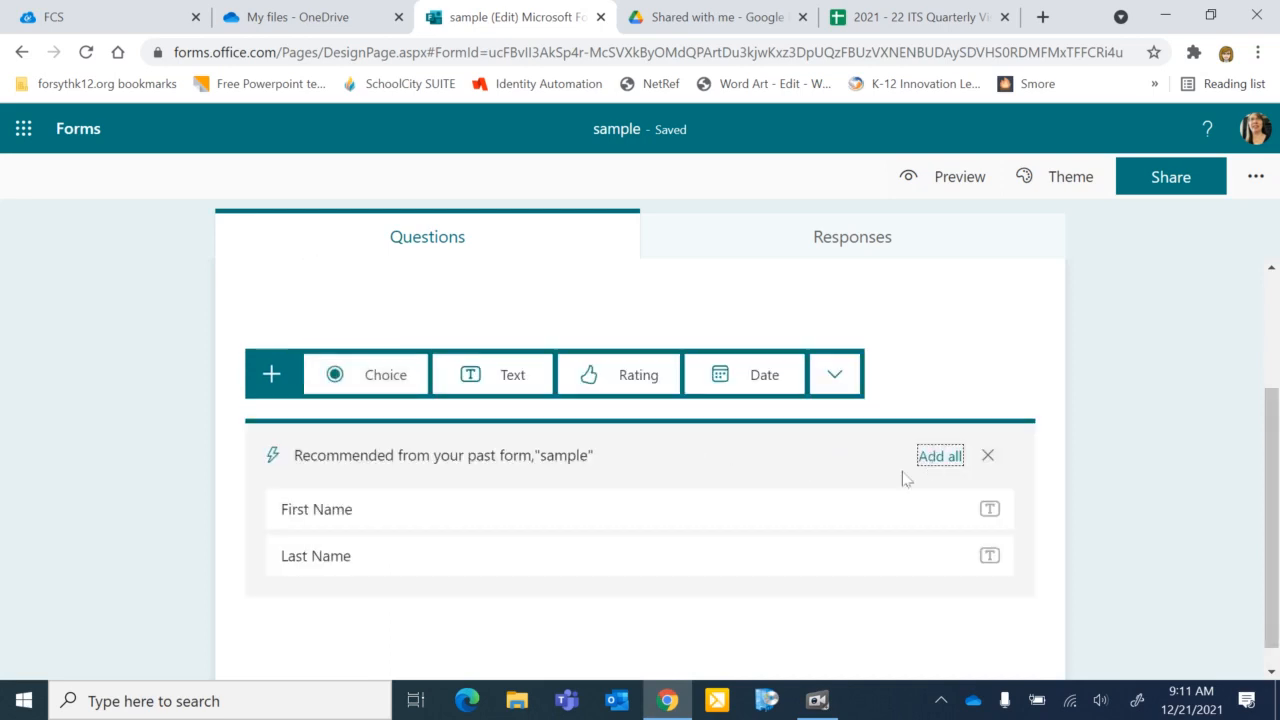
click(536, 512)
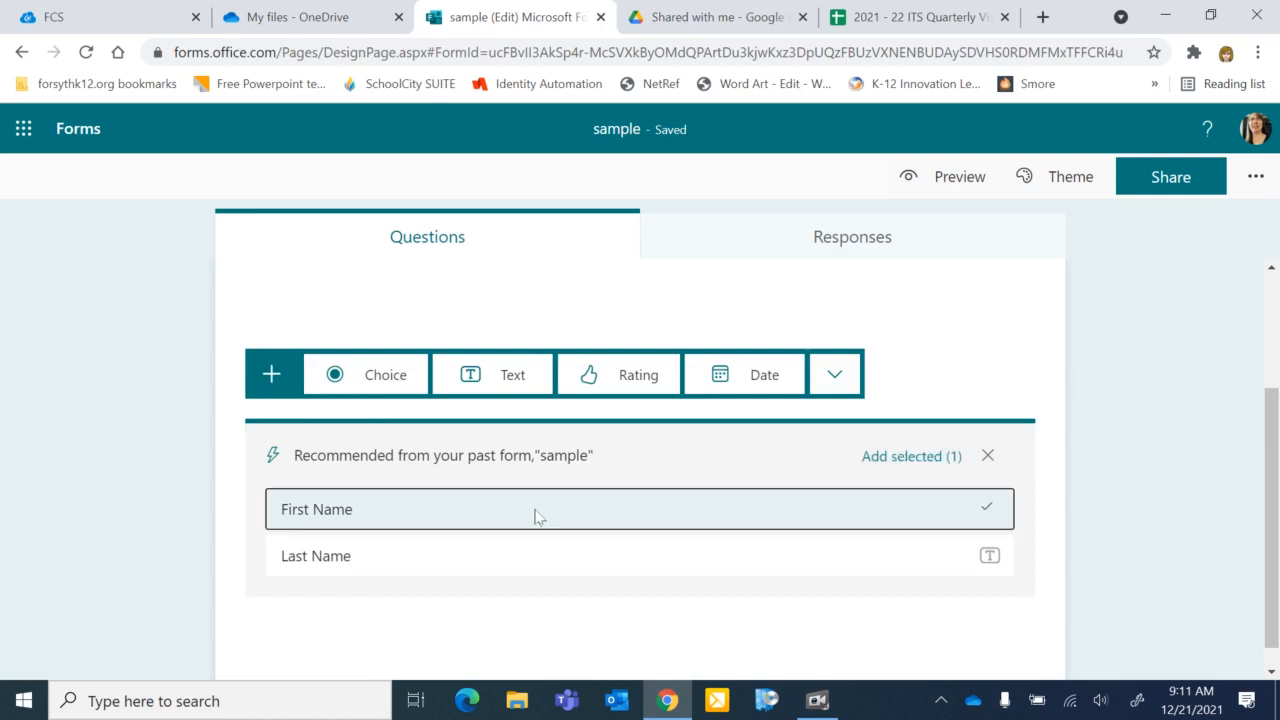
click(897, 460)
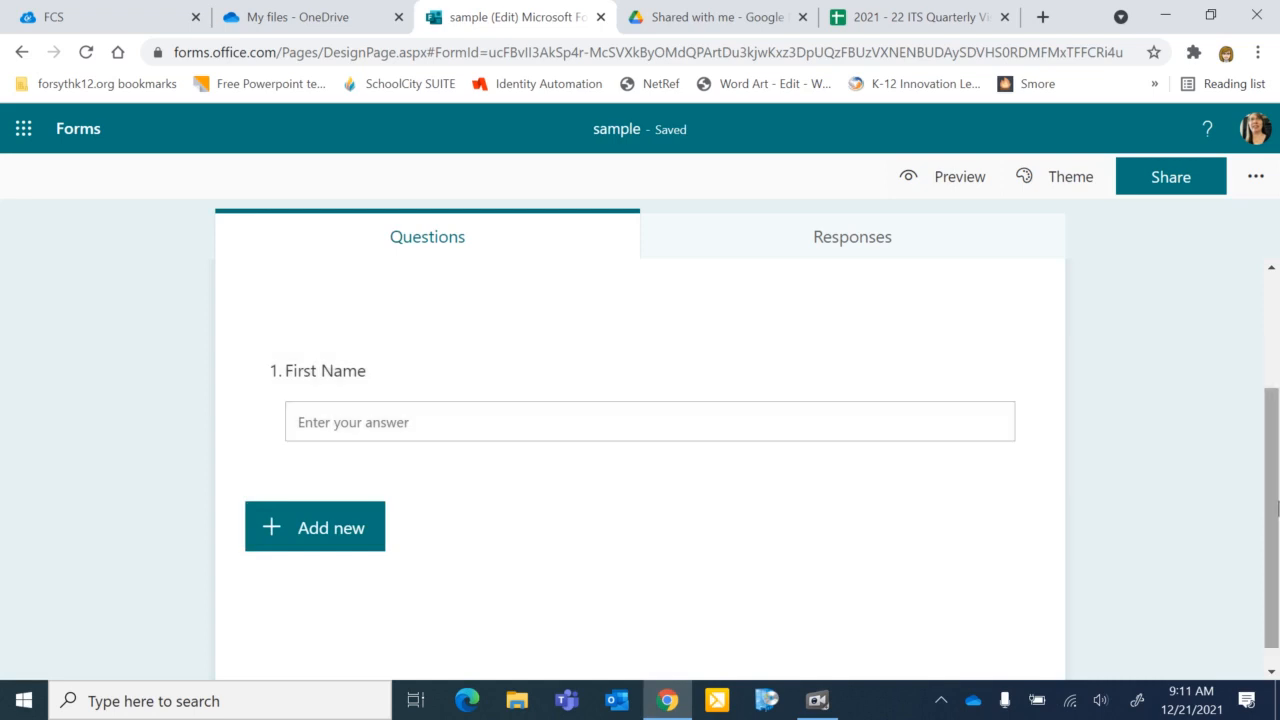
- Look over the available question types and add a text question below First Name
scroll(1277, 508, up, 2)
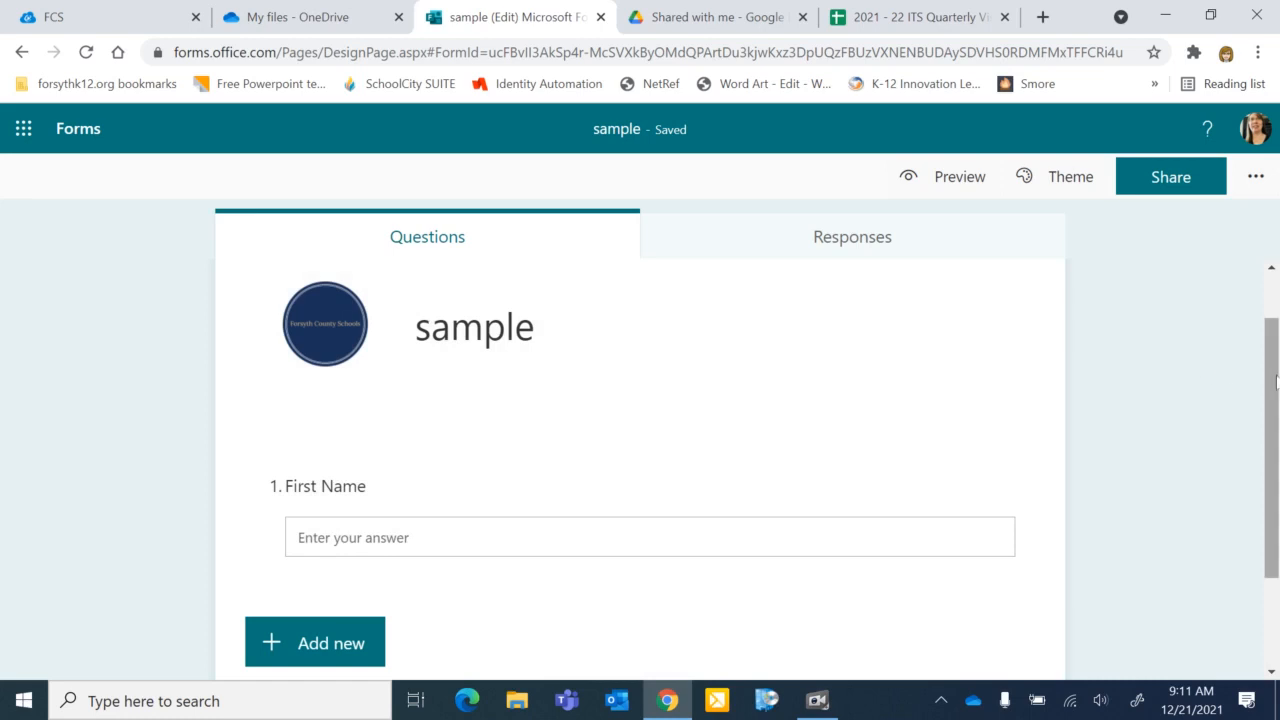
drag(1276, 380, 1276, 438)
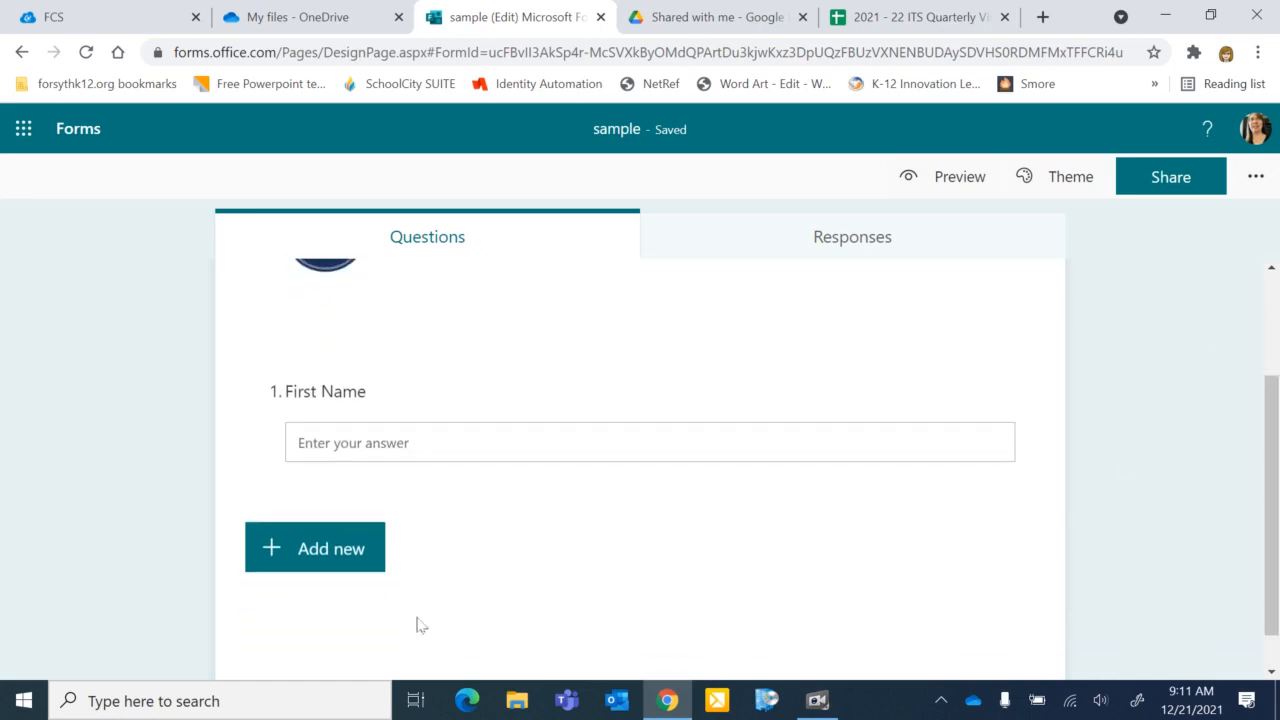
click(334, 557)
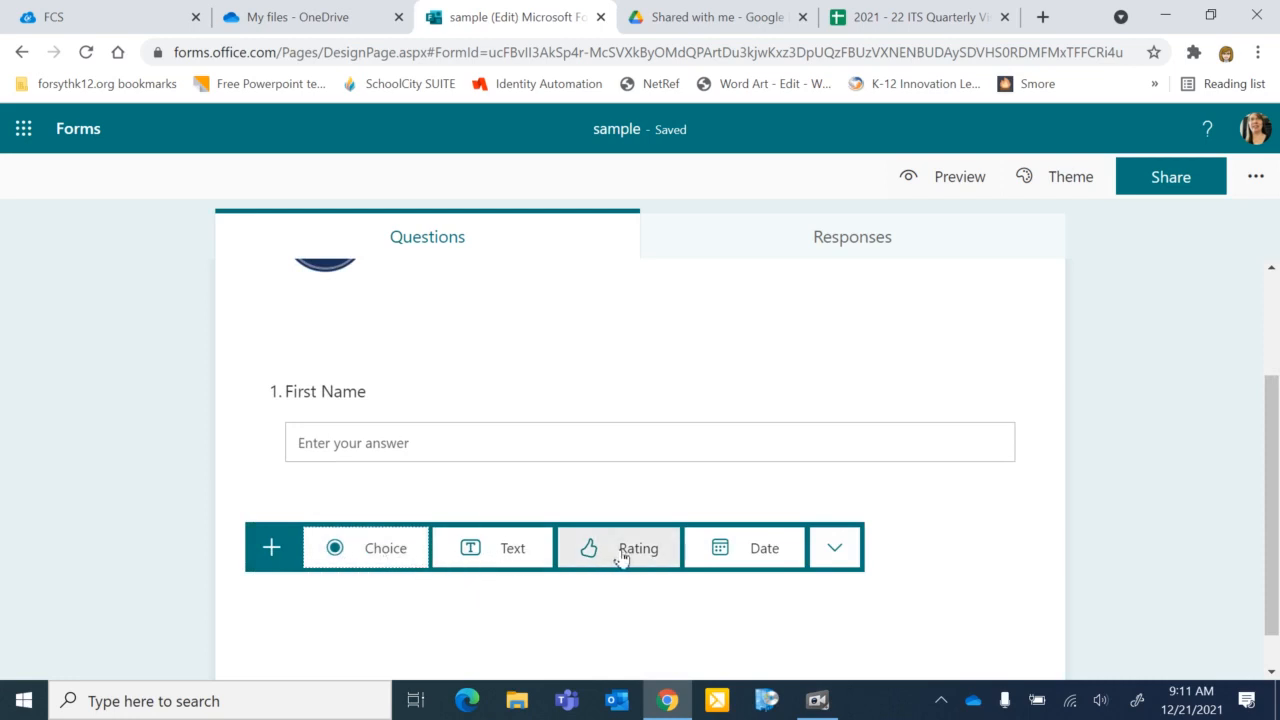
click(838, 556)
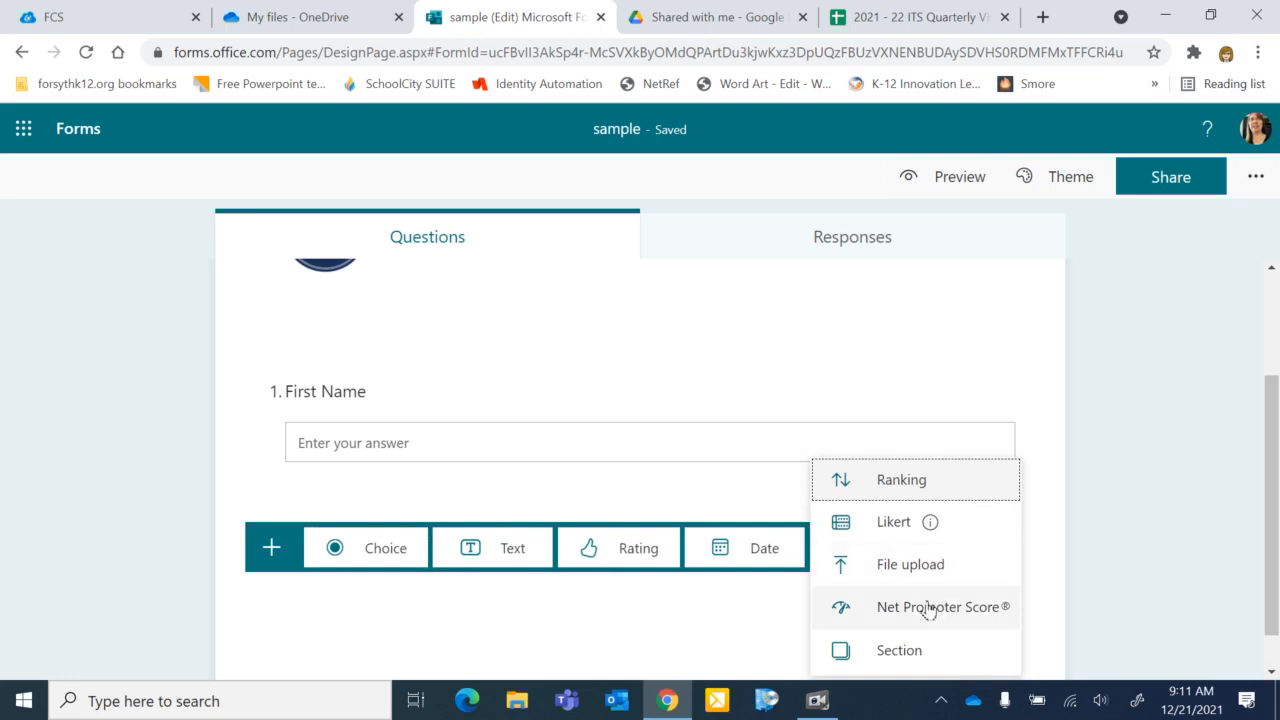
click(490, 556)
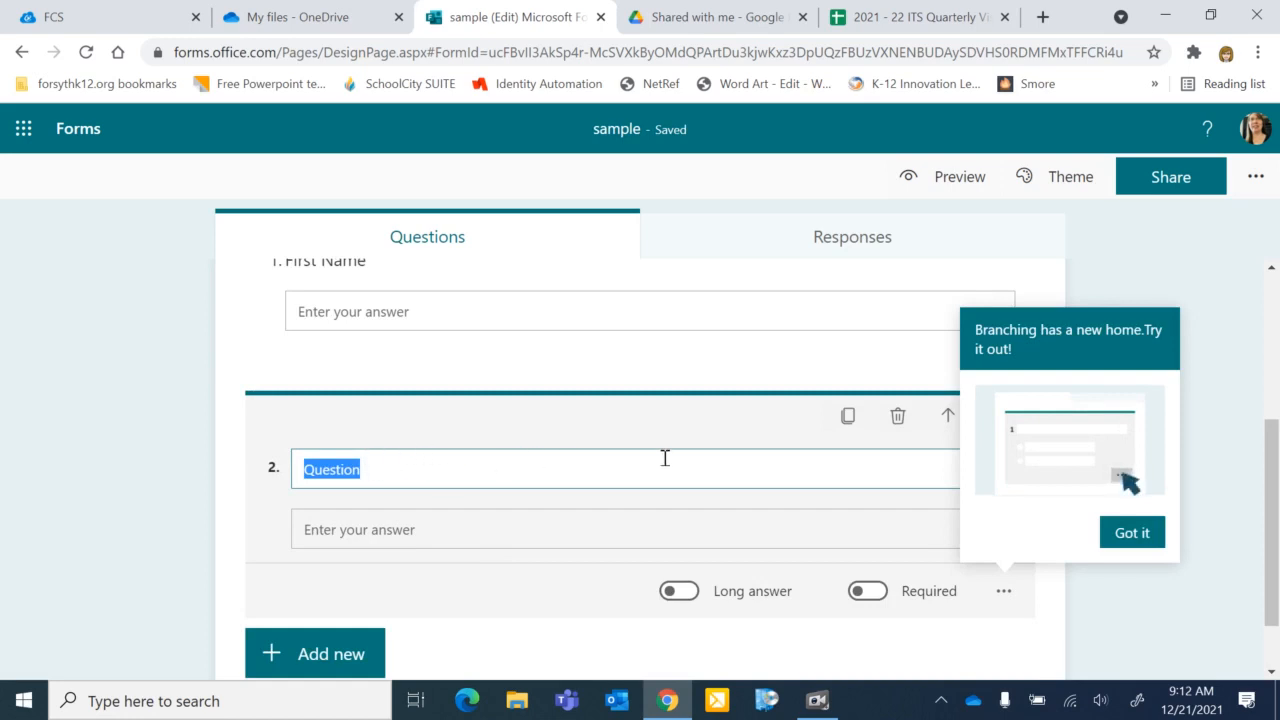
click(1141, 537)
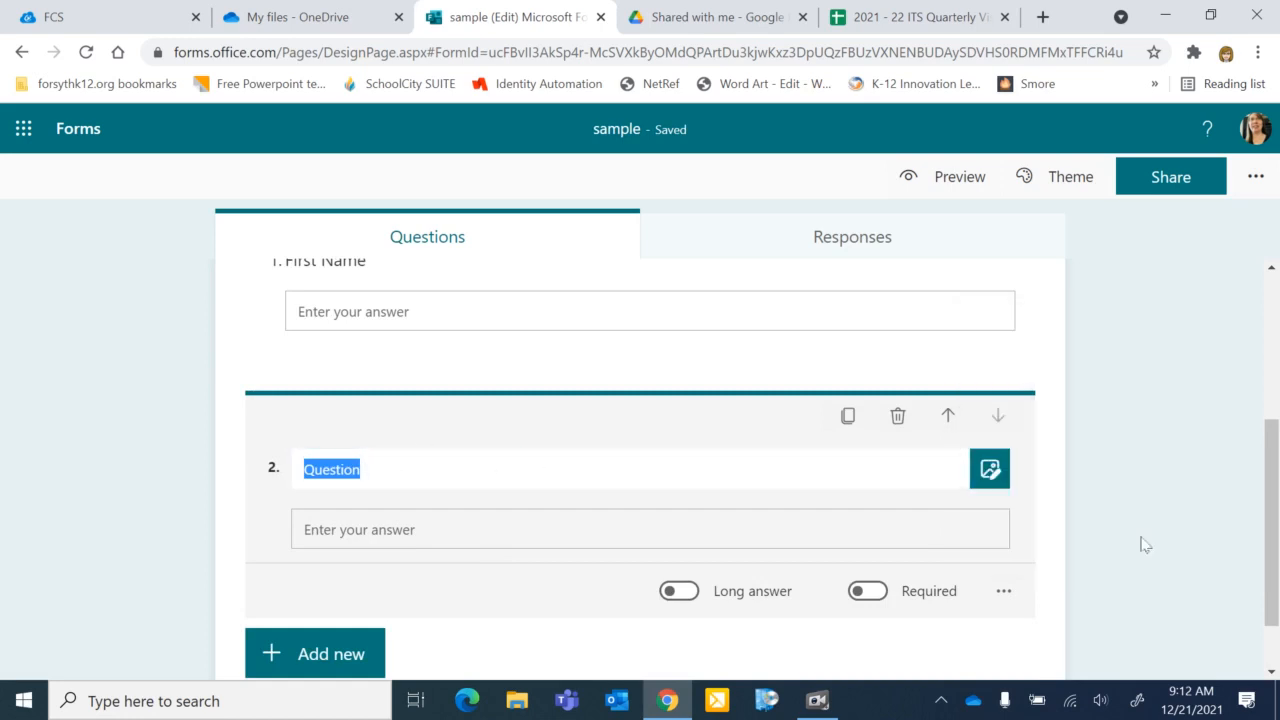
- Title the second question Last Name and make it required
text(Questions)
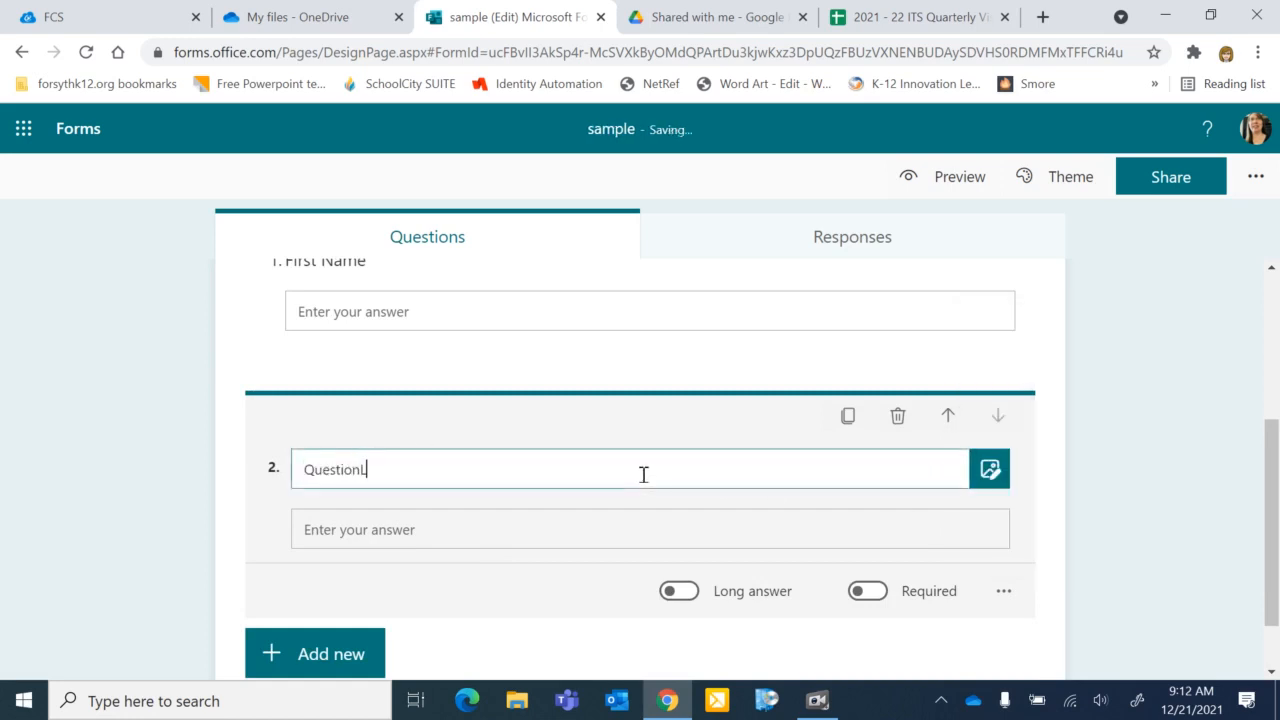
key(BackSpace)
key(BackSpace)
key(BackSpace)
key(BackSpace)
key(BackSpace)
key(BackSpace)
key(BackSpace)
key(BackSpace)
key(BackSpace)
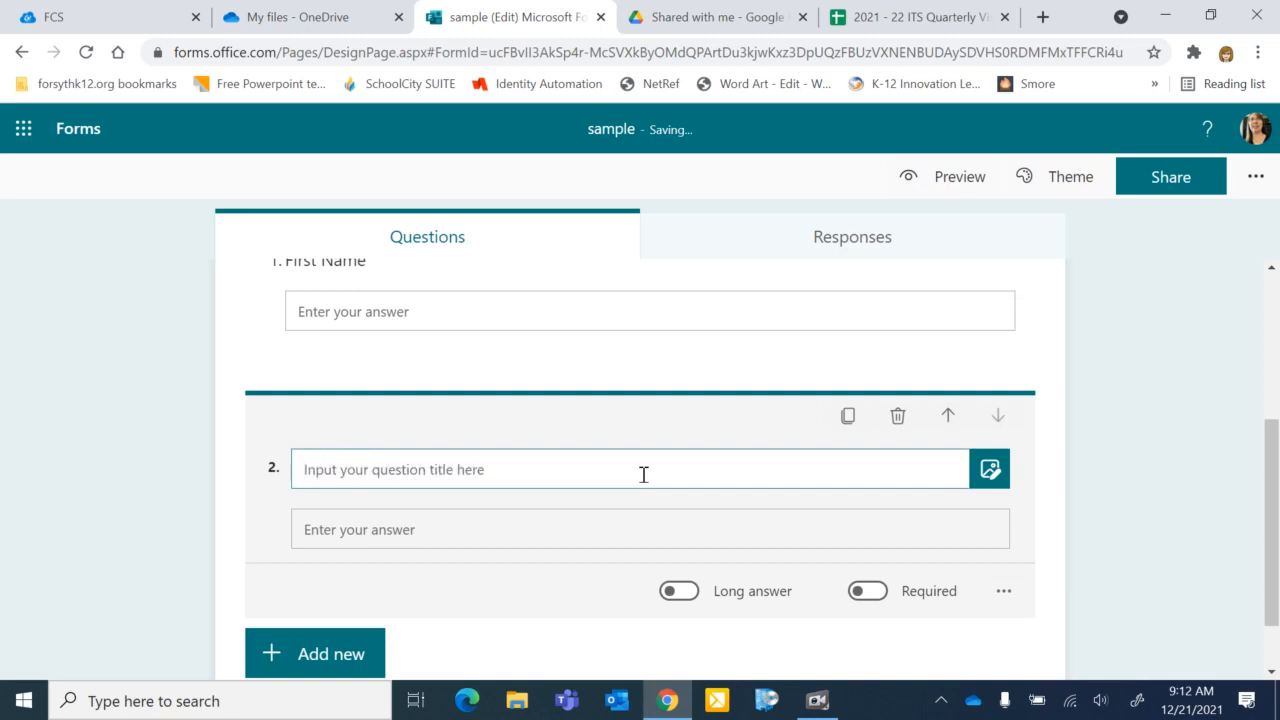
text(Last Name)
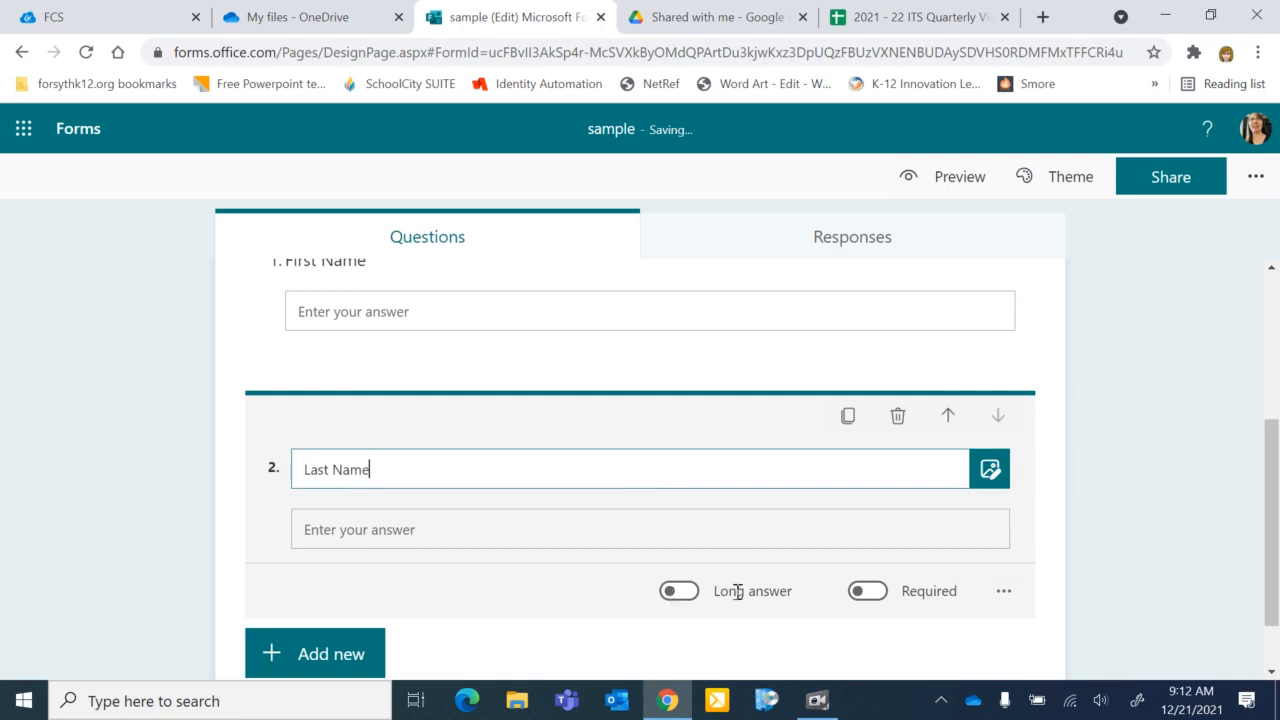
click(864, 597)
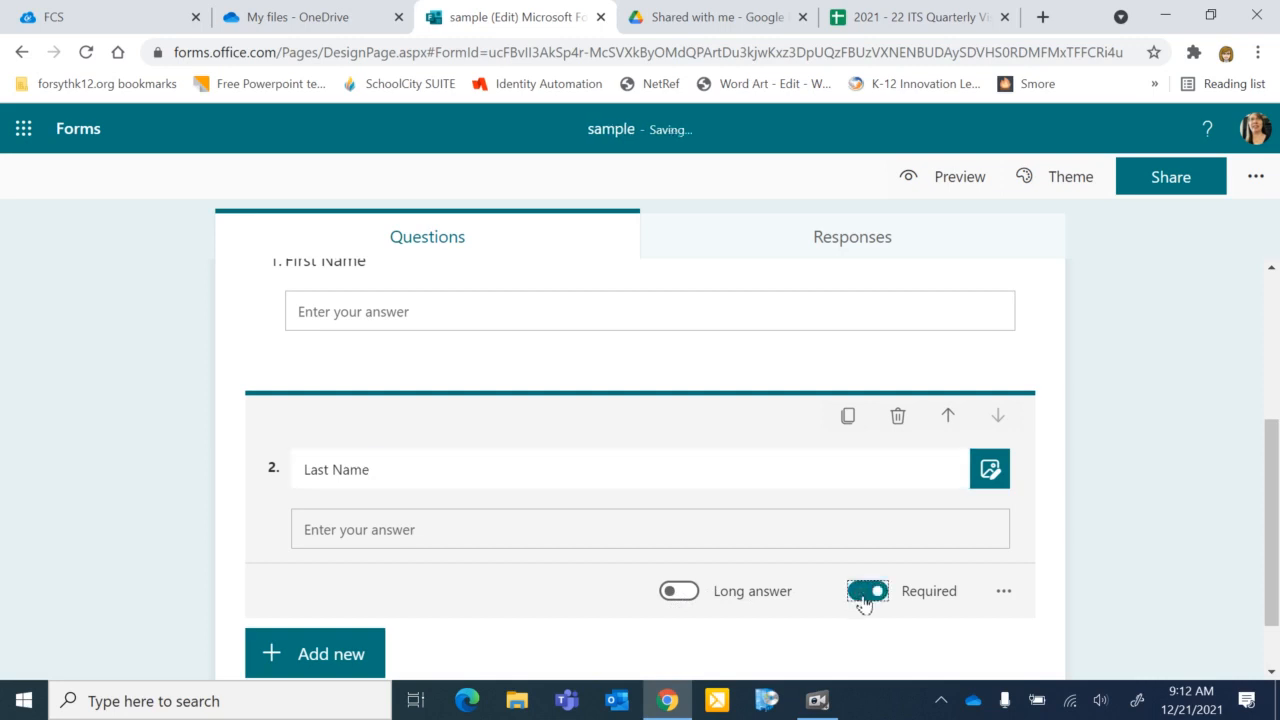
click(1128, 513)
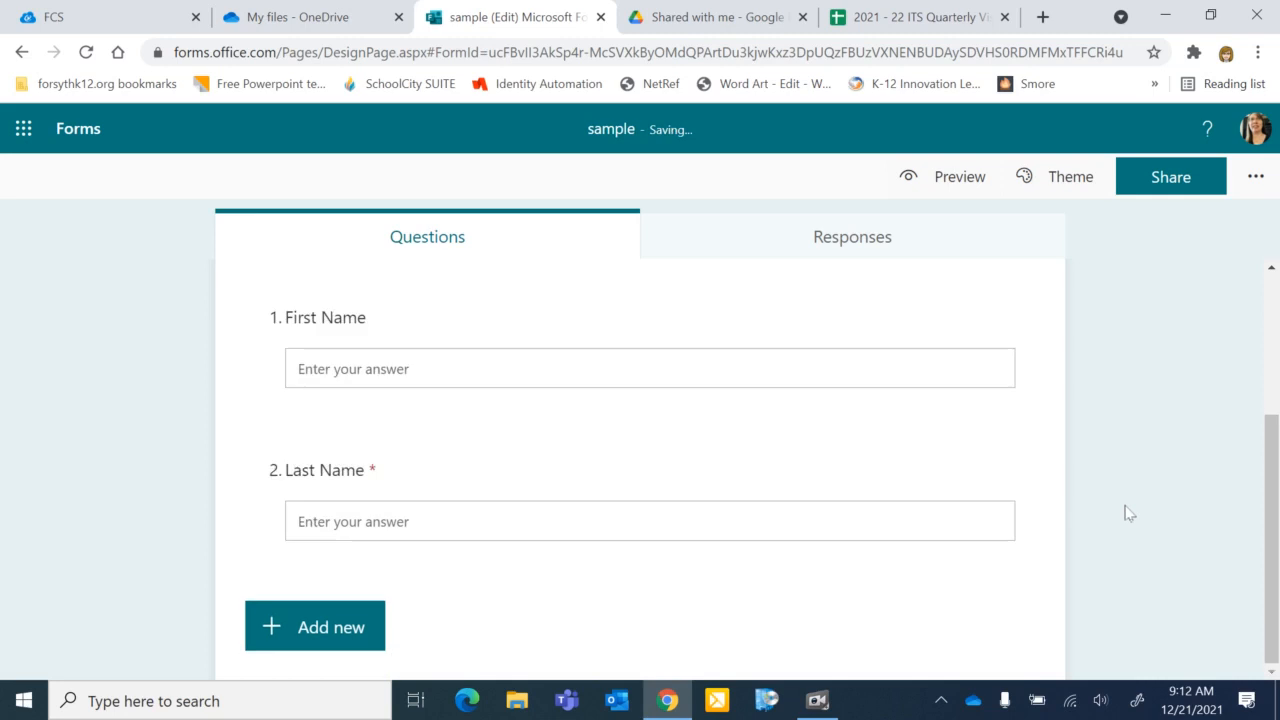
- Move the Last Name question above the First Name question
click(918, 527)
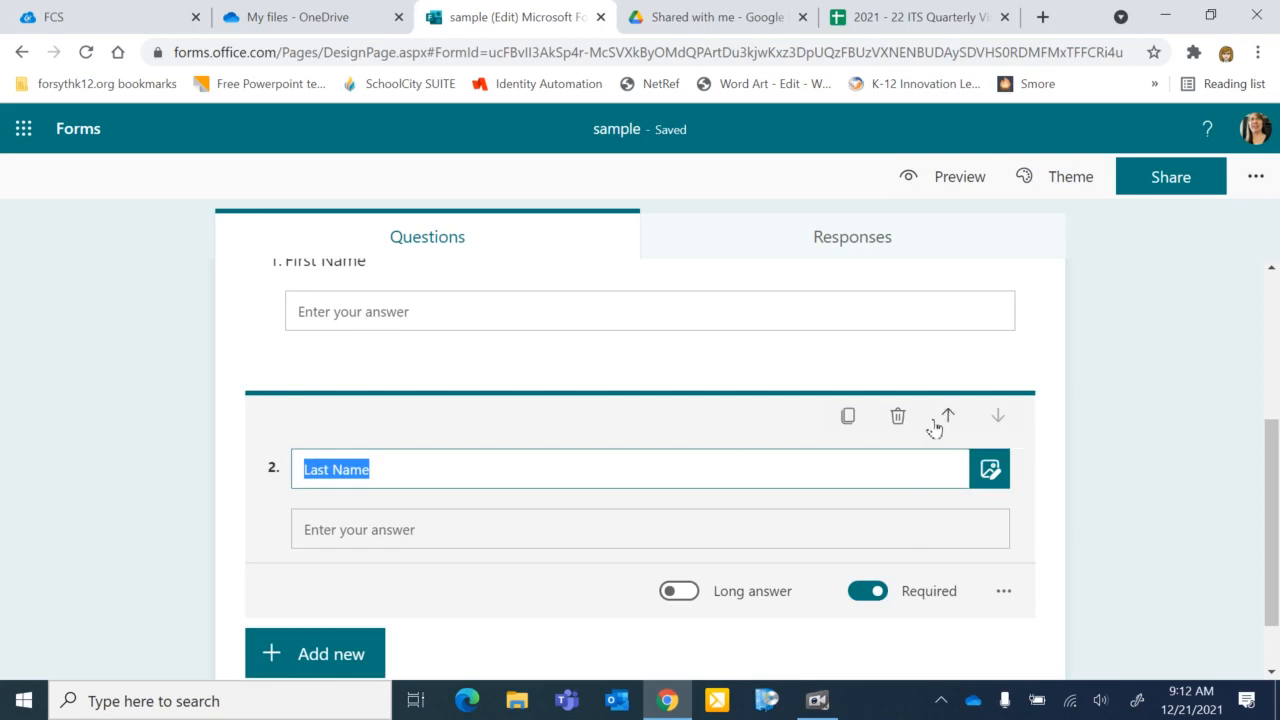
click(950, 420)
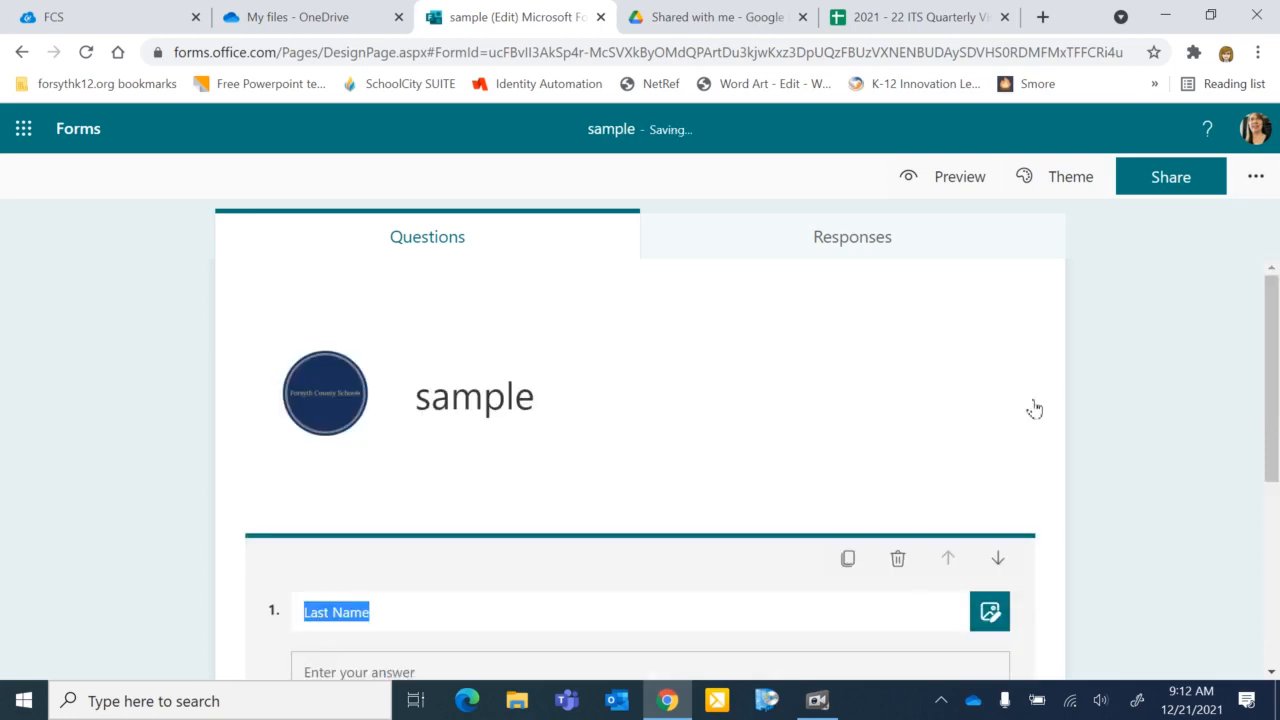
drag(1275, 322, 1277, 483)
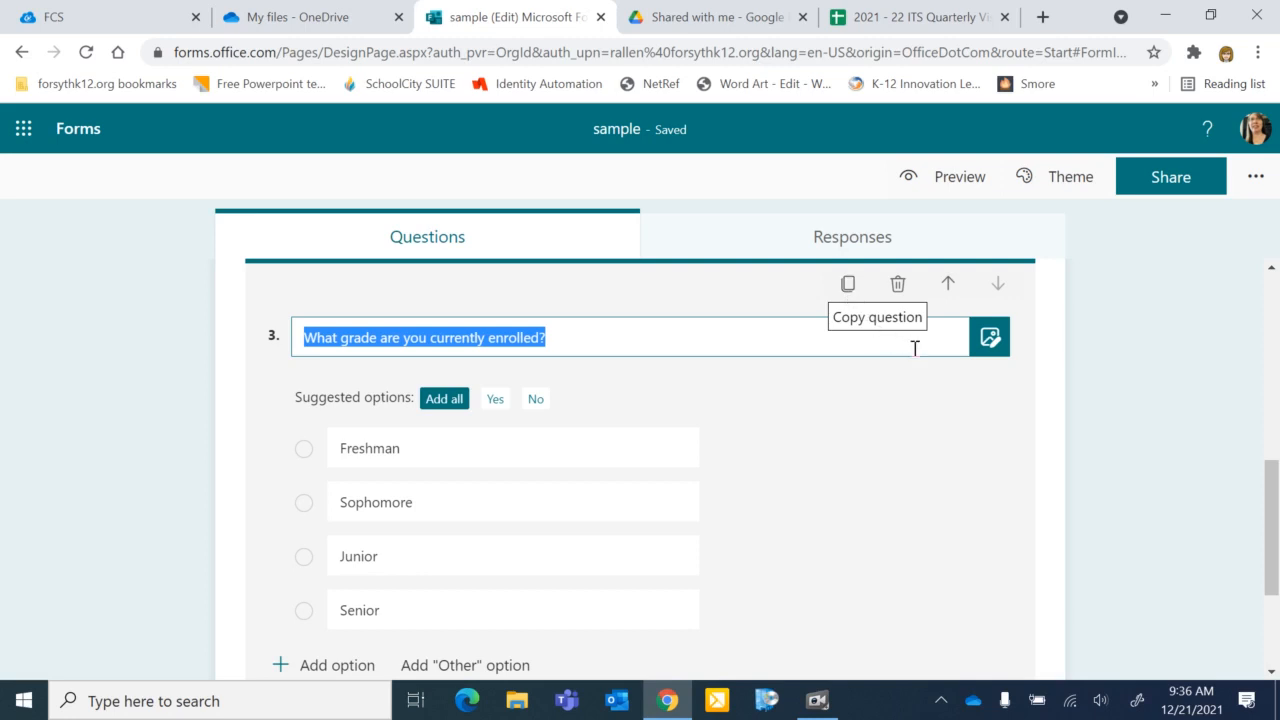
- Open the media options for the question "What grade are you currently enrolled?" and choose to insert a video
click(990, 337)
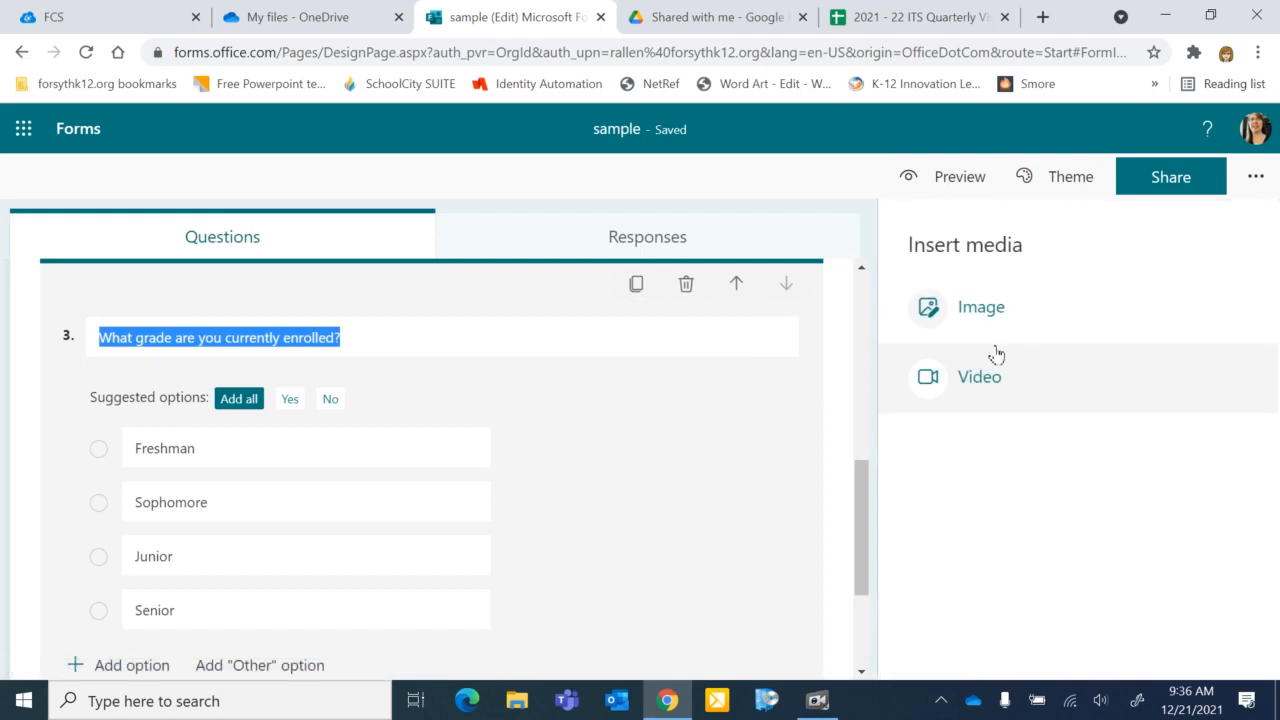
click(989, 368)
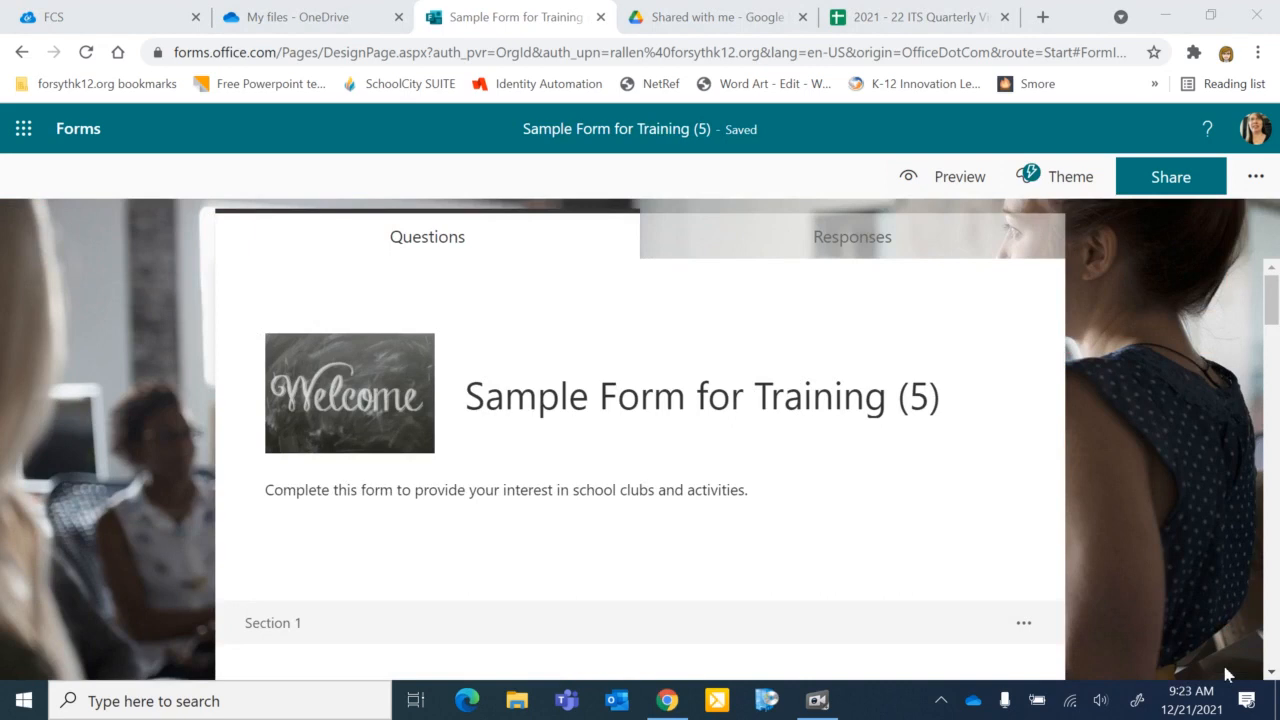
- Review the form's sections and questions, from the name and grade level questions through the club option sections
scroll(1228, 675, down, 4)
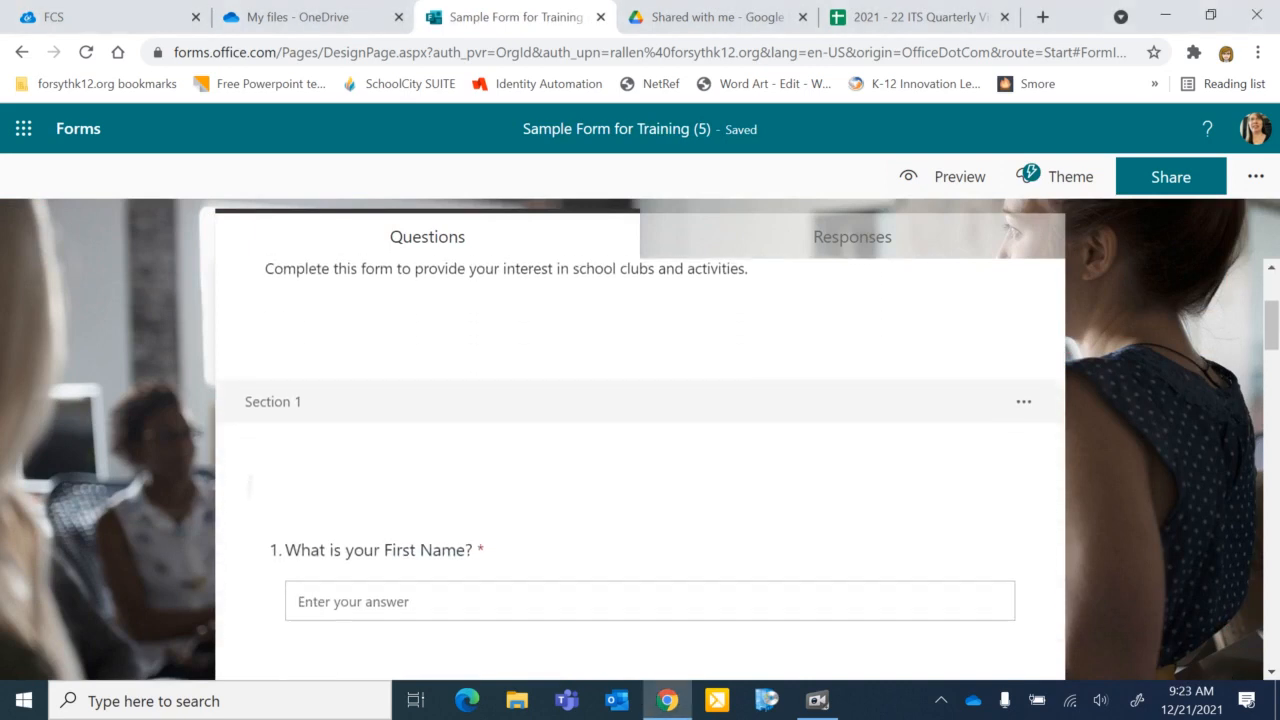
scroll(640, 450, down, 3)
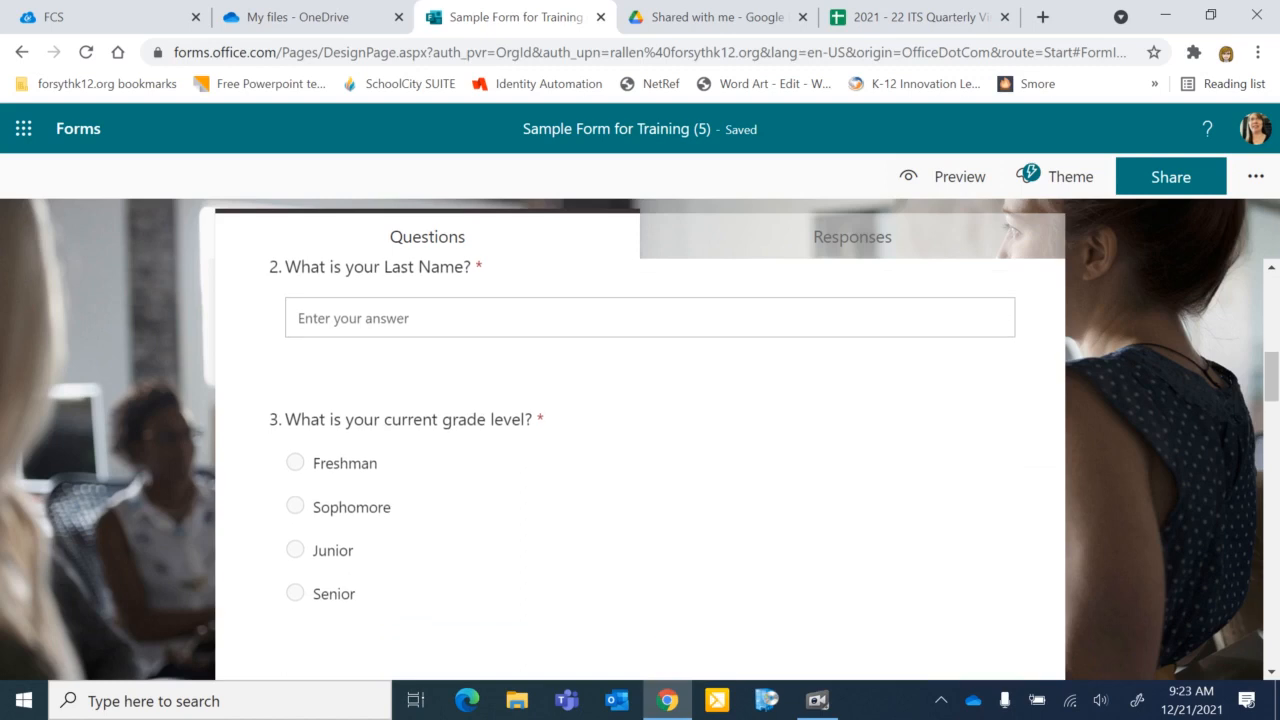
scroll(640, 450, down, 3)
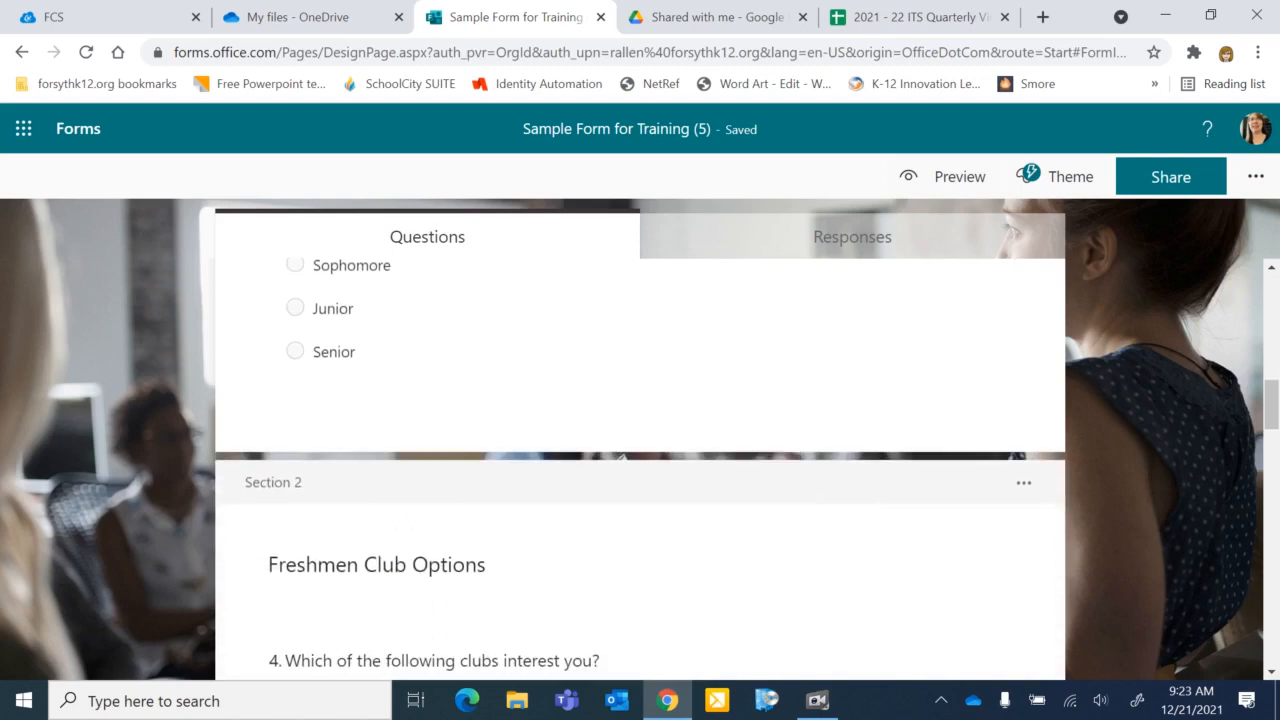
scroll(640, 450, down, 5)
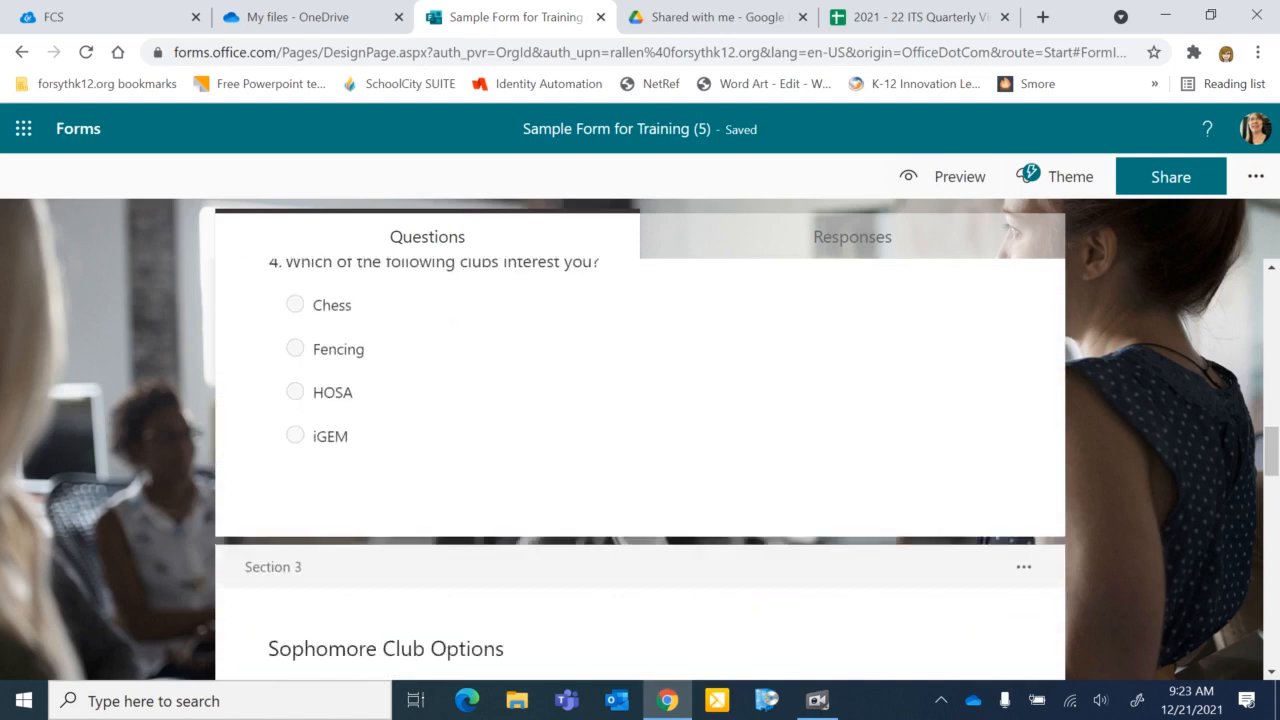
scroll(640, 450, down, 10)
scroll(640, 450, down, 4)
scroll(640, 450, up, 12)
scroll(640, 450, up, 4)
scroll(640, 450, up, 3)
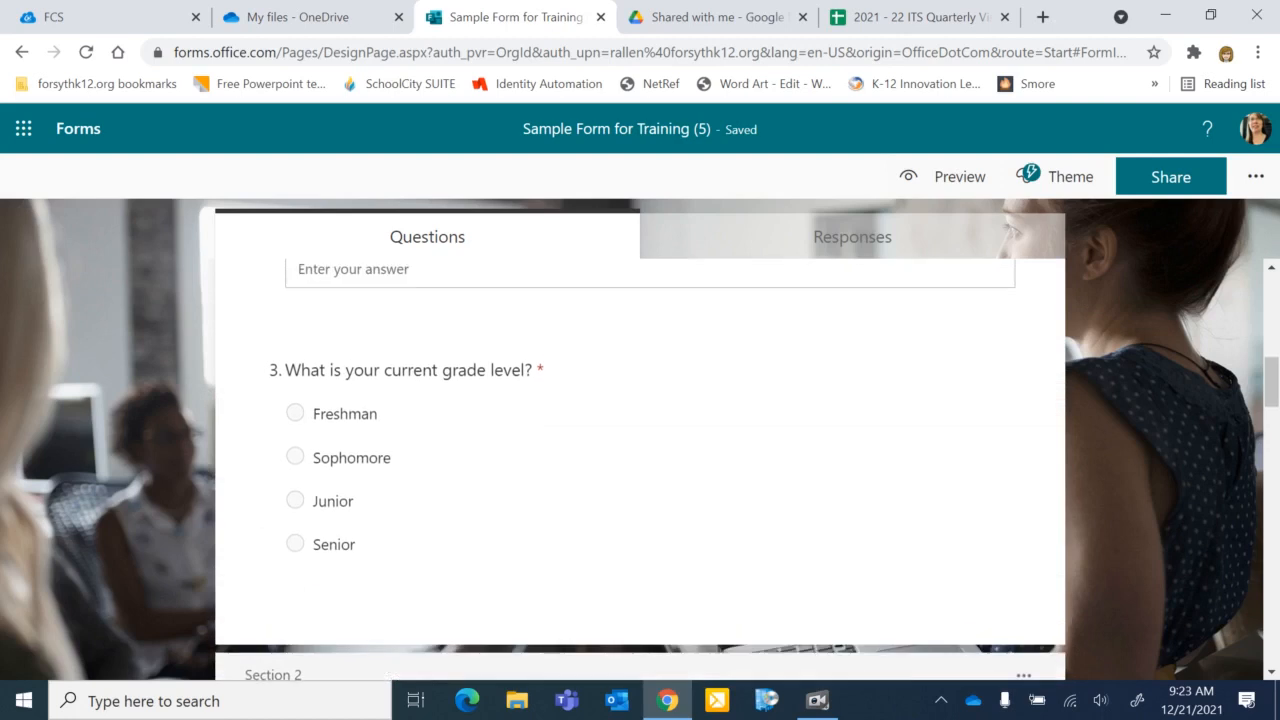
scroll(640, 450, up, 2)
scroll(640, 450, up, 2)
scroll(640, 450, down, 1)
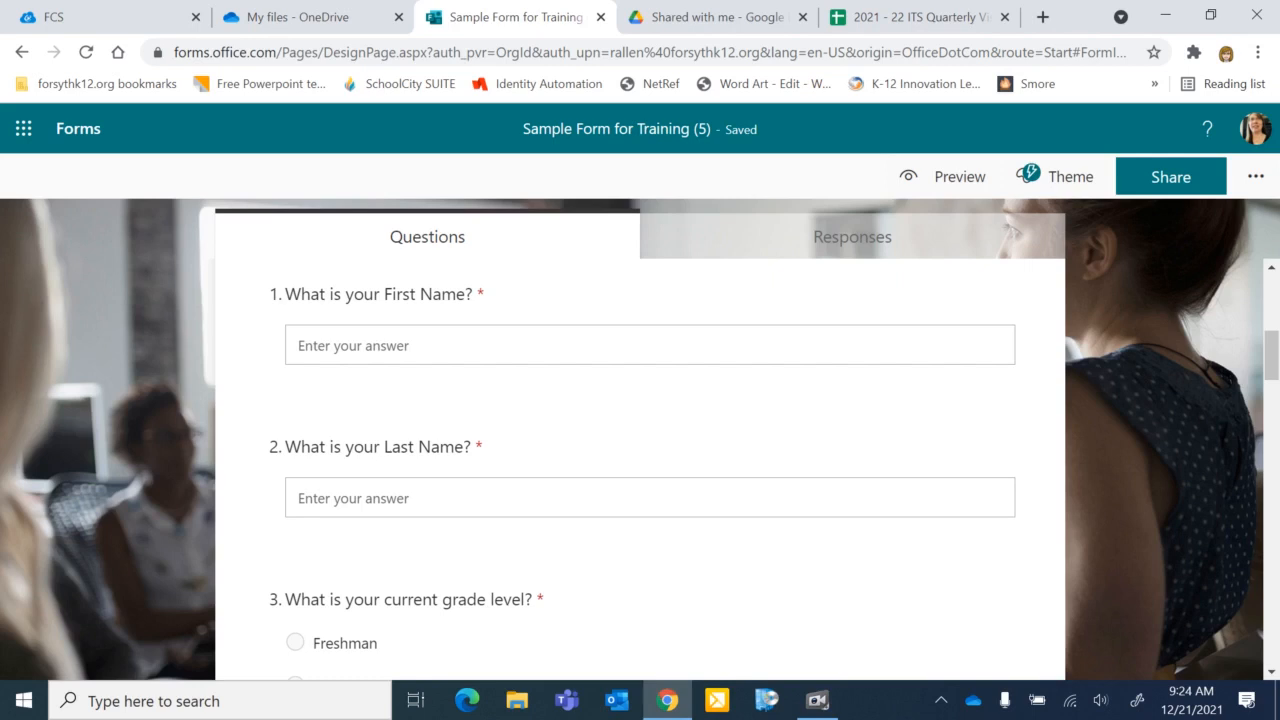
scroll(640, 440, down, 2)
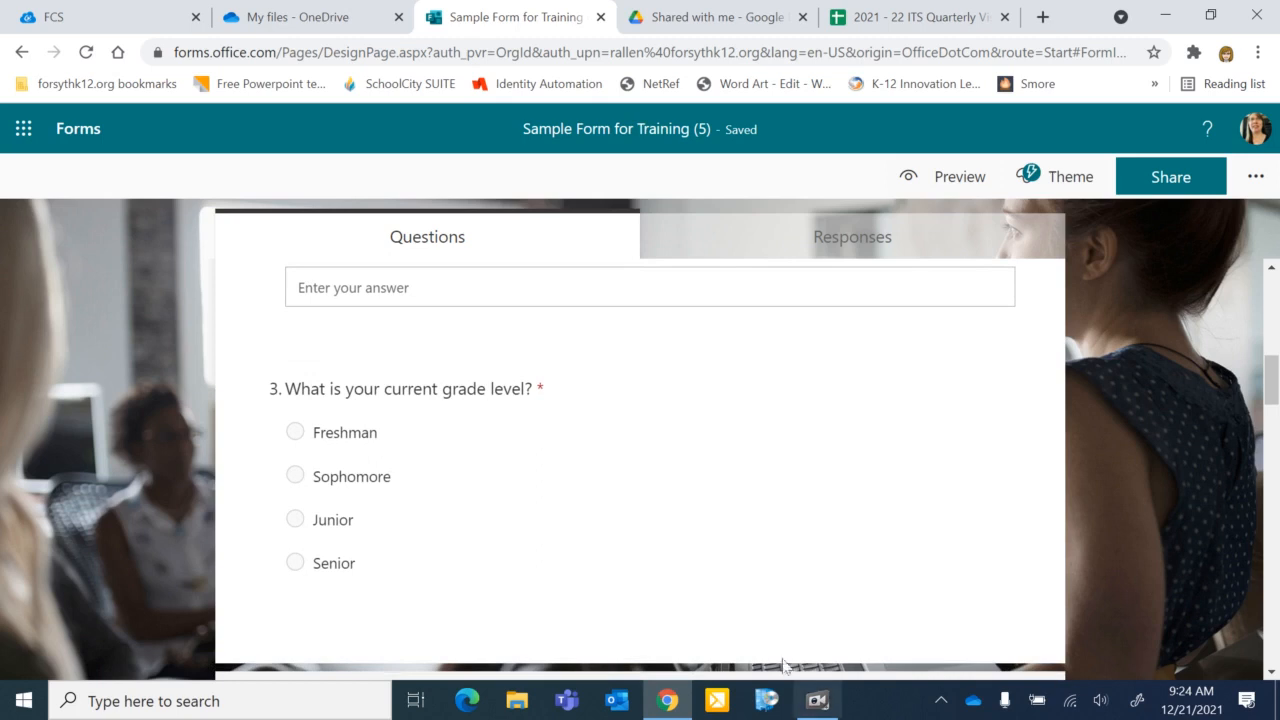
- Open the branching settings for the question "What is your current grade level?"
click(505, 500)
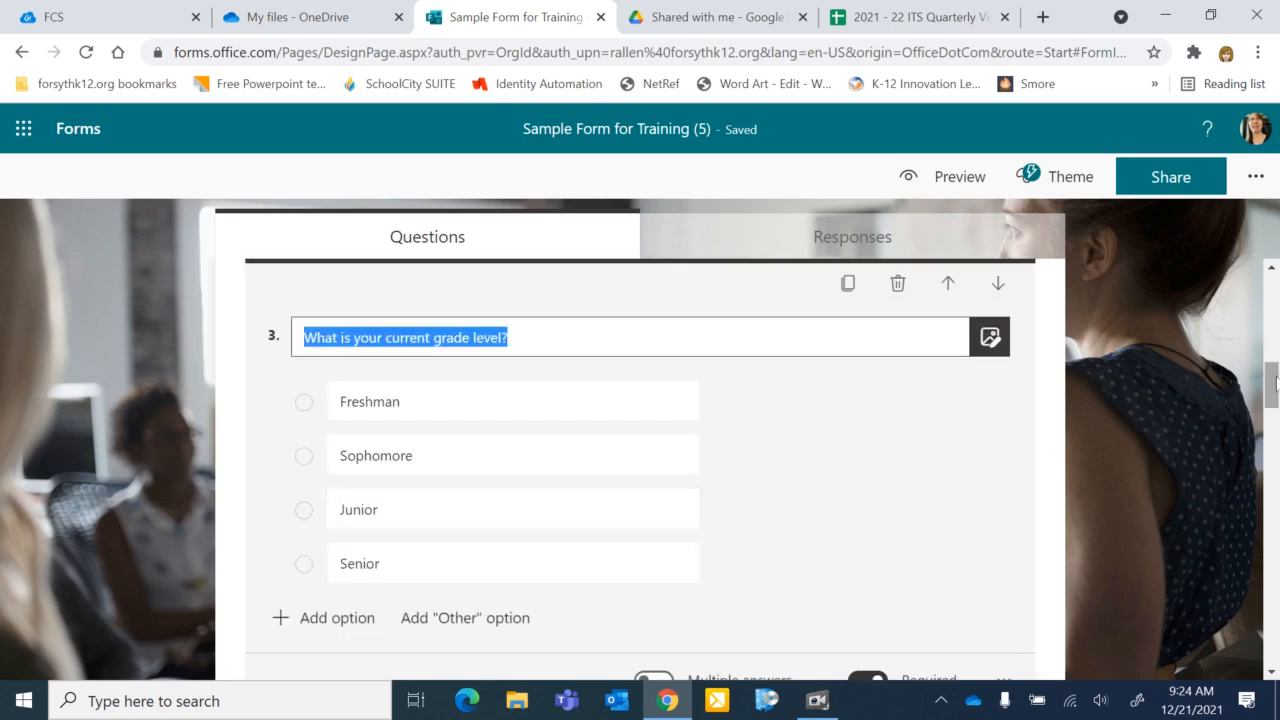
click(1274, 384)
scroll(1276, 385, down, 1)
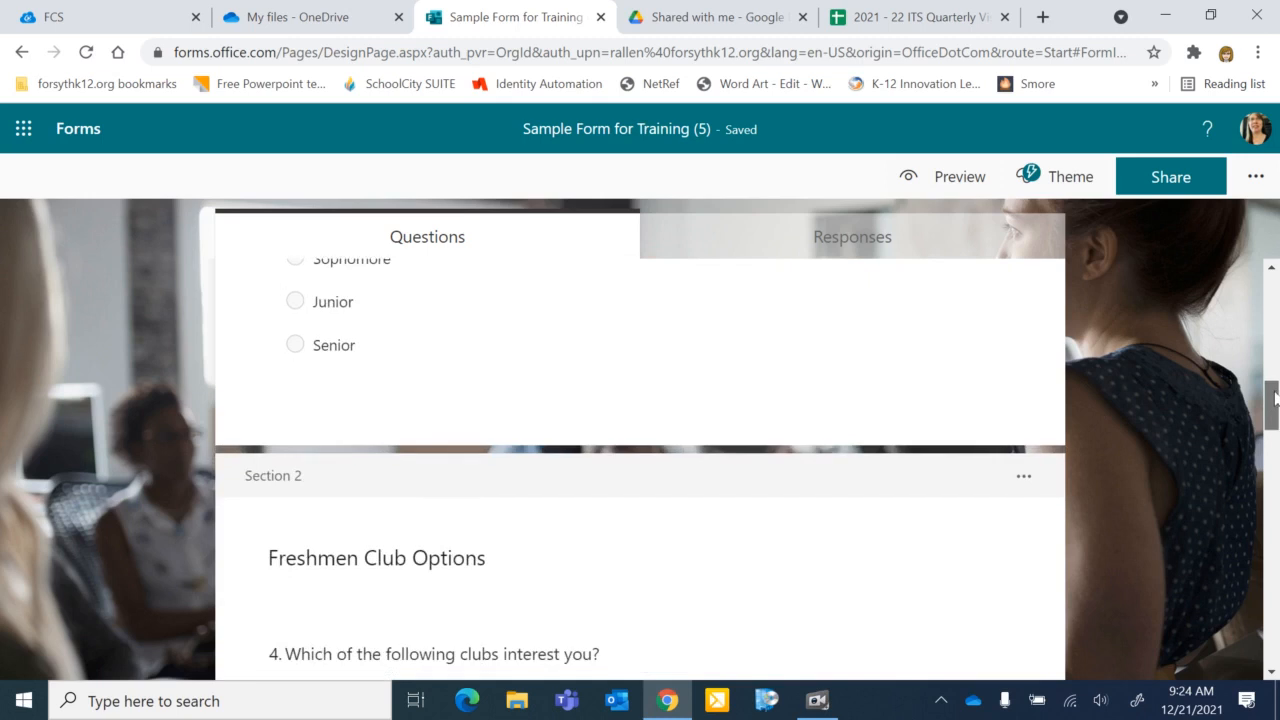
click(940, 325)
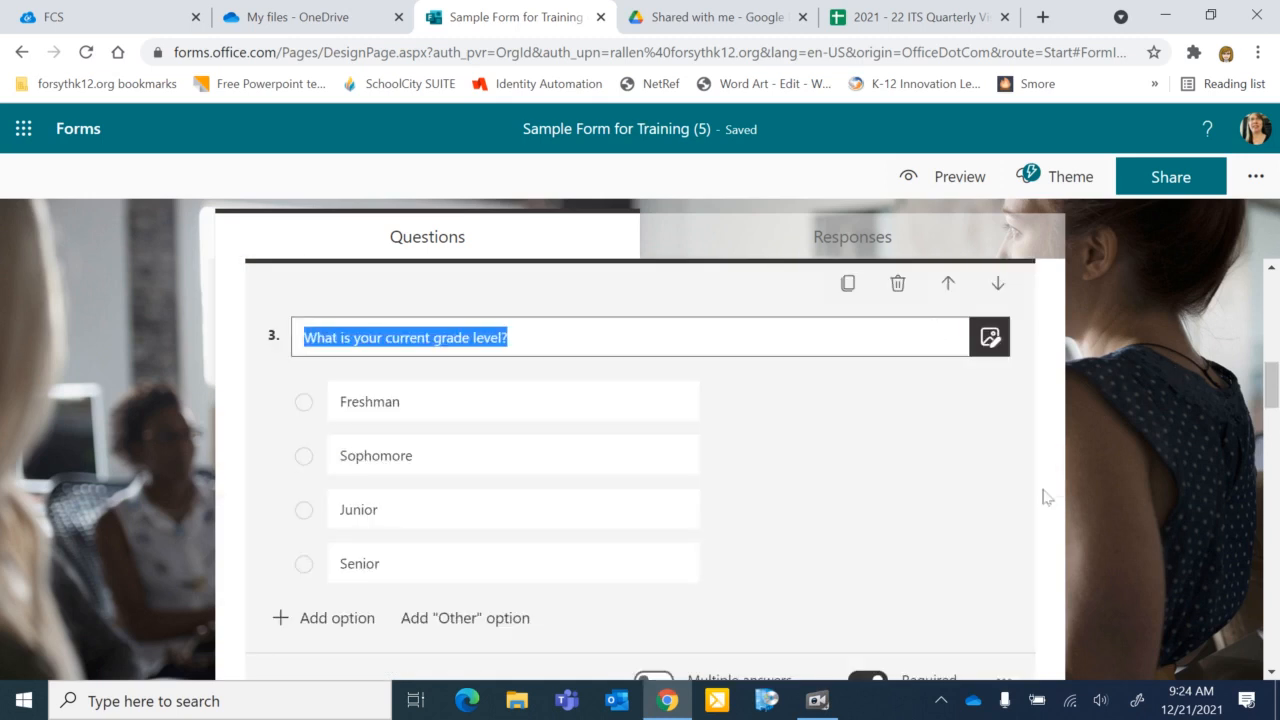
scroll(1048, 496, down, 1)
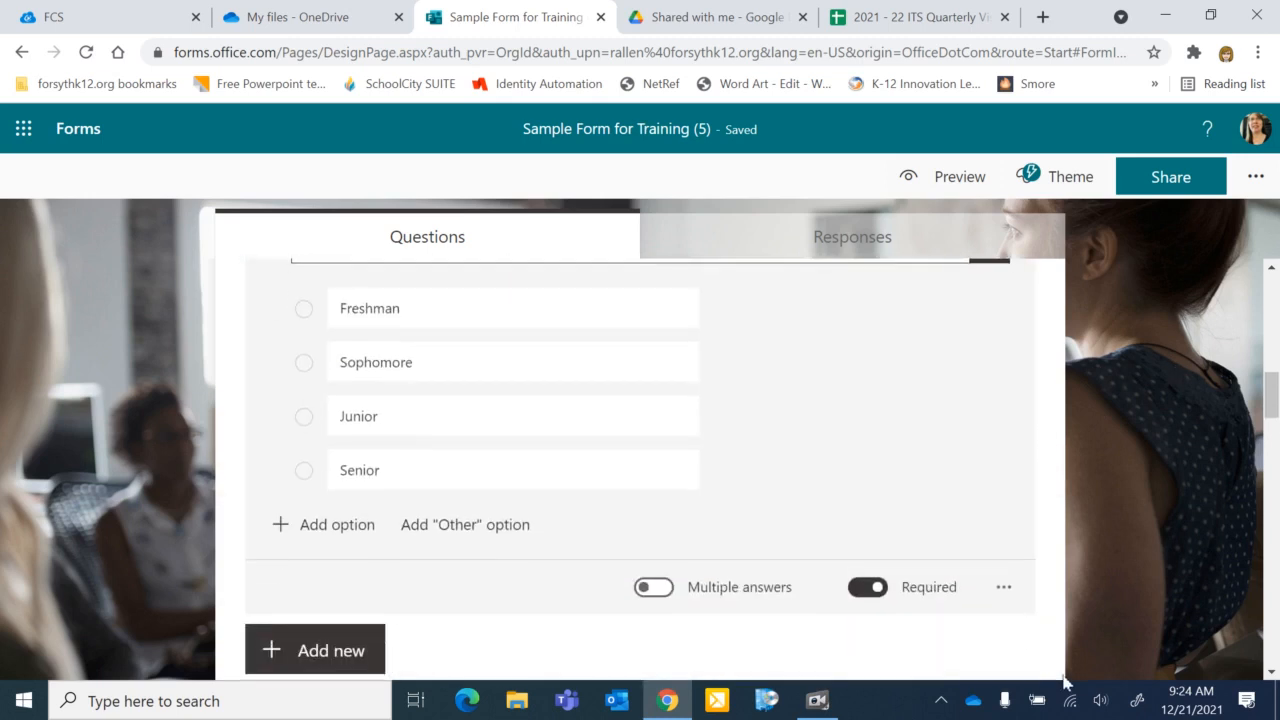
click(1004, 590)
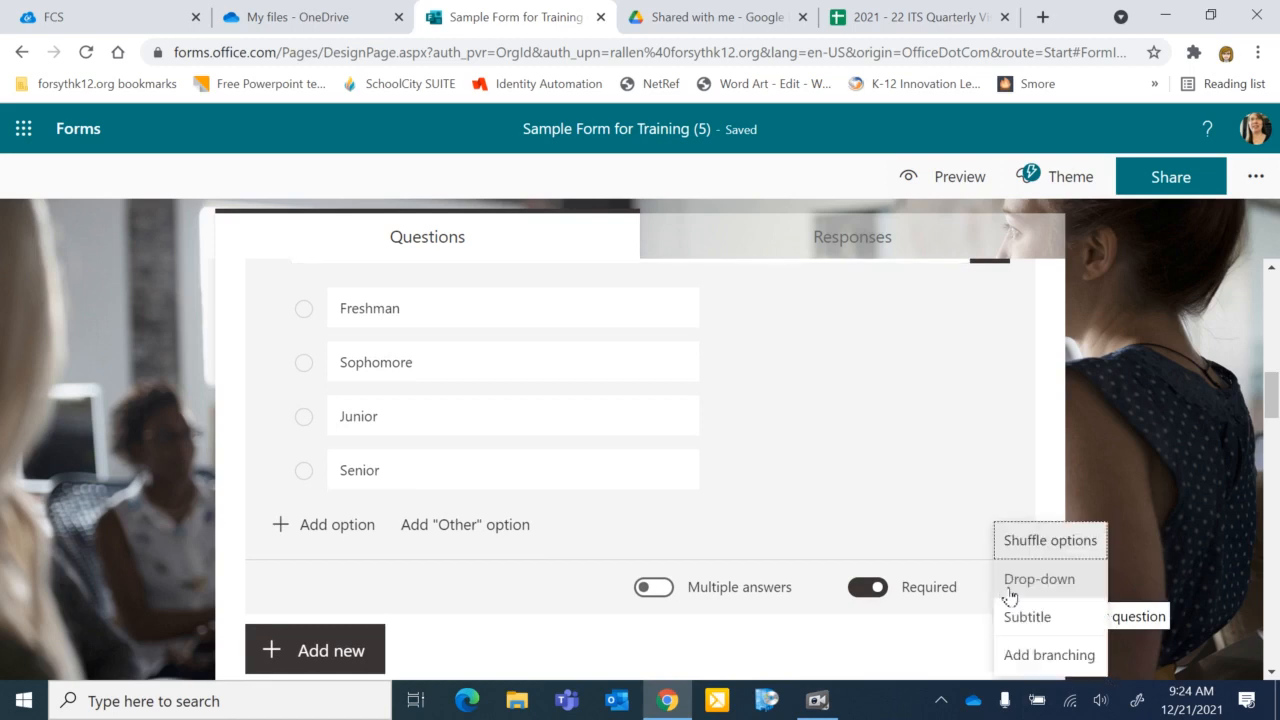
click(1019, 656)
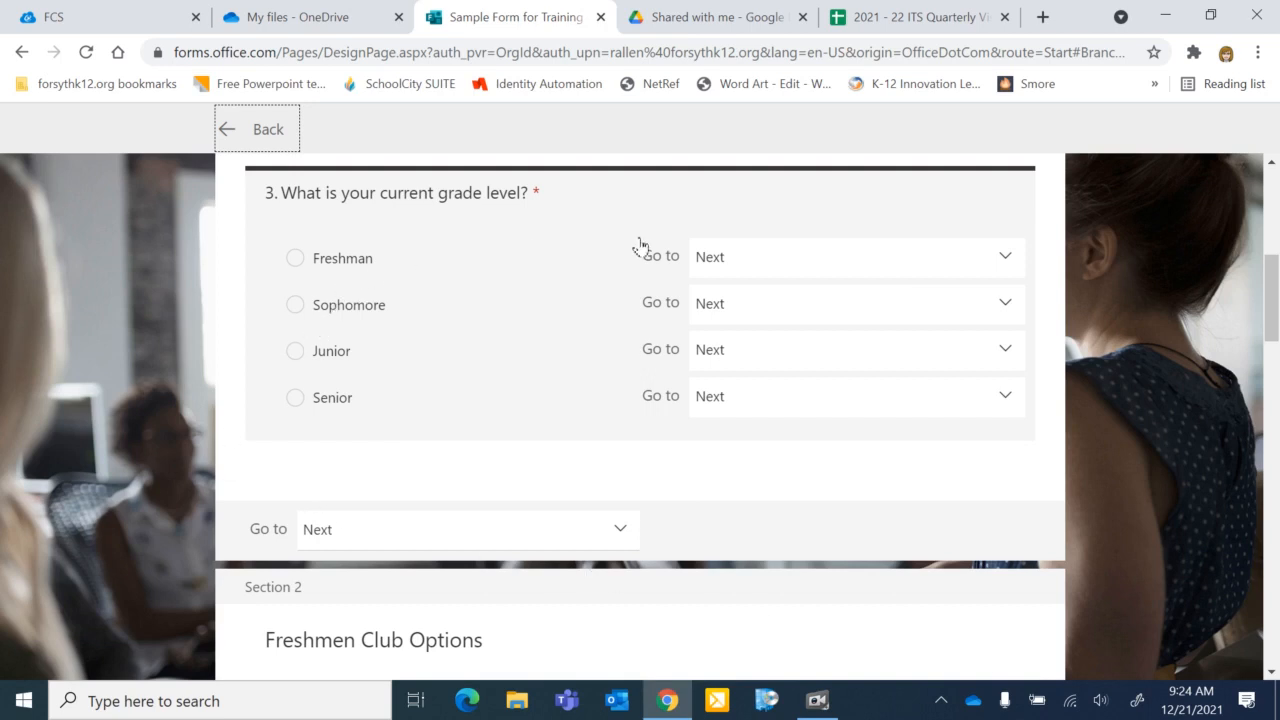
- Branch the Freshman answer to Section 2, Freshmen Club Options, and the Sophomore answer to Section 3, Sophomore Club Options
click(1007, 259)
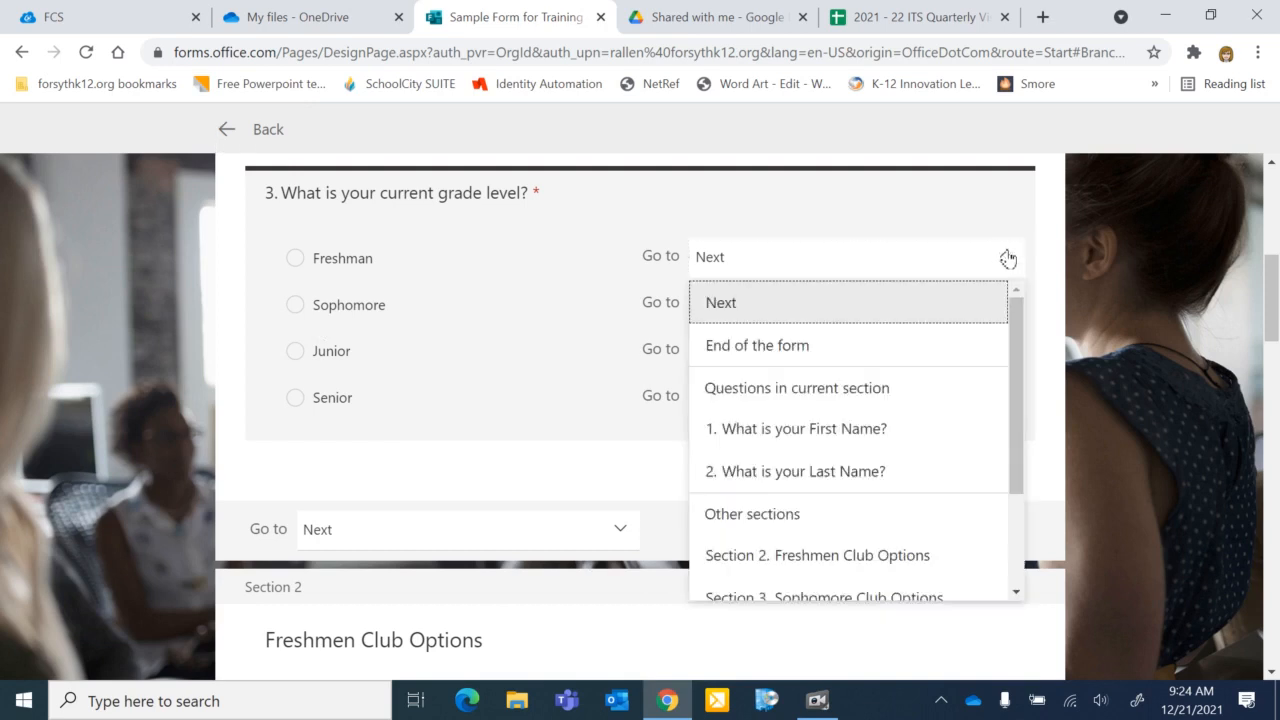
click(873, 557)
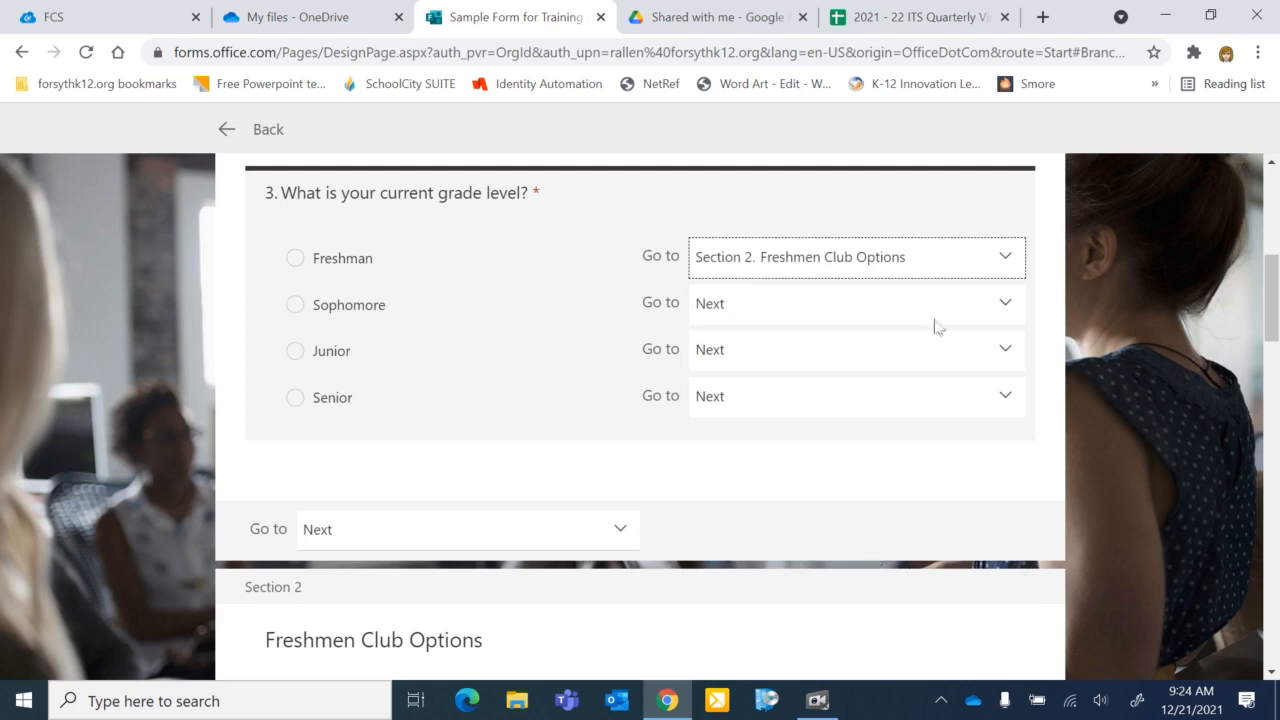
click(968, 313)
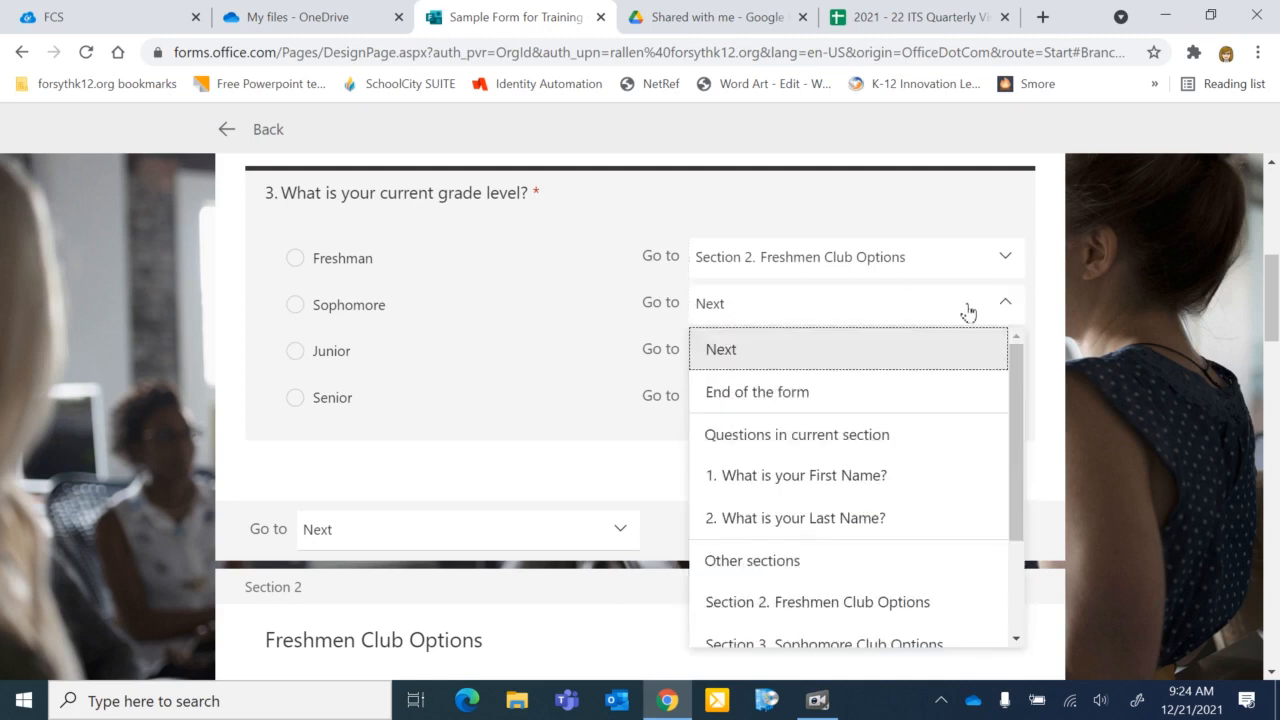
click(886, 640)
- Branch the Junior answer to Section 4, Junior Club Options, and the Senior answer to Section 5, Senior Club Section
click(1000, 358)
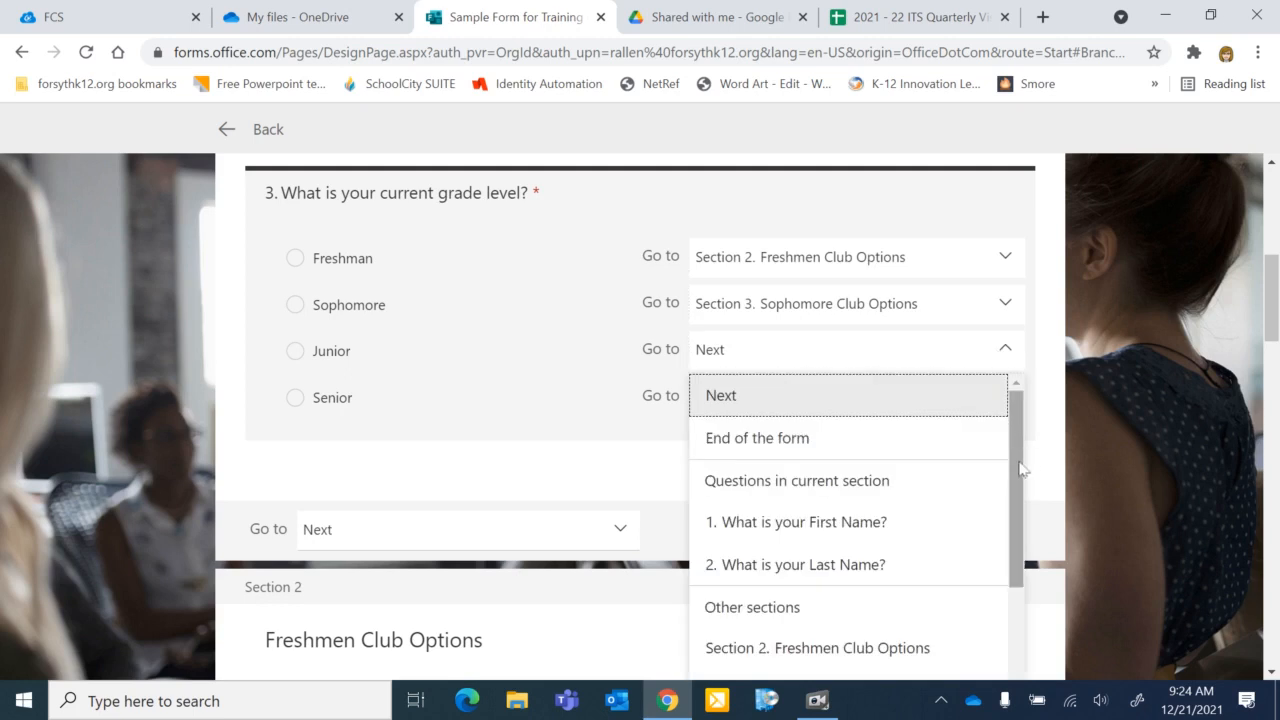
drag(1020, 462, 1017, 545)
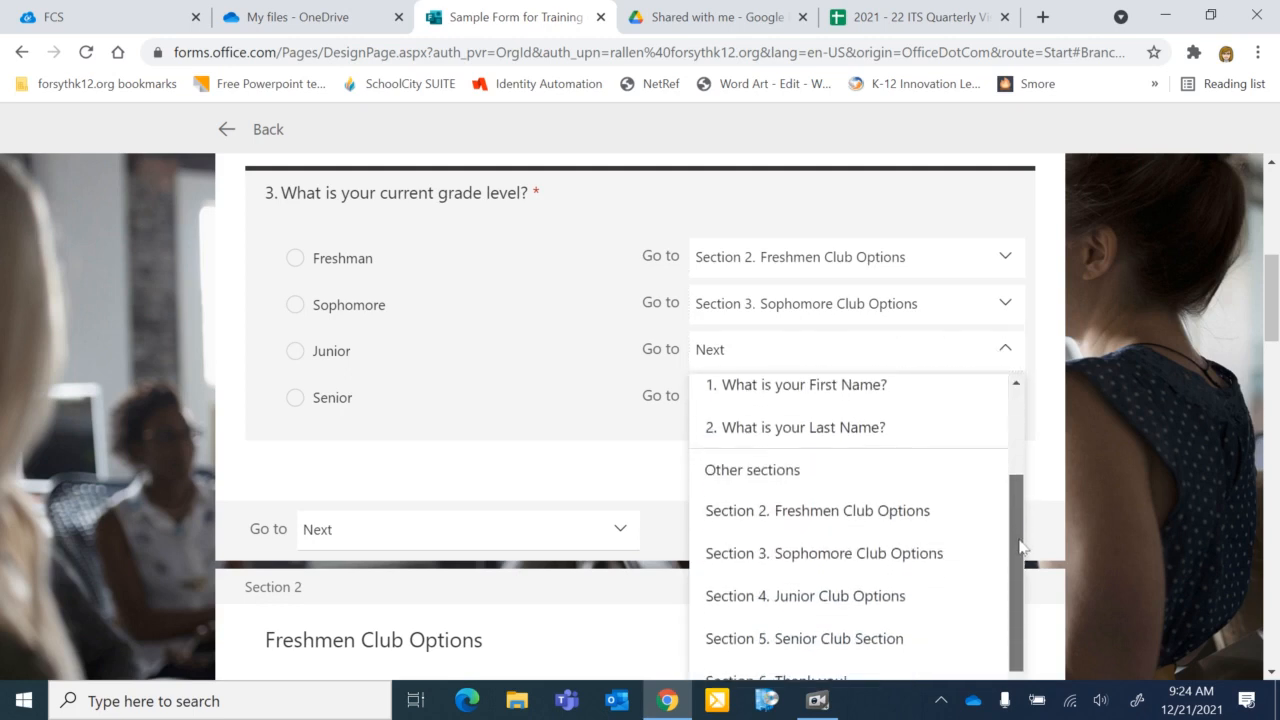
click(903, 597)
click(1004, 398)
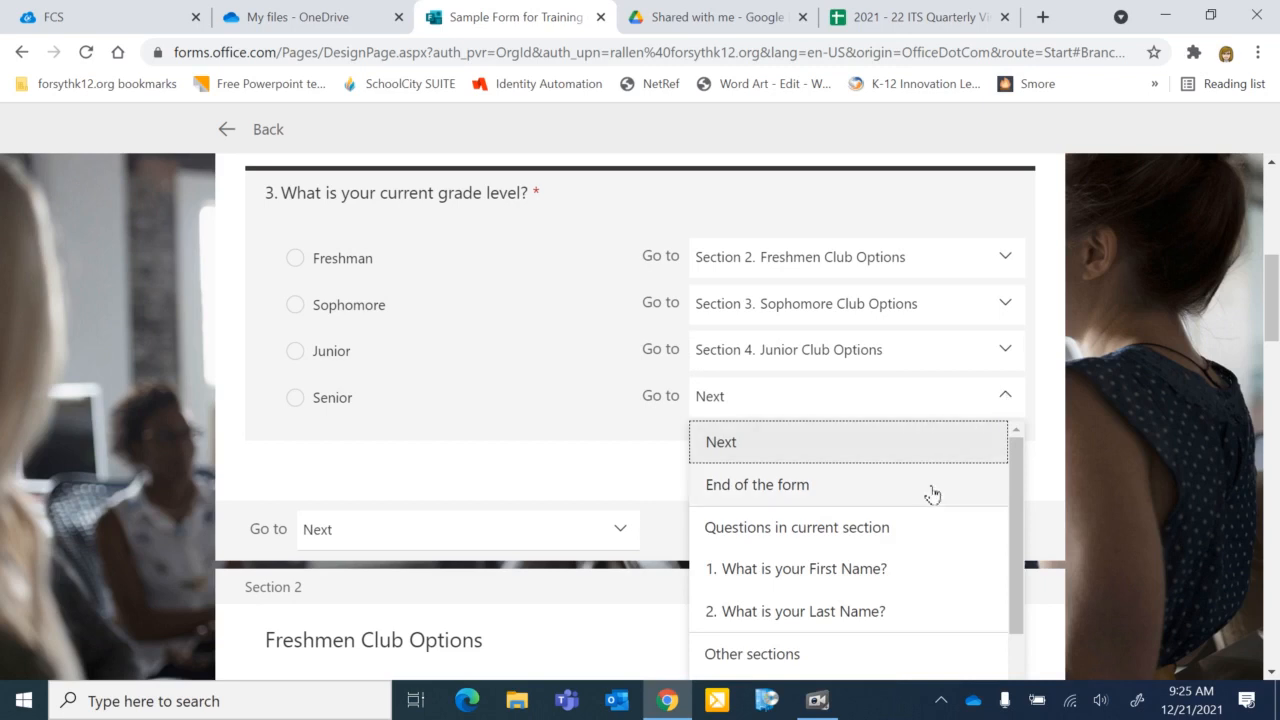
drag(1020, 529, 1010, 663)
click(910, 677)
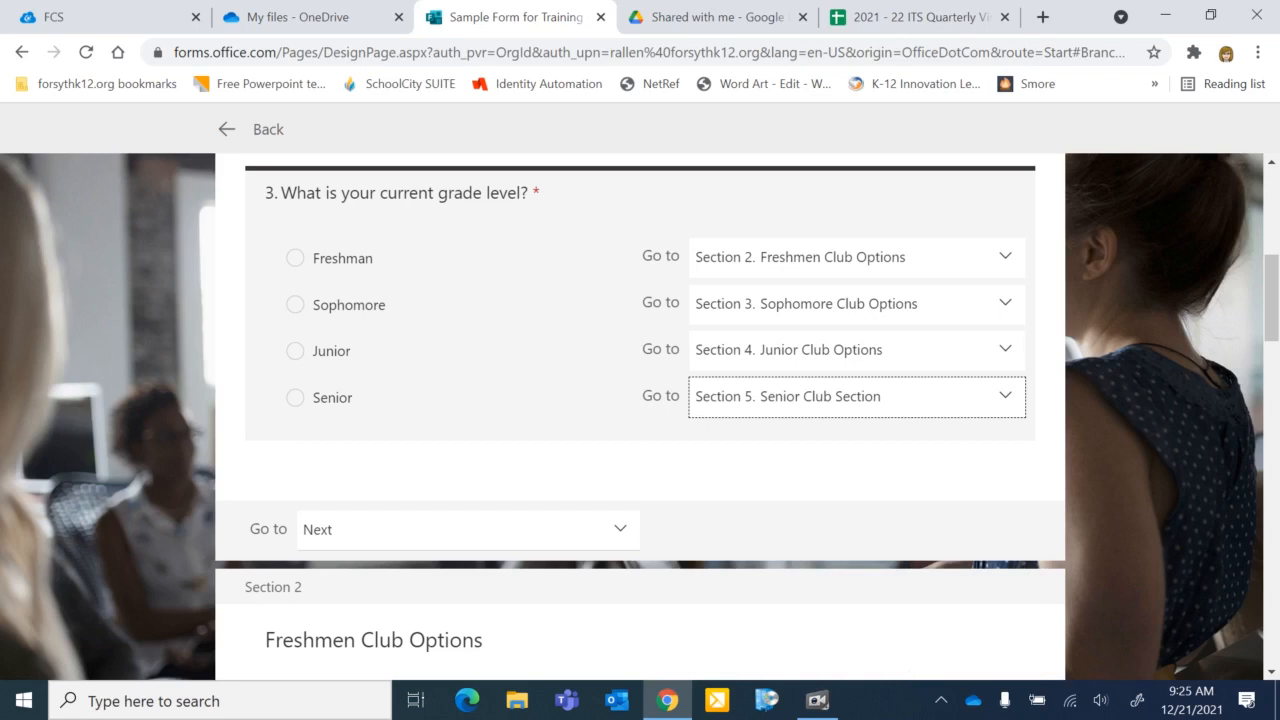
- Make Section 2, Freshmen Club Options, and Section 3, Sophomore Club Options, each go to End of the form
scroll(640, 410, down, 4)
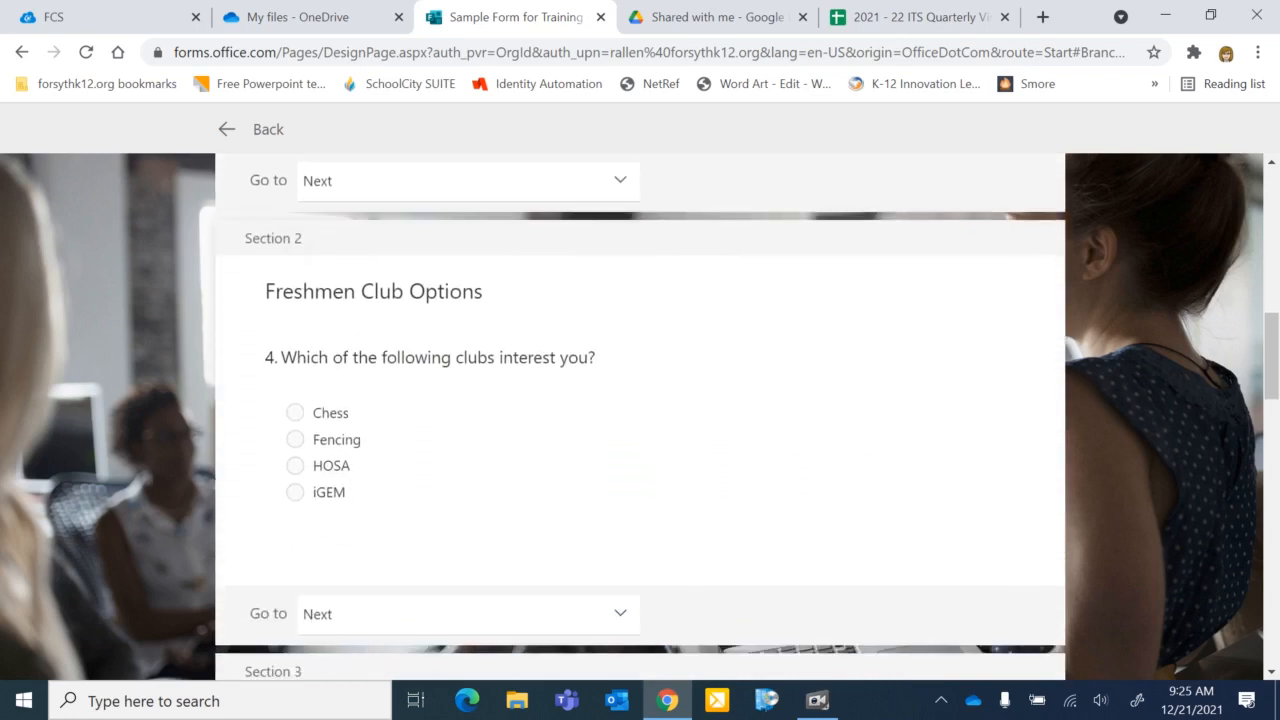
scroll(640, 410, down, 1)
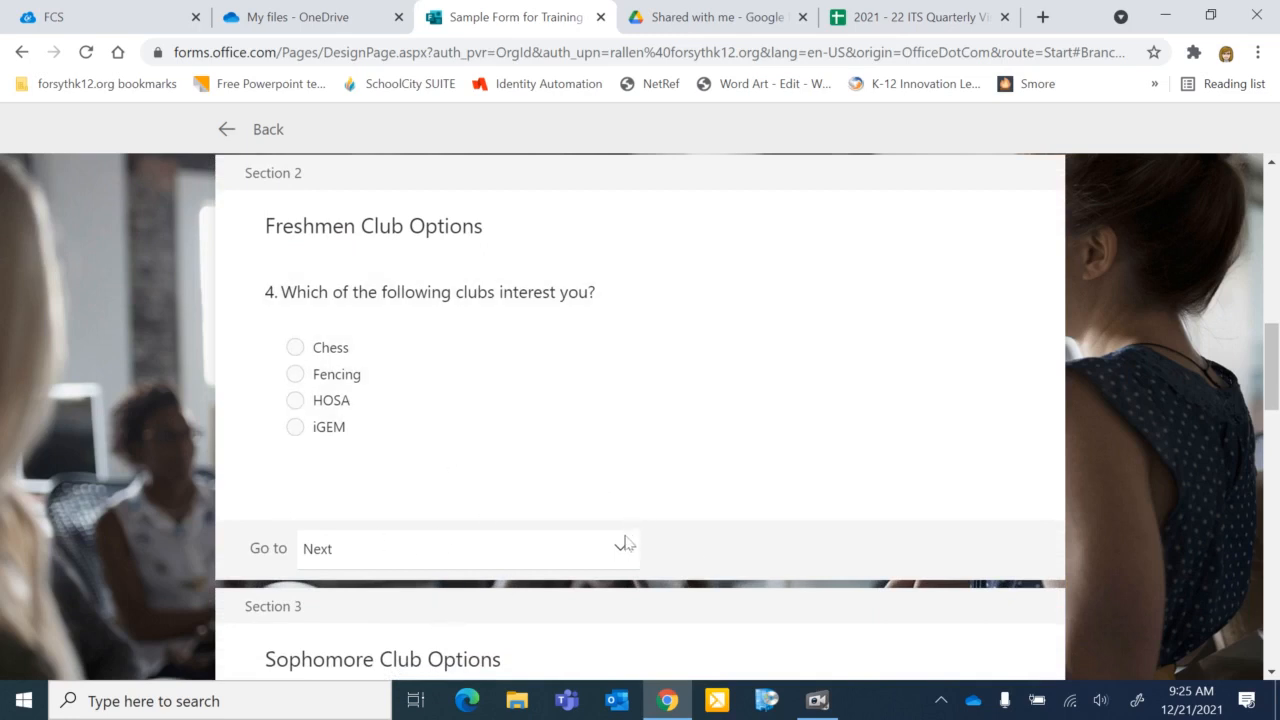
click(623, 547)
scroll(625, 554, down, 2)
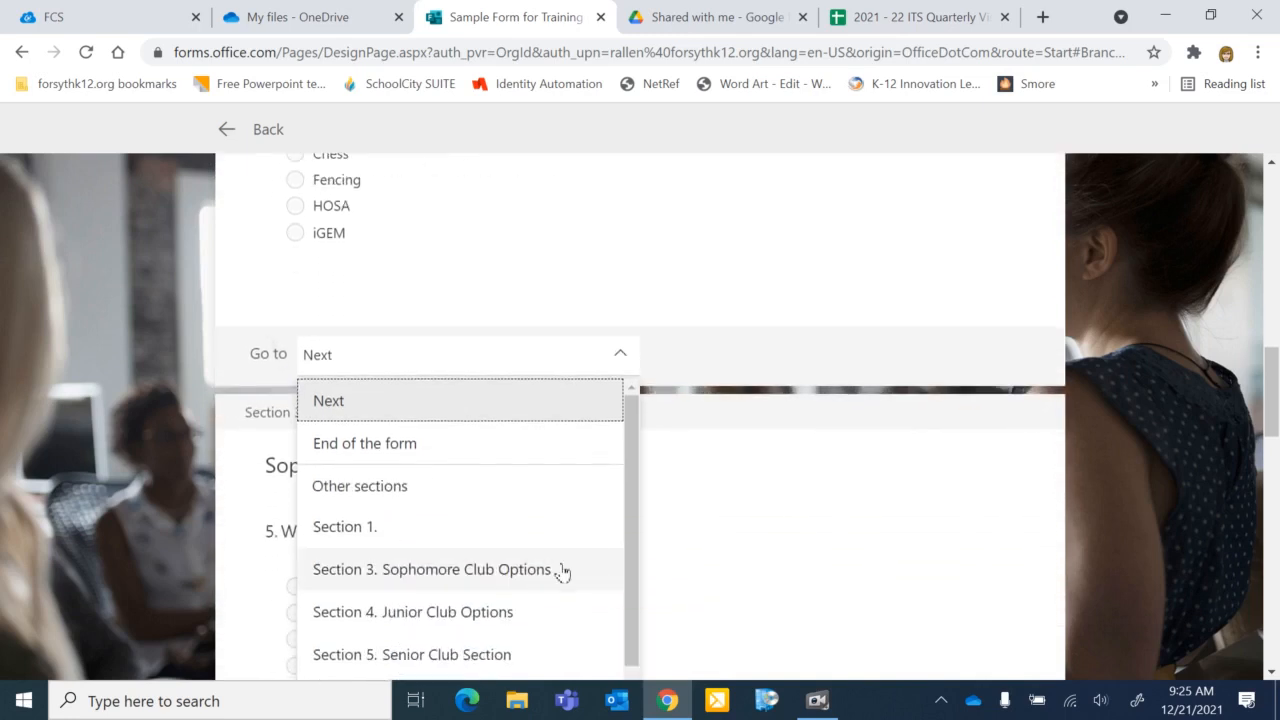
click(488, 452)
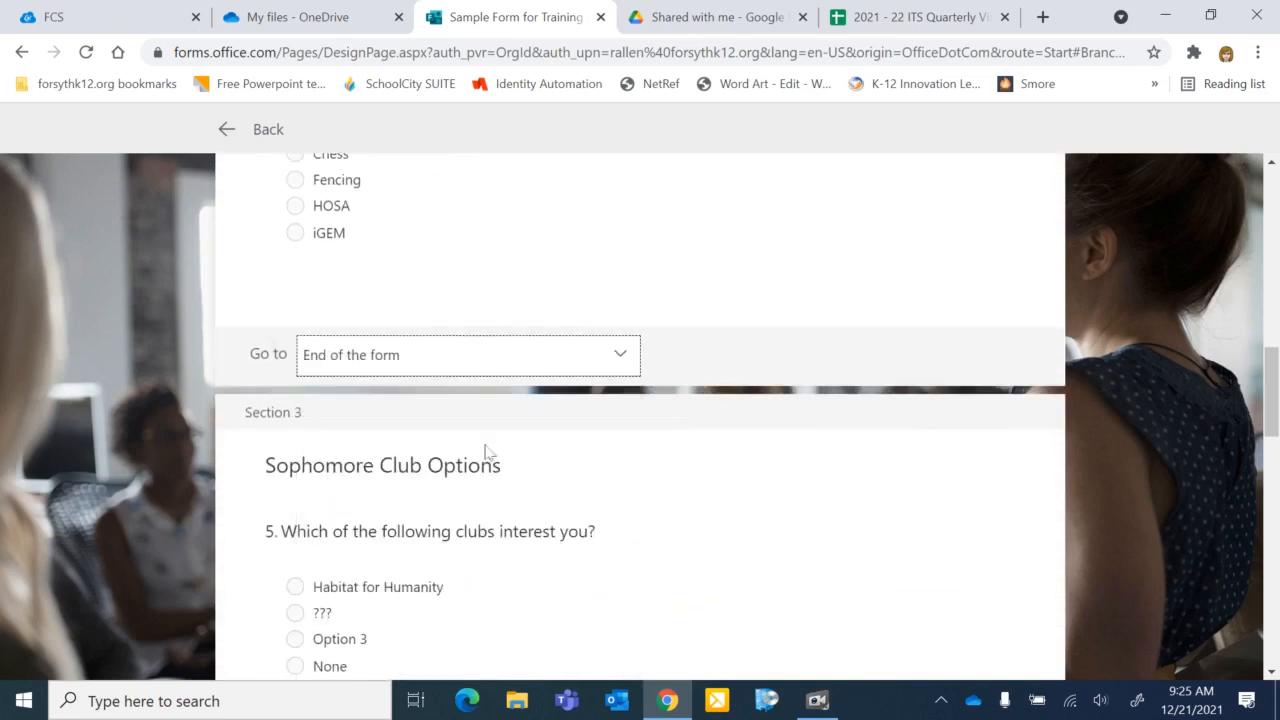
scroll(487, 452, down, 2)
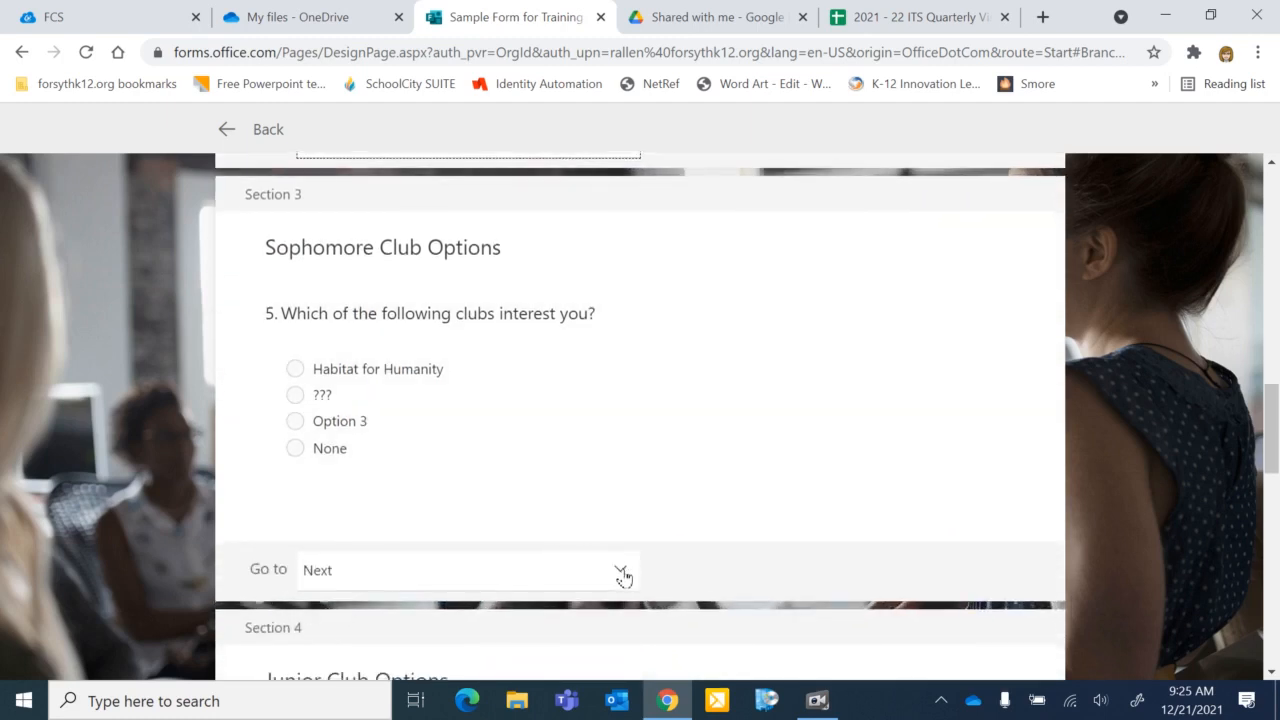
click(621, 572)
scroll(620, 575, down, 2)
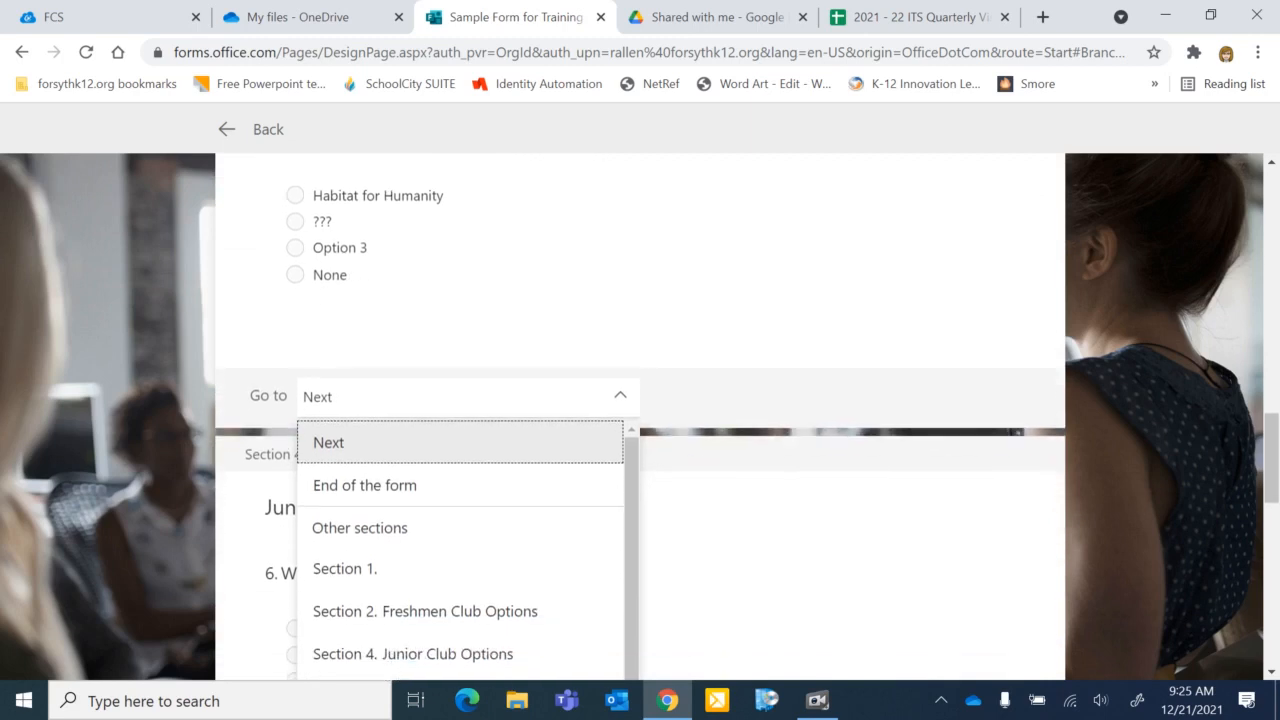
click(531, 500)
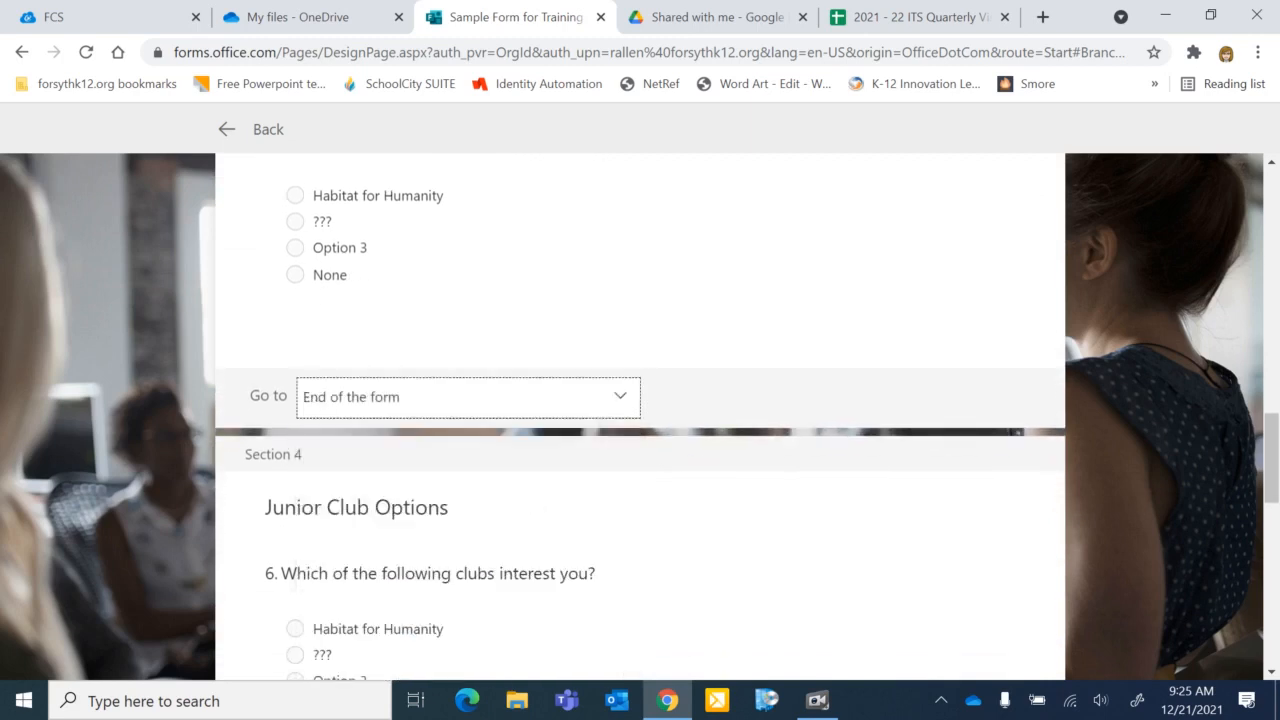
- Make Section 4, Junior Club Options, and Section 5, Senior Club Section, each go to End of the form
scroll(540, 530, down, 2)
click(586, 611)
click(584, 613)
scroll(584, 613, down, 3)
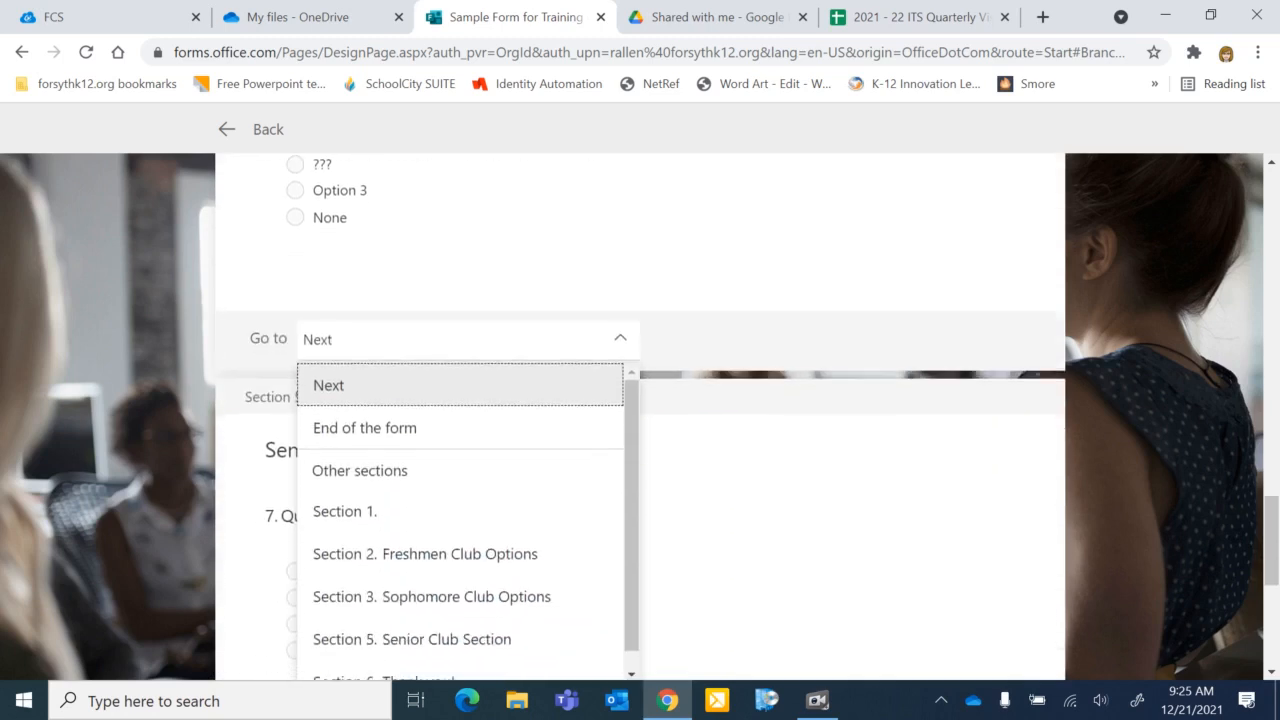
click(529, 432)
scroll(529, 434, down, 4)
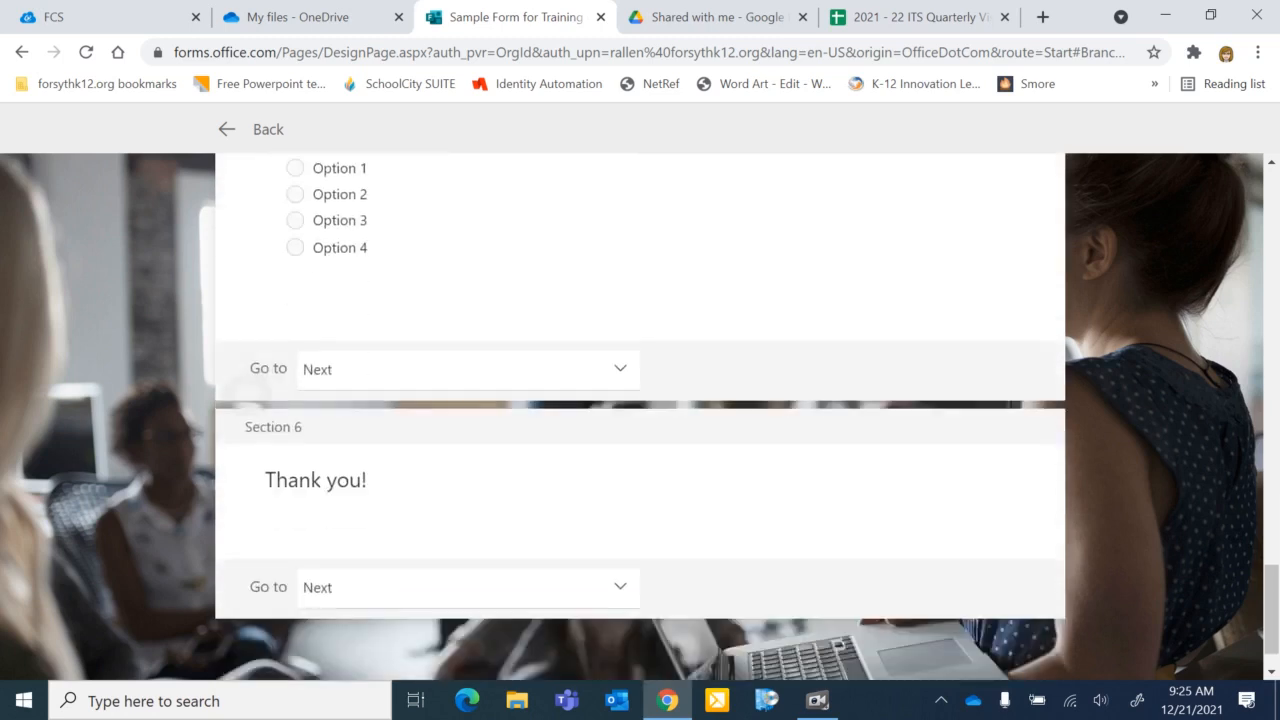
click(567, 318)
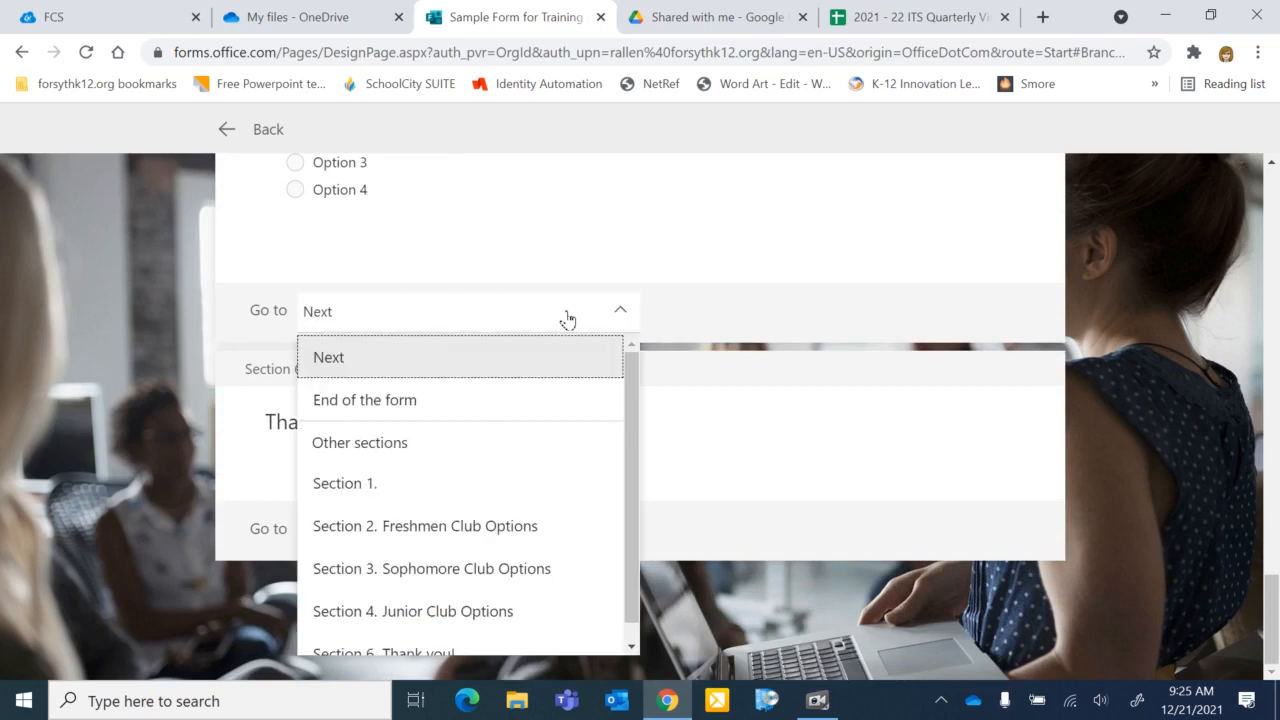
click(515, 400)
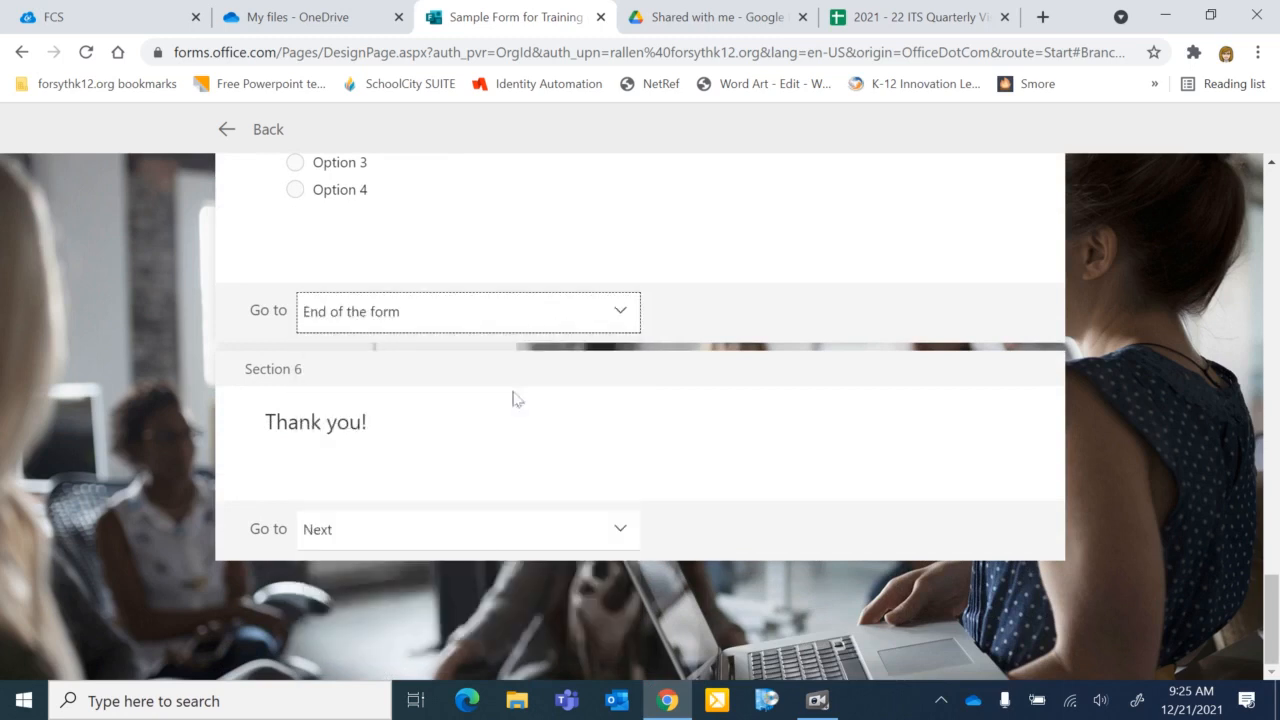
- Look over the branching destinations available for Section 6, Thank you!, without choosing one
click(590, 535)
scroll(592, 540, down, 3)
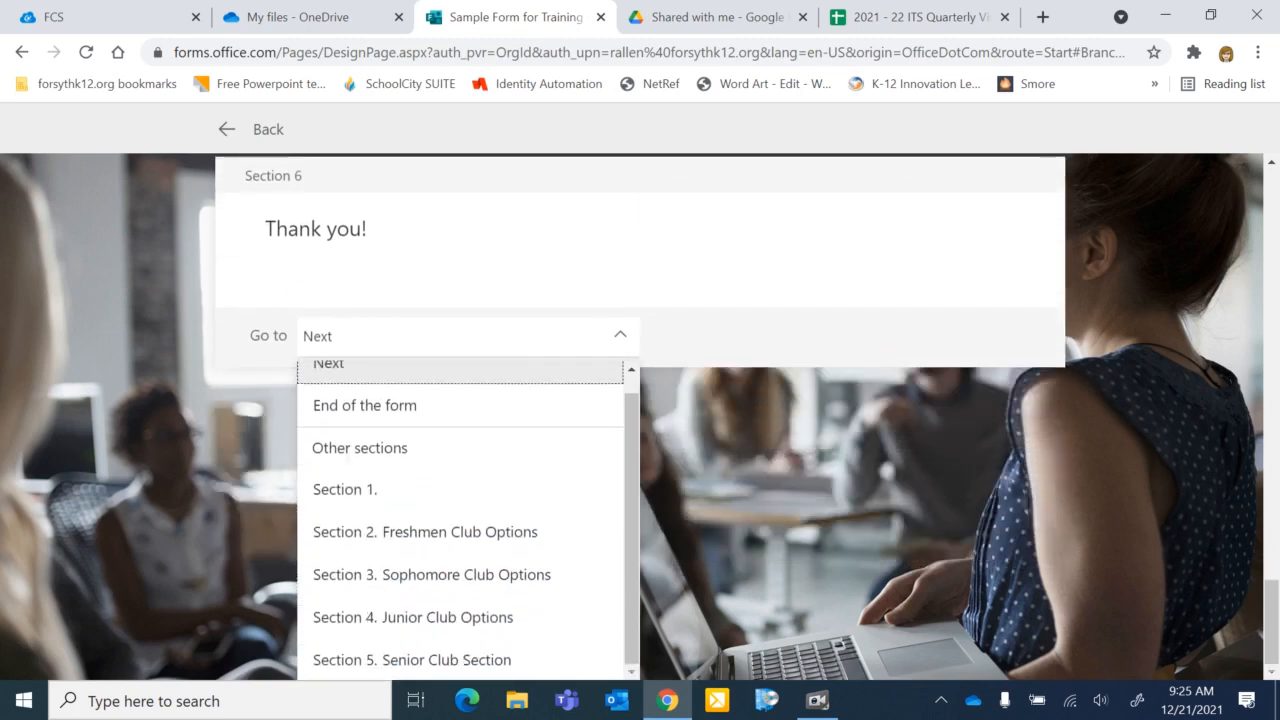
click(694, 548)
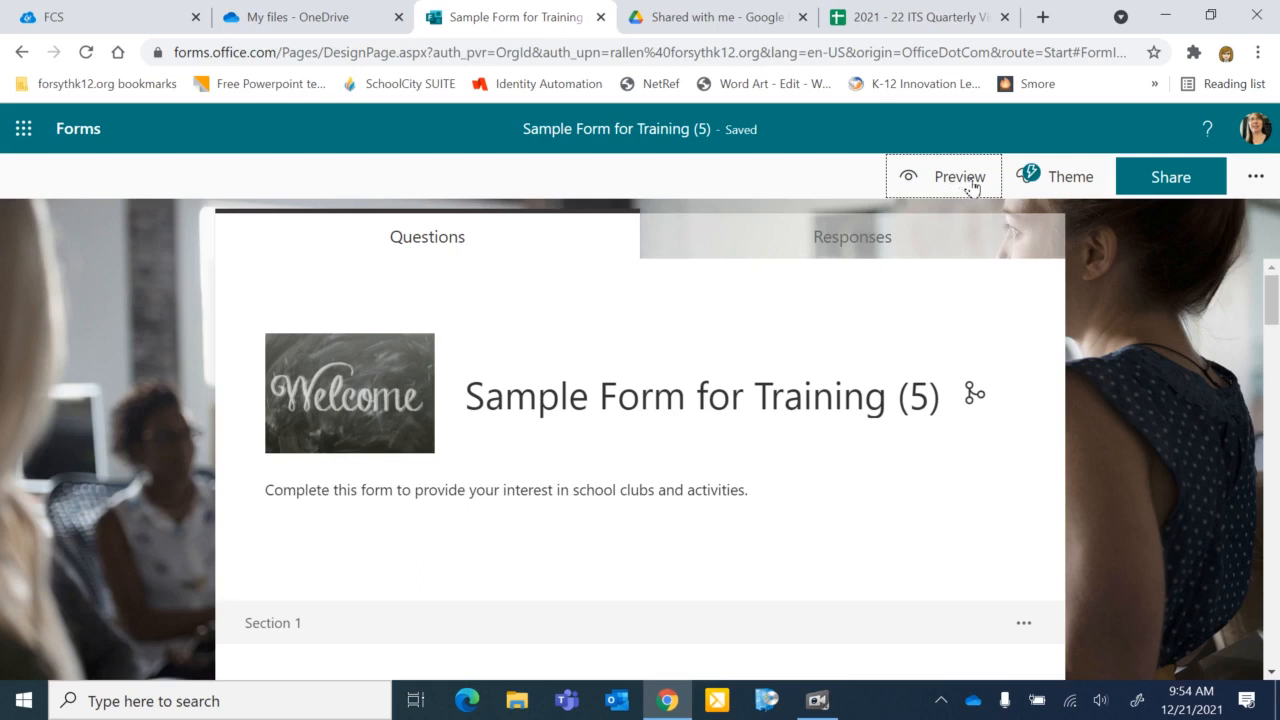
- Preview the form in the computer view and in the mobile view
click(967, 183)
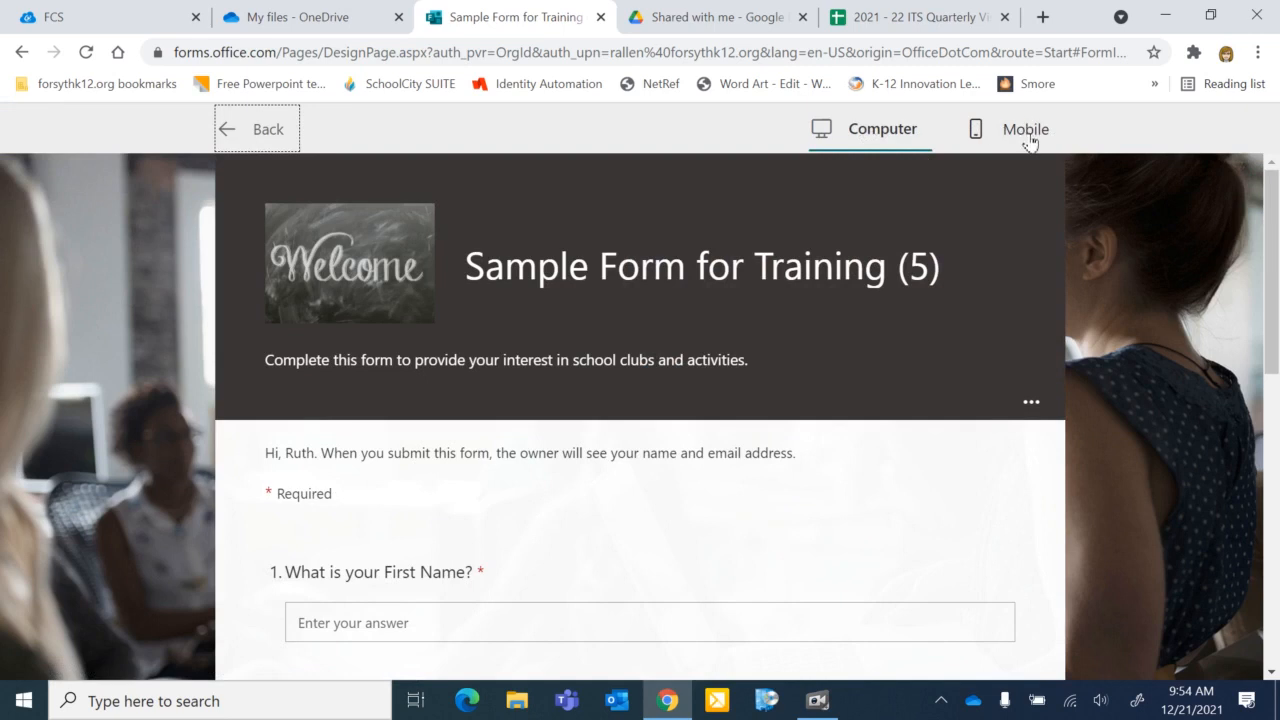
scroll(1134, 231, down, 2)
scroll(1134, 231, up, 2)
click(1004, 135)
scroll(220, 450, down, 2)
scroll(220, 450, up, 2)
scroll(862, 416, up, 1)
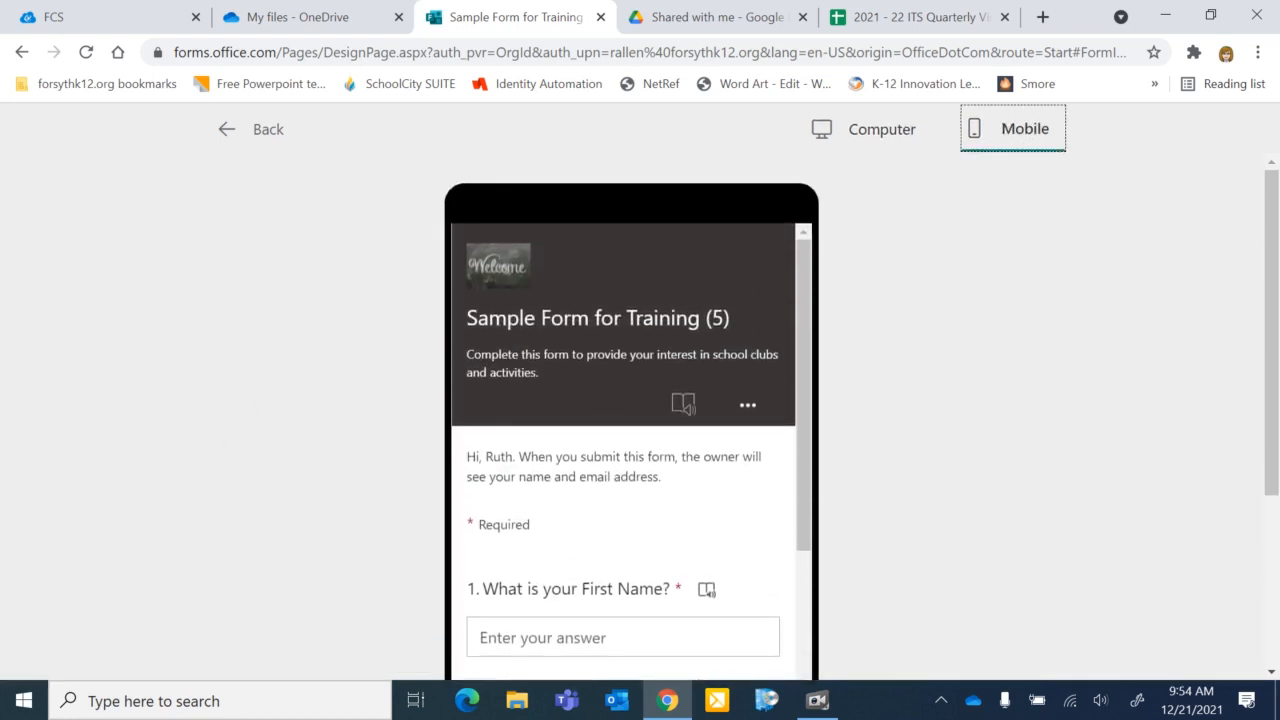
- Leave the preview and look over the form's theme ideas, colour themes and Customize Theme options without choosing one
click(229, 129)
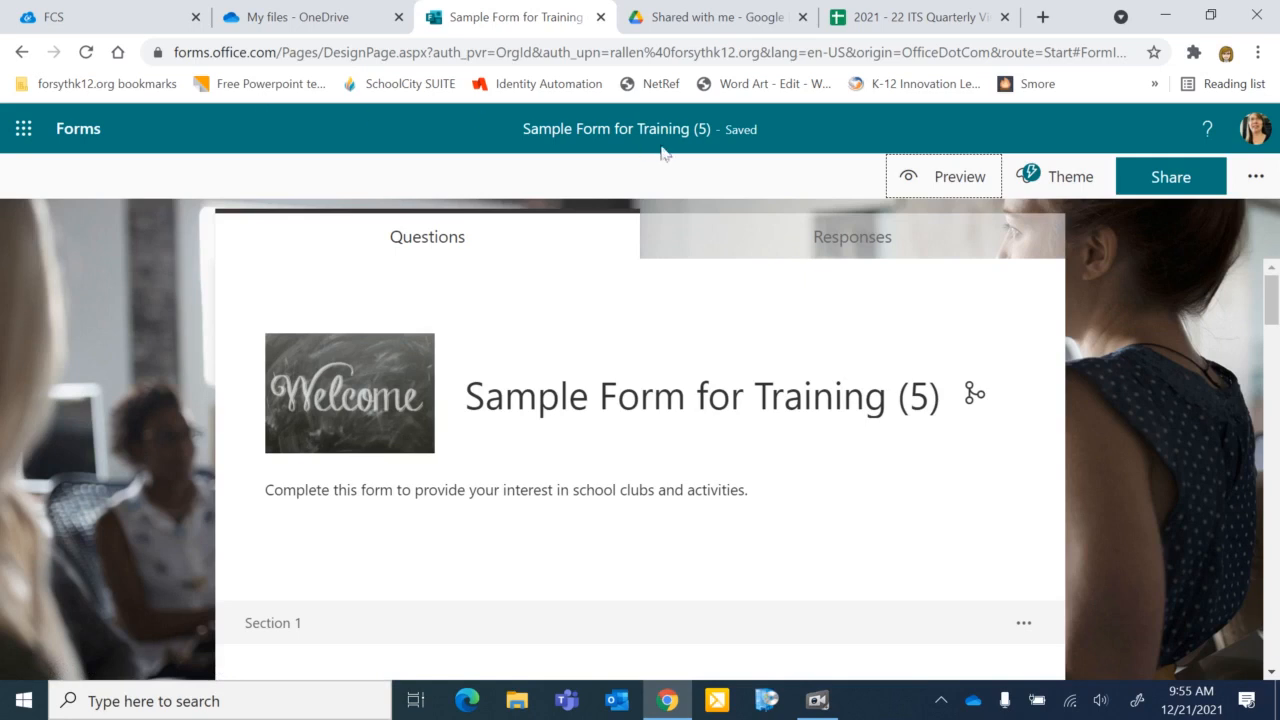
click(1066, 181)
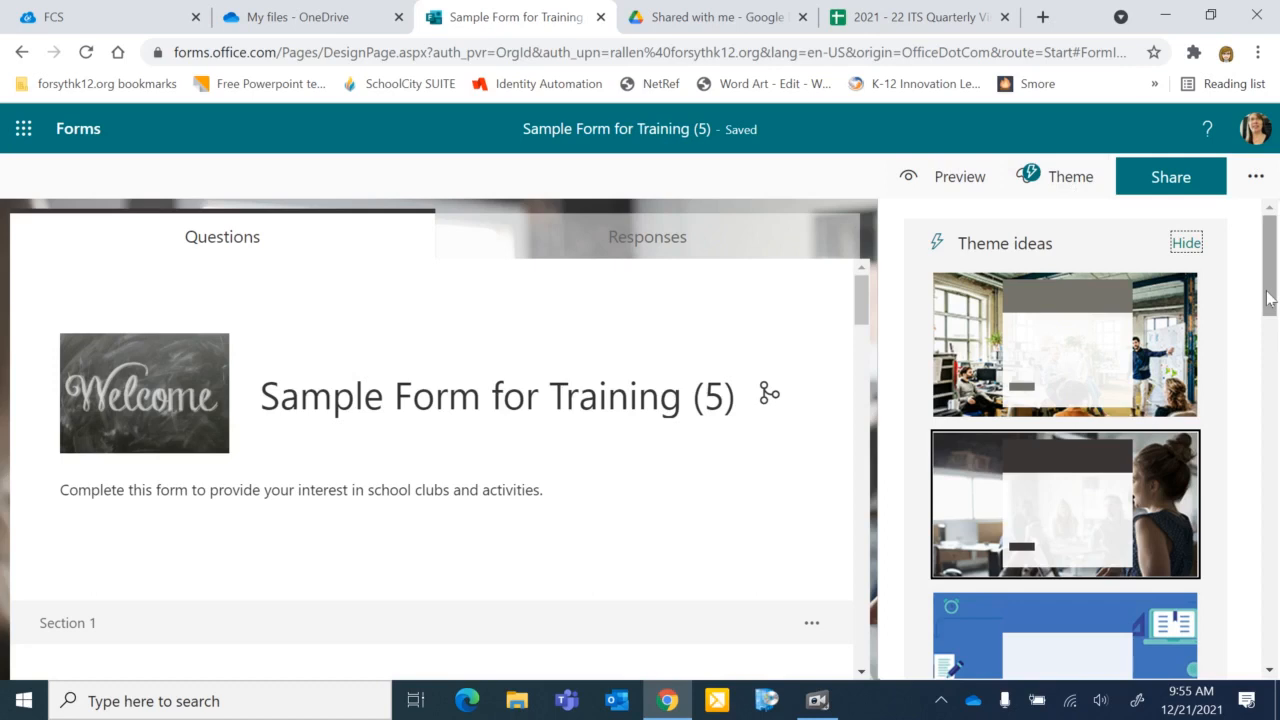
drag(1268, 296, 1277, 648)
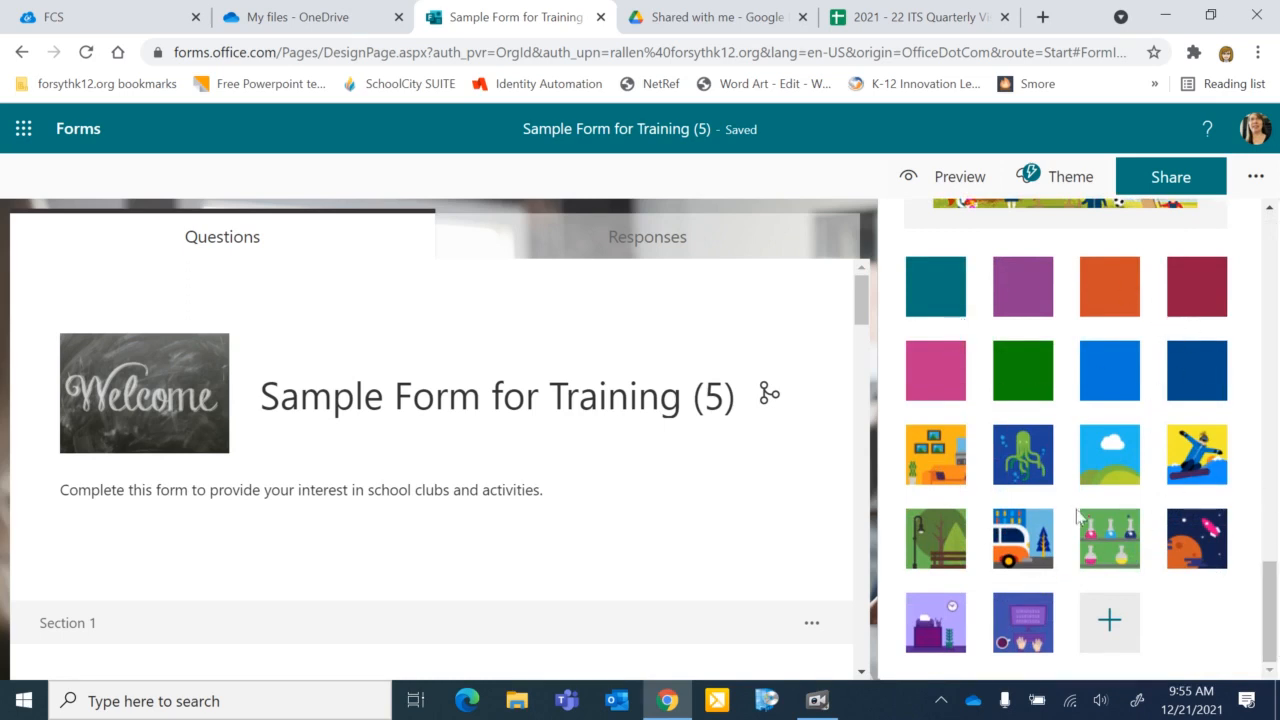
click(1110, 625)
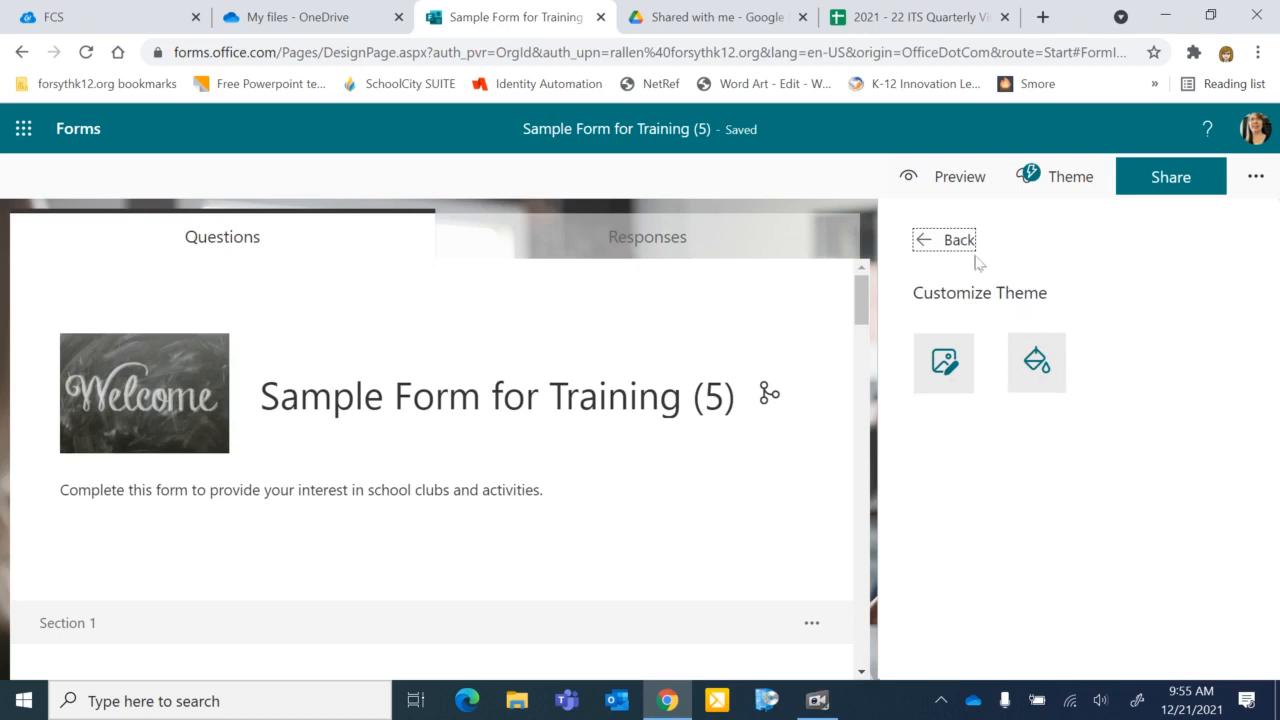
click(960, 245)
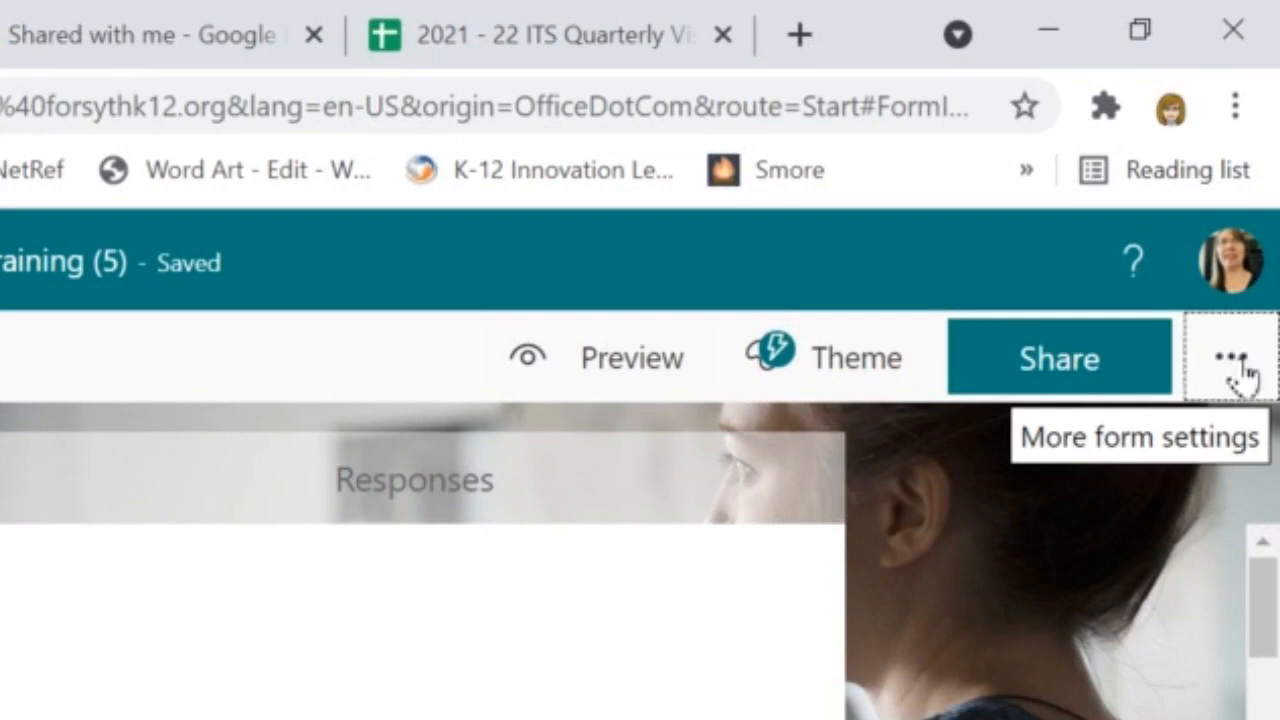
- Review the form's settings for who can fill it out and the options for responses
click(1246, 374)
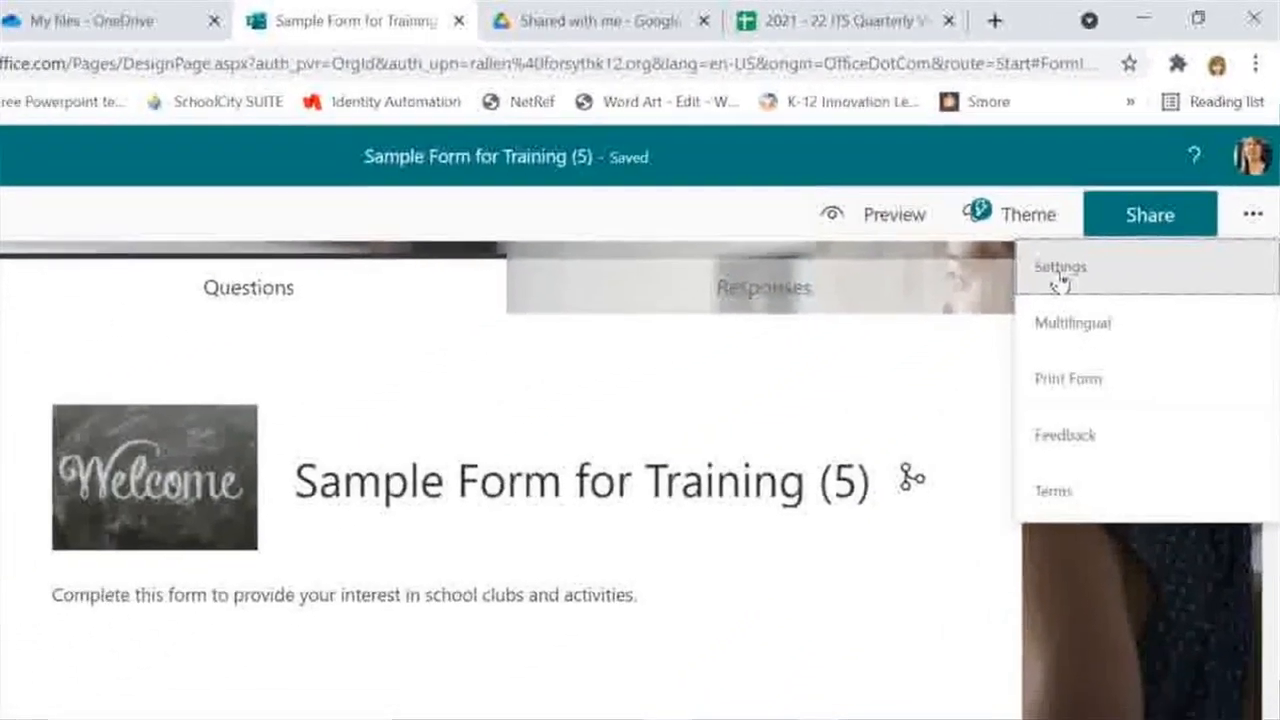
click(1002, 340)
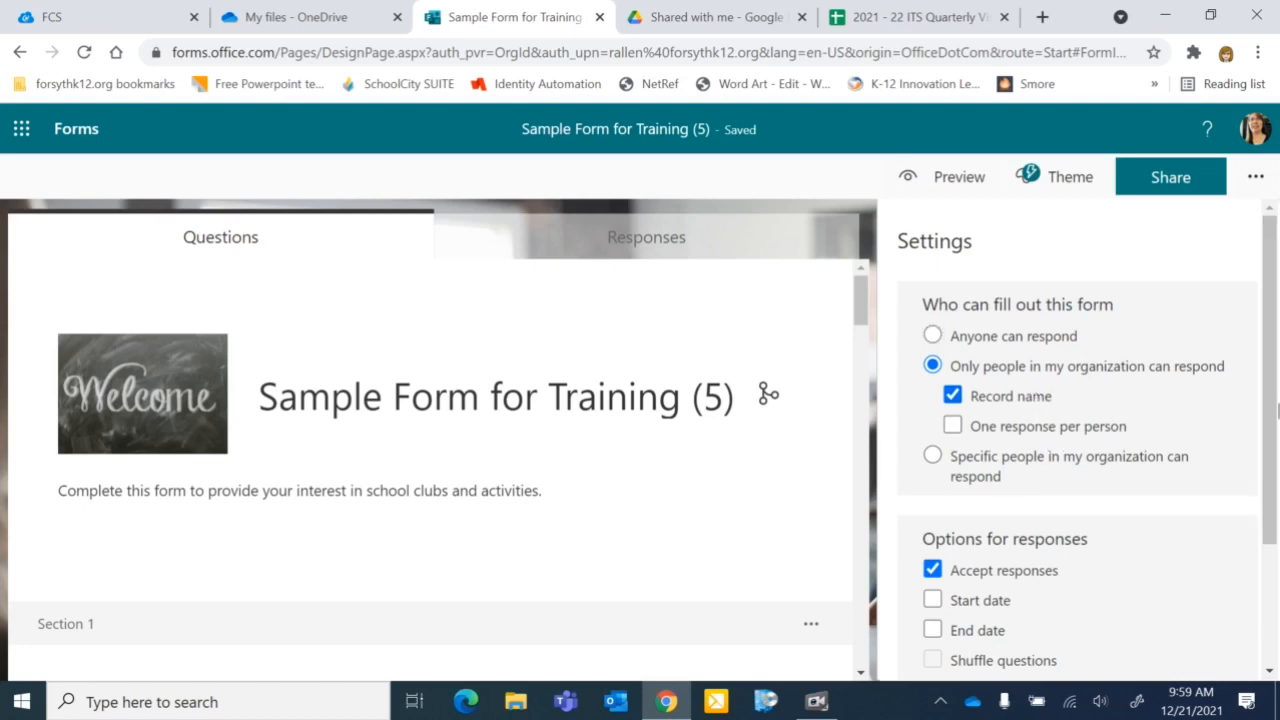
scroll(1268, 418, down, 3)
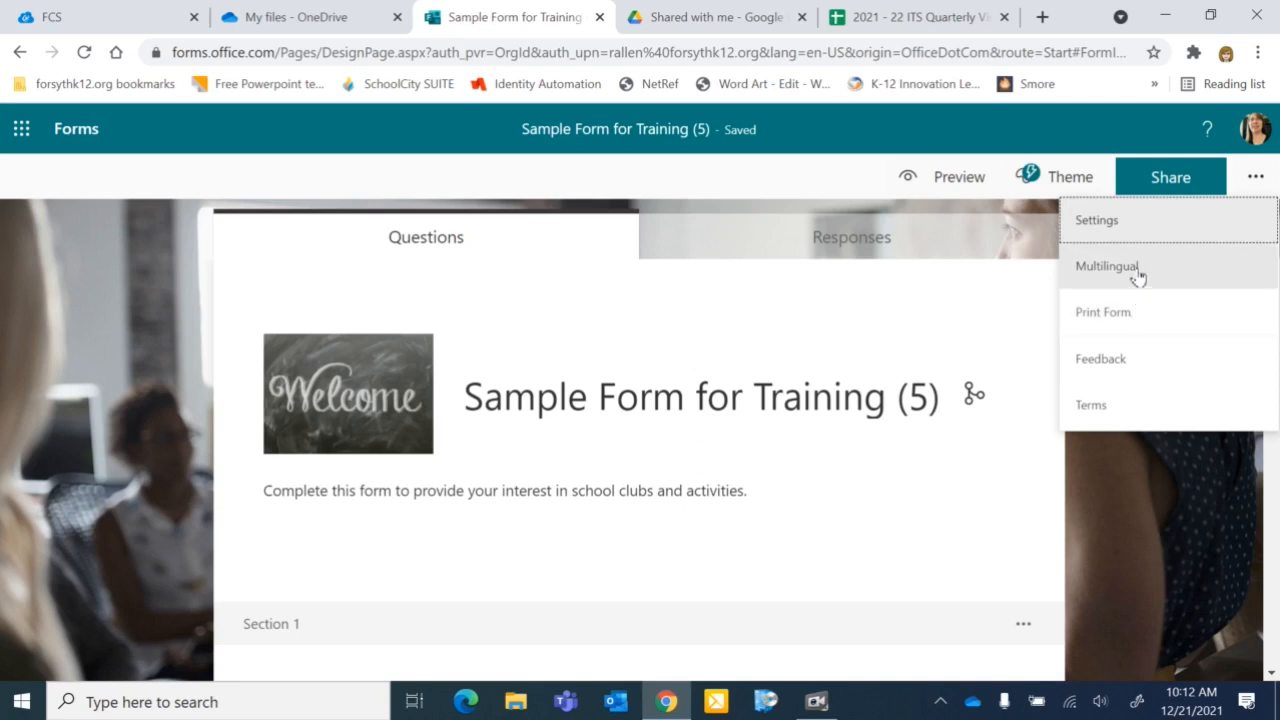
- Add Deutsch as an additional language in the form's Multilingual settings
click(1136, 272)
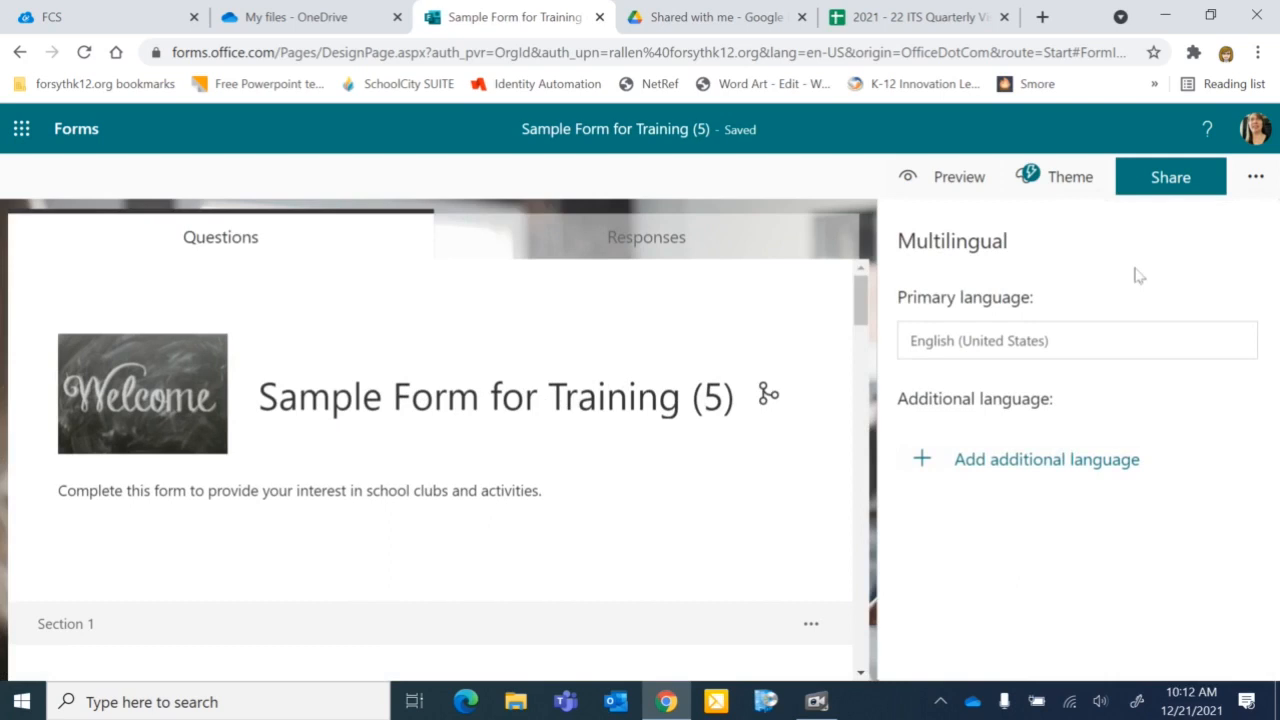
click(996, 466)
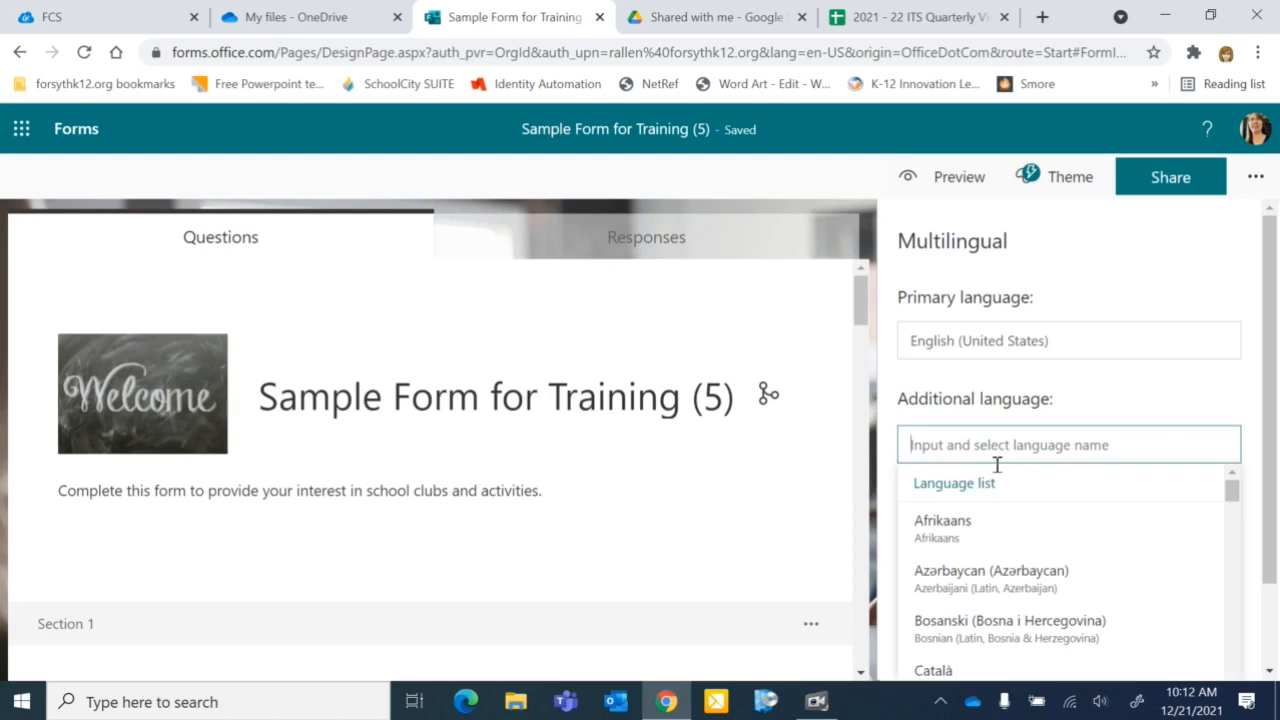
click(1235, 493)
drag(1235, 493, 1237, 518)
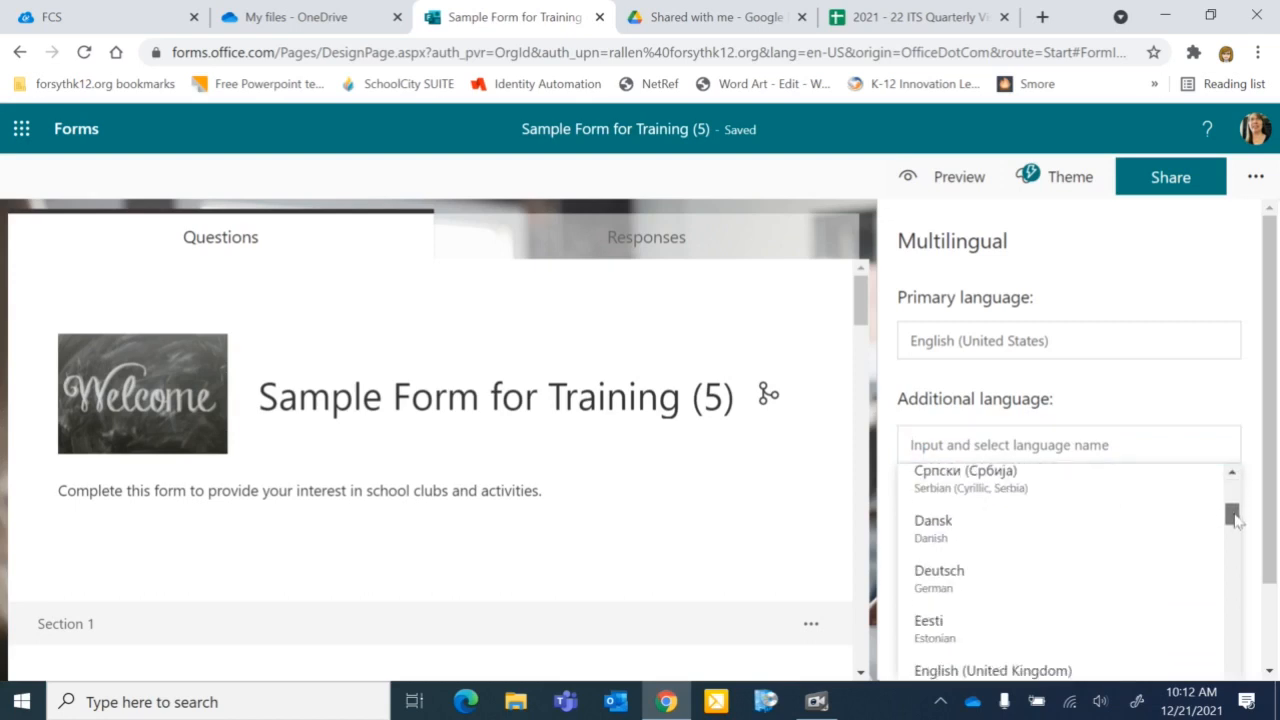
click(972, 584)
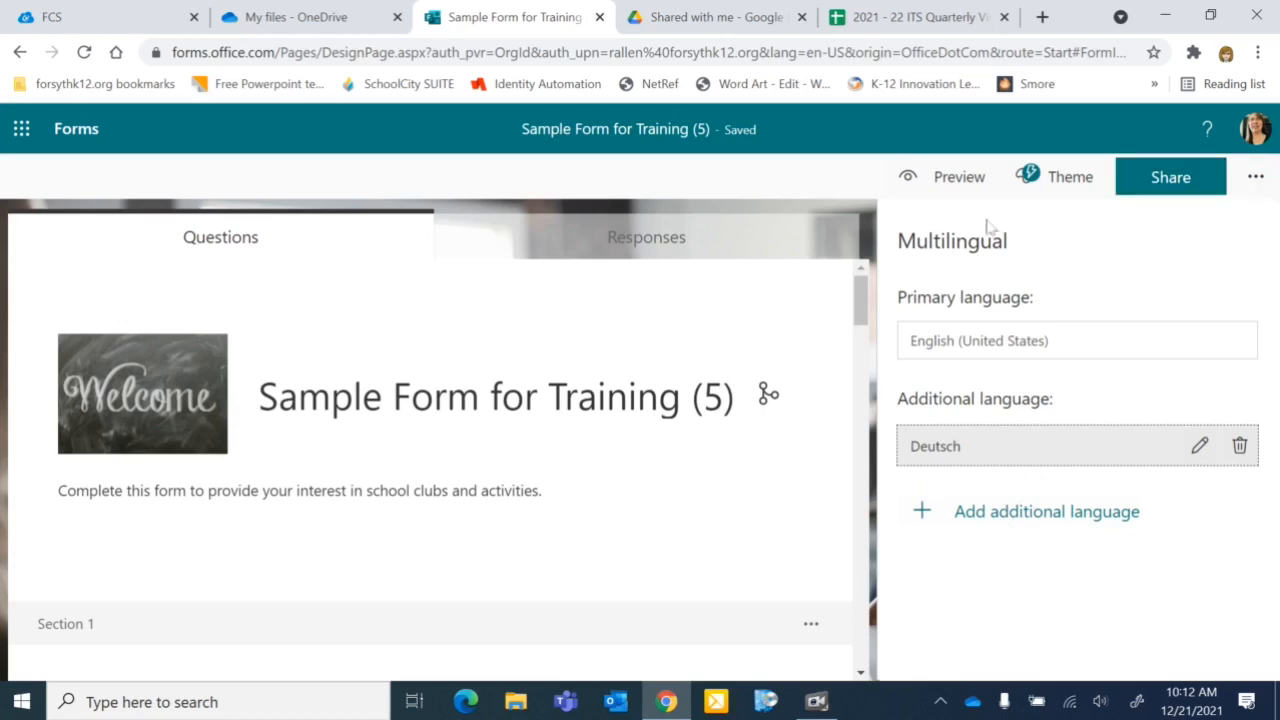
- Preview the form with its display language switched to Deutsch and look over the first questions
click(962, 178)
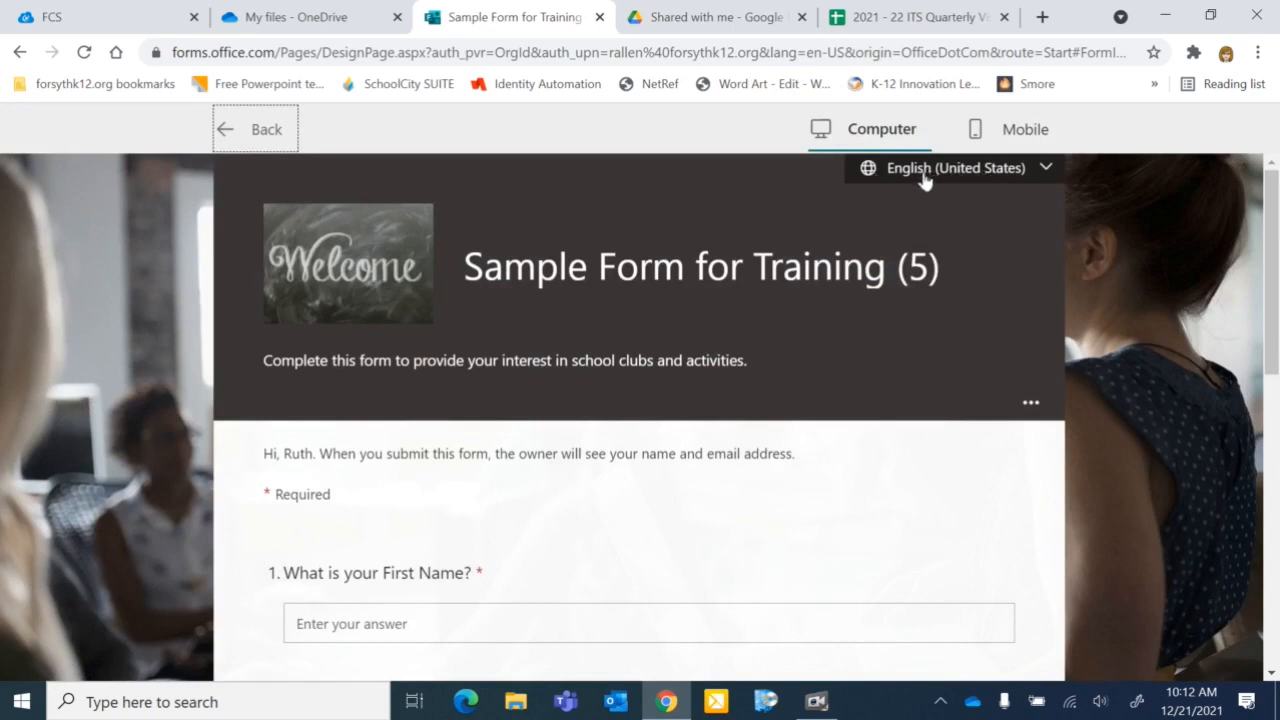
click(1046, 170)
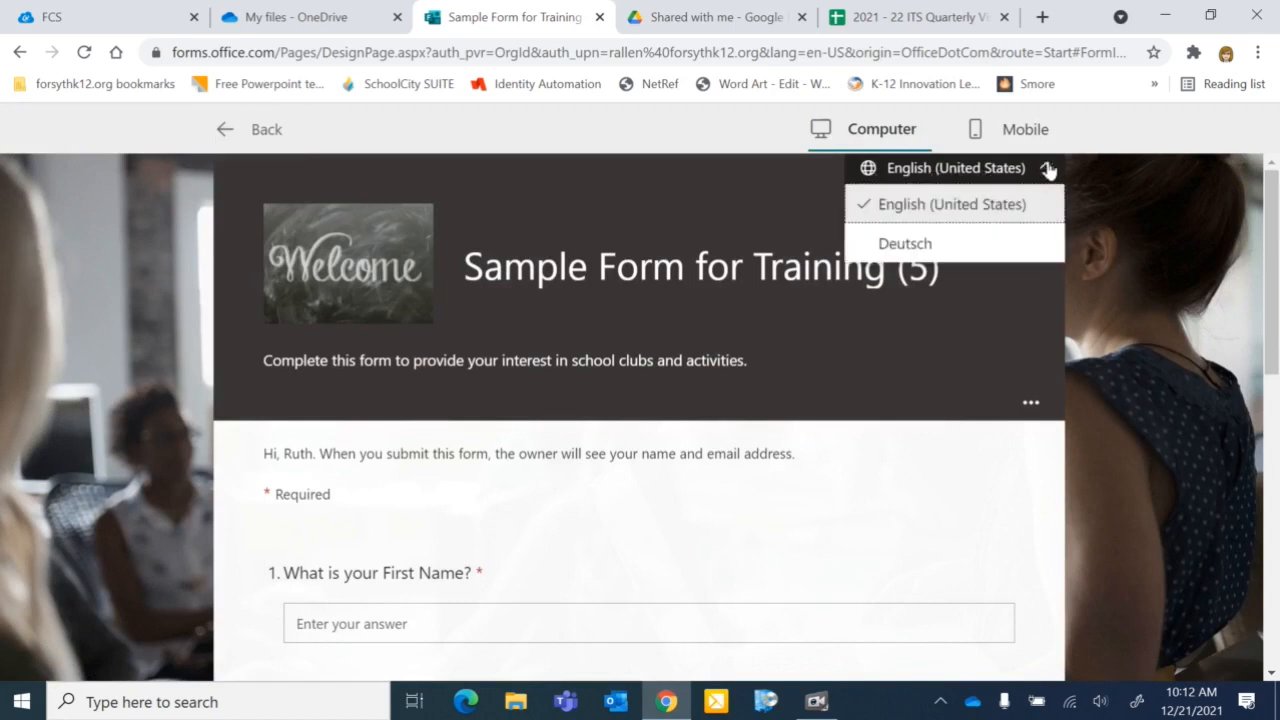
click(944, 244)
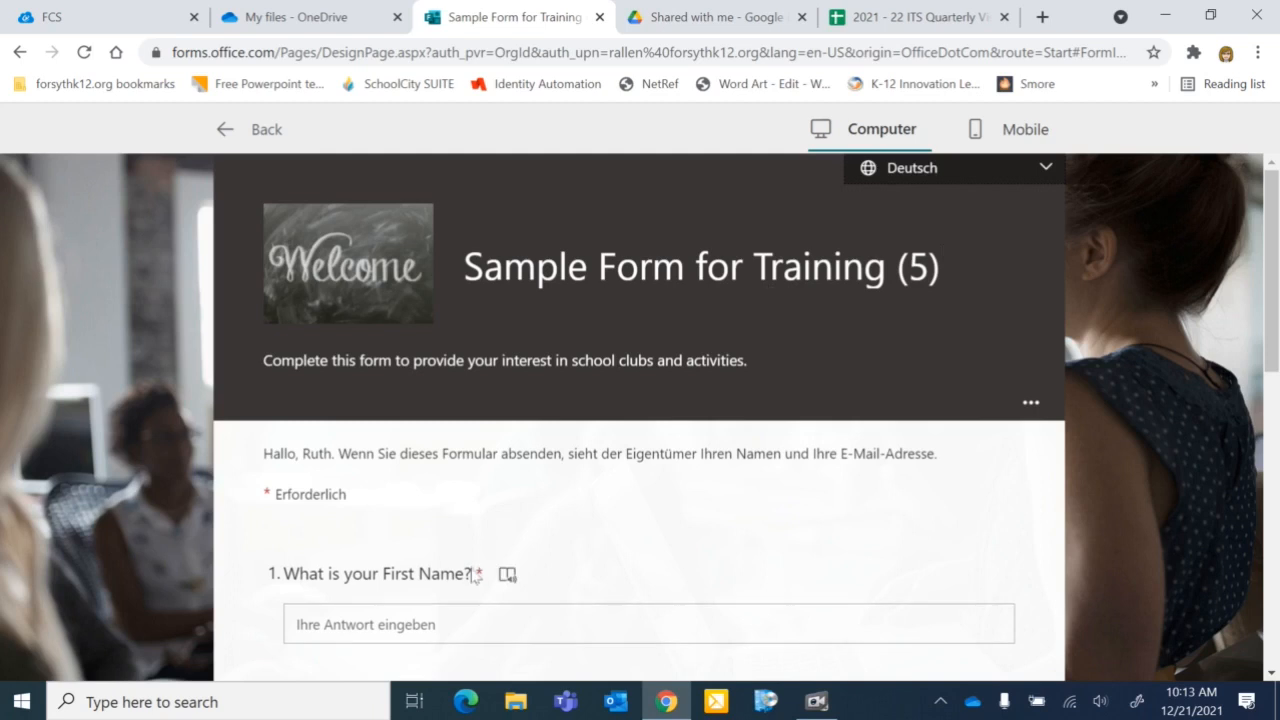
scroll(613, 604, down, 1)
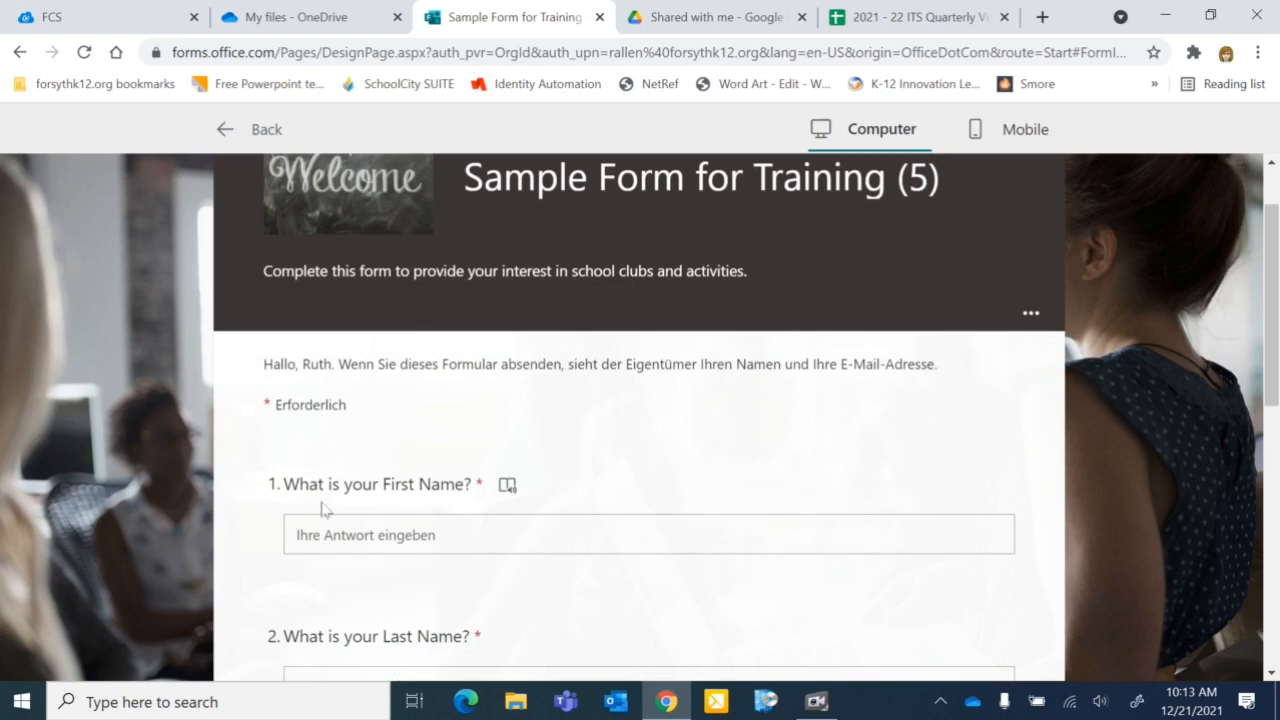
- Open question 1 in Immersive Reader, play part of it aloud and pause the reading
click(507, 485)
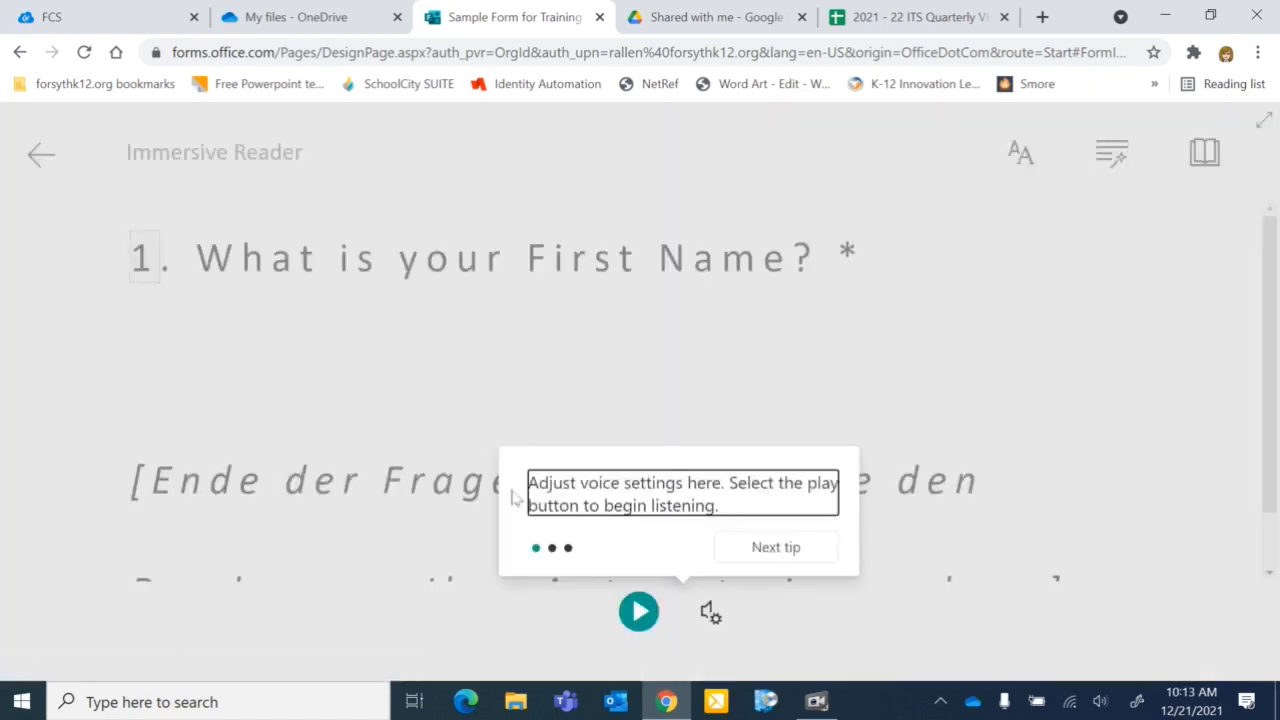
click(639, 614)
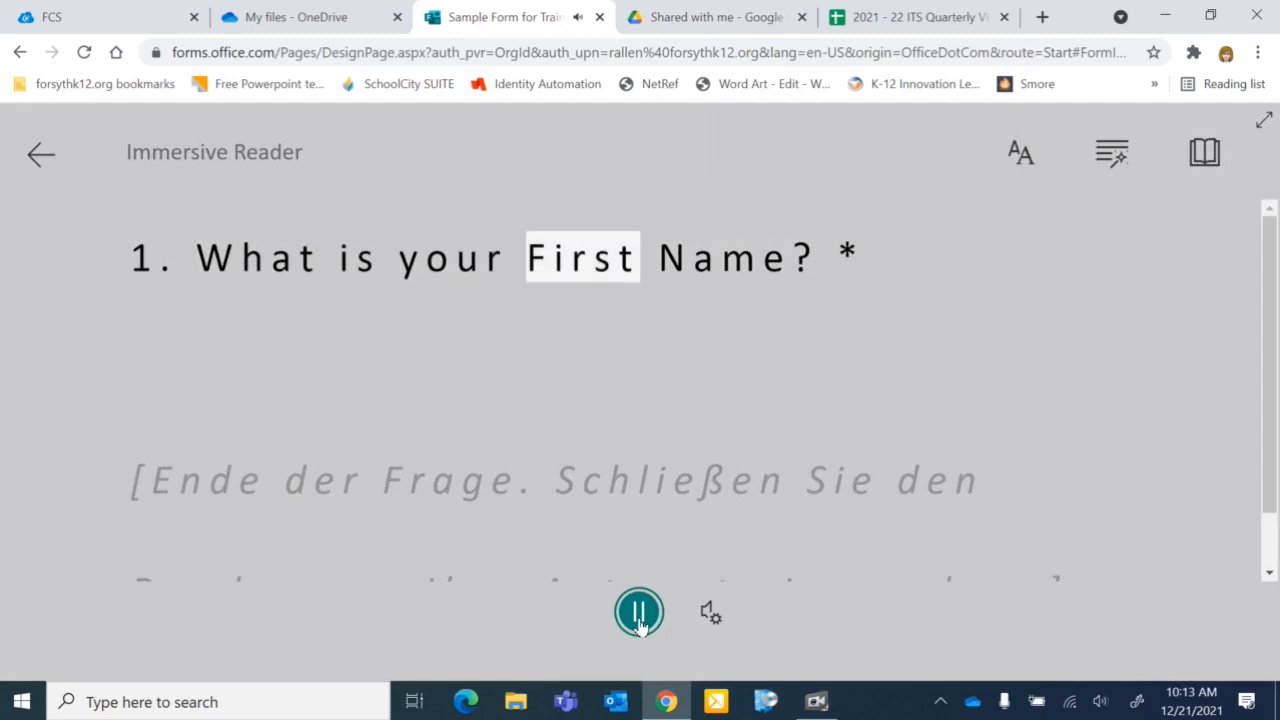
click(640, 620)
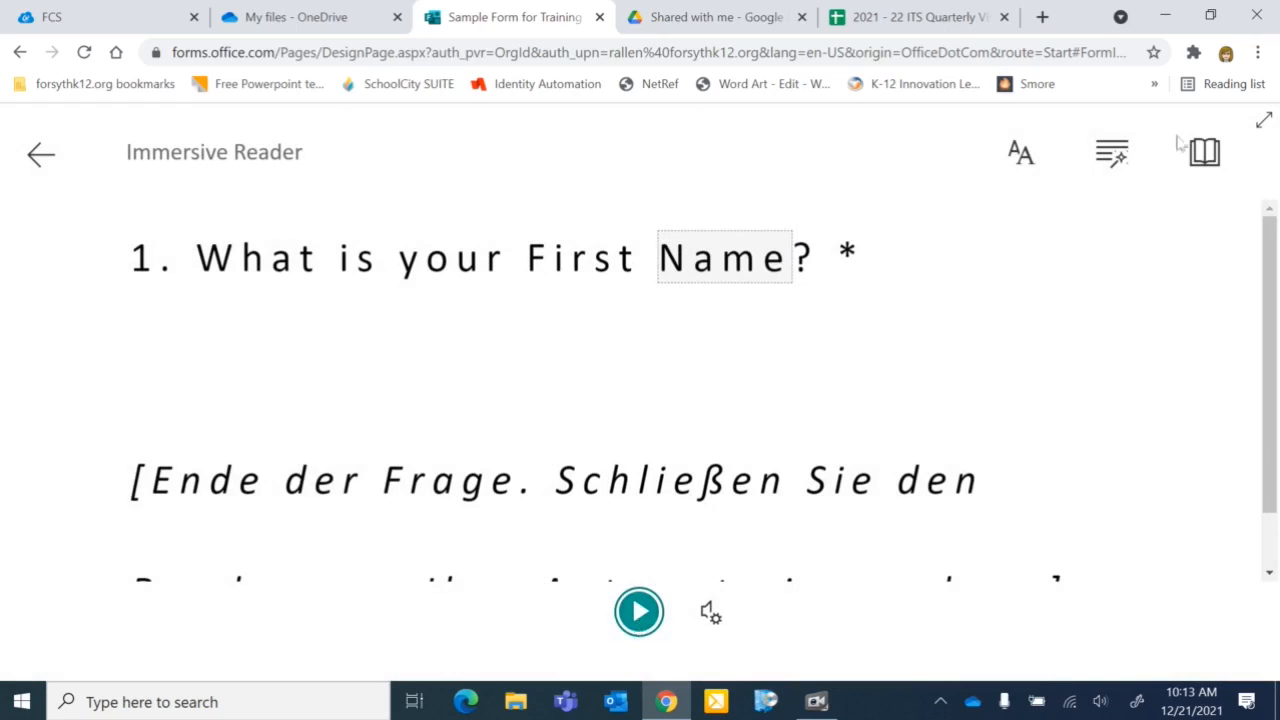
- Look over Immersive Reader's translation languages and text options, then exit the reader
click(1206, 155)
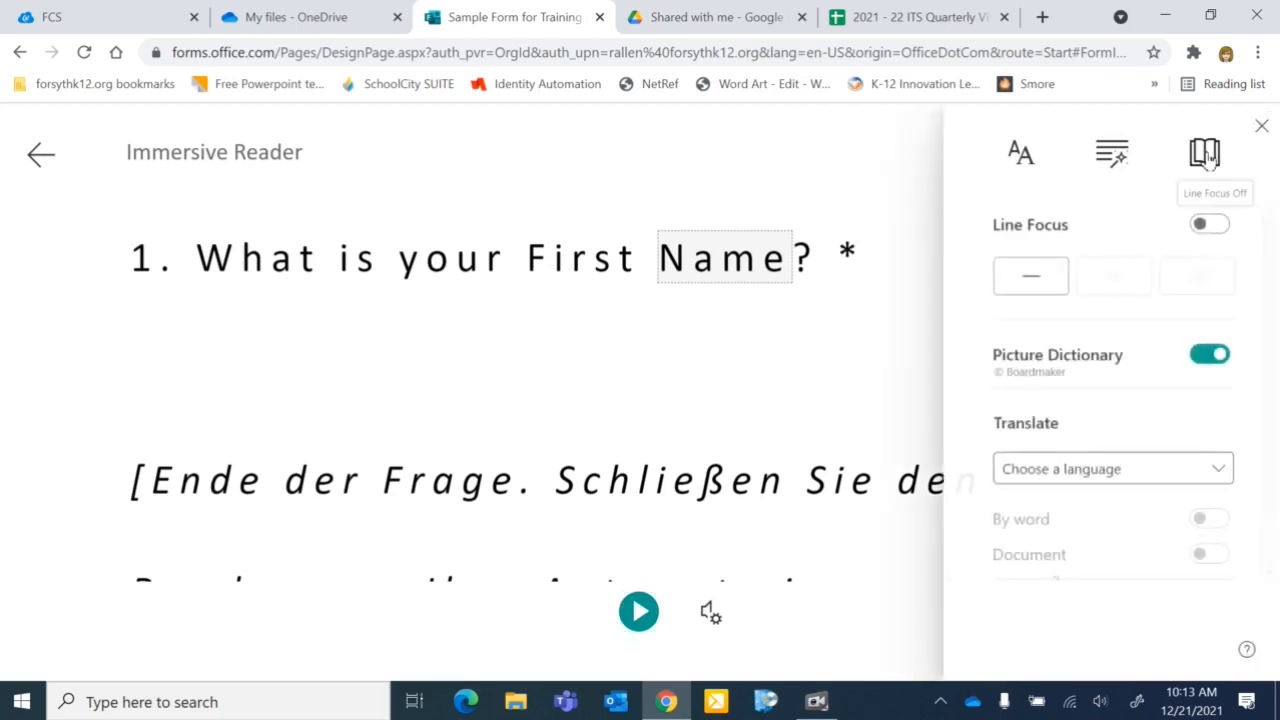
click(1215, 474)
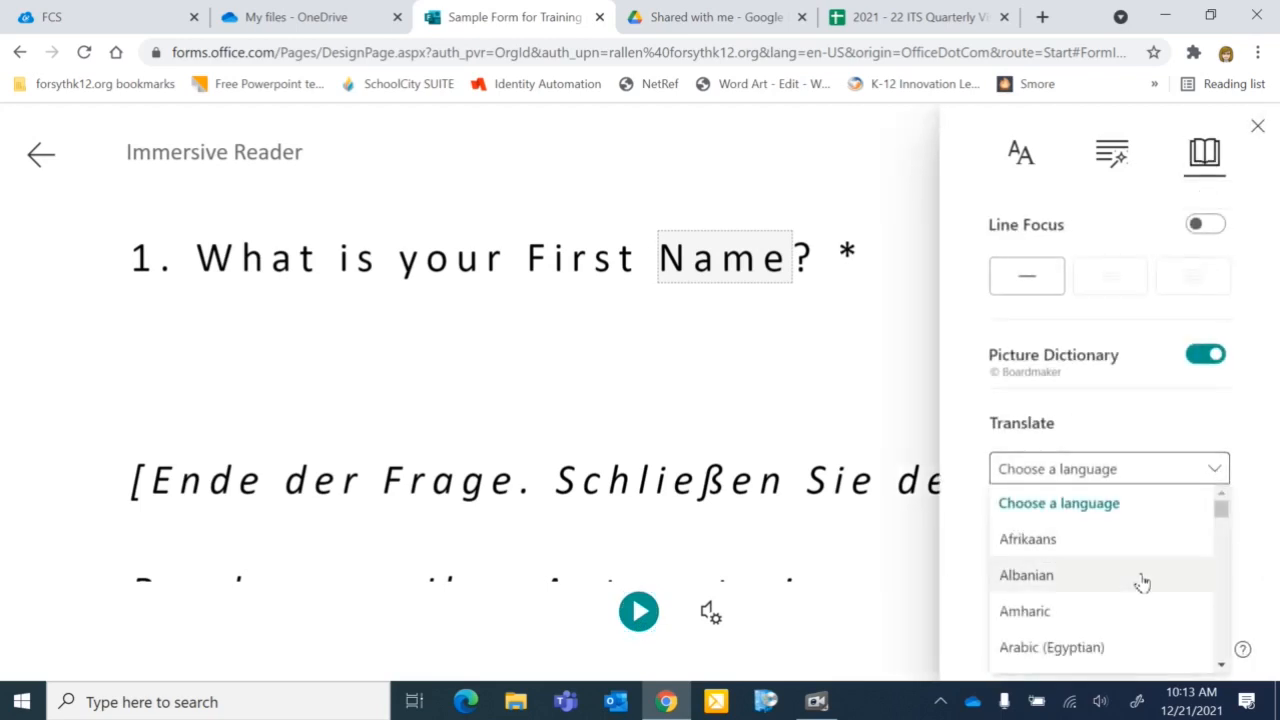
click(1020, 155)
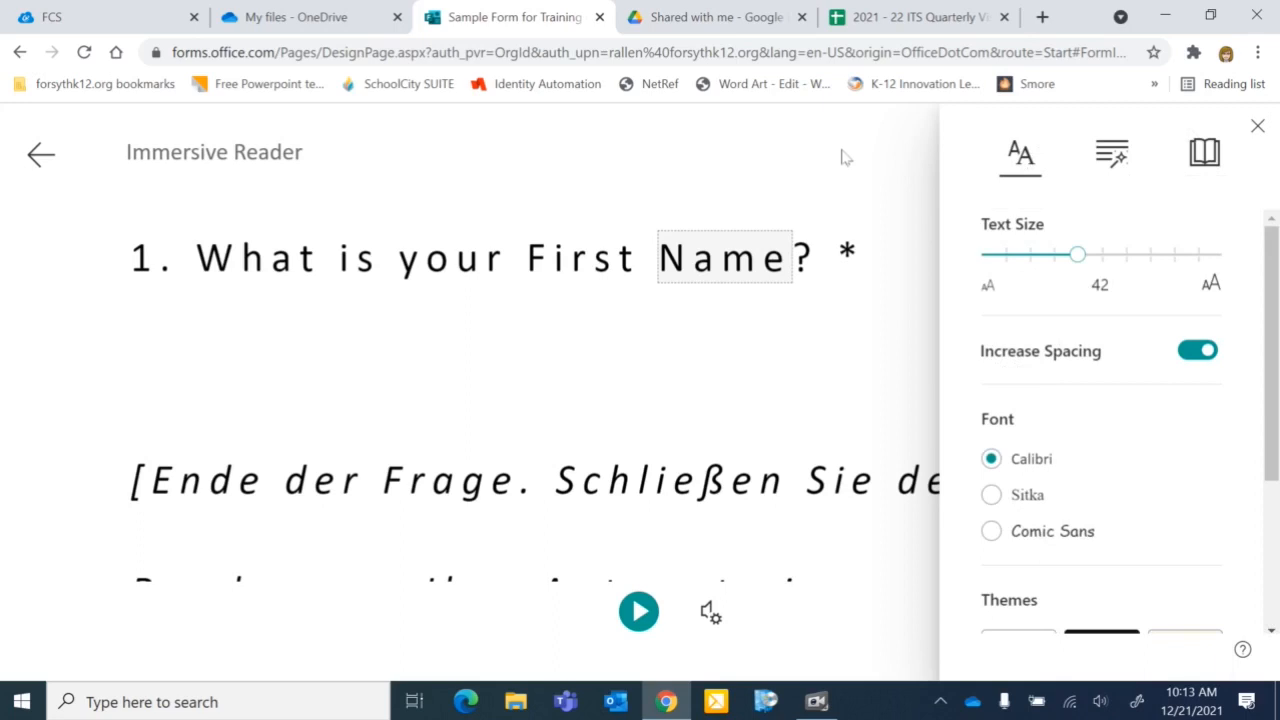
click(1258, 127)
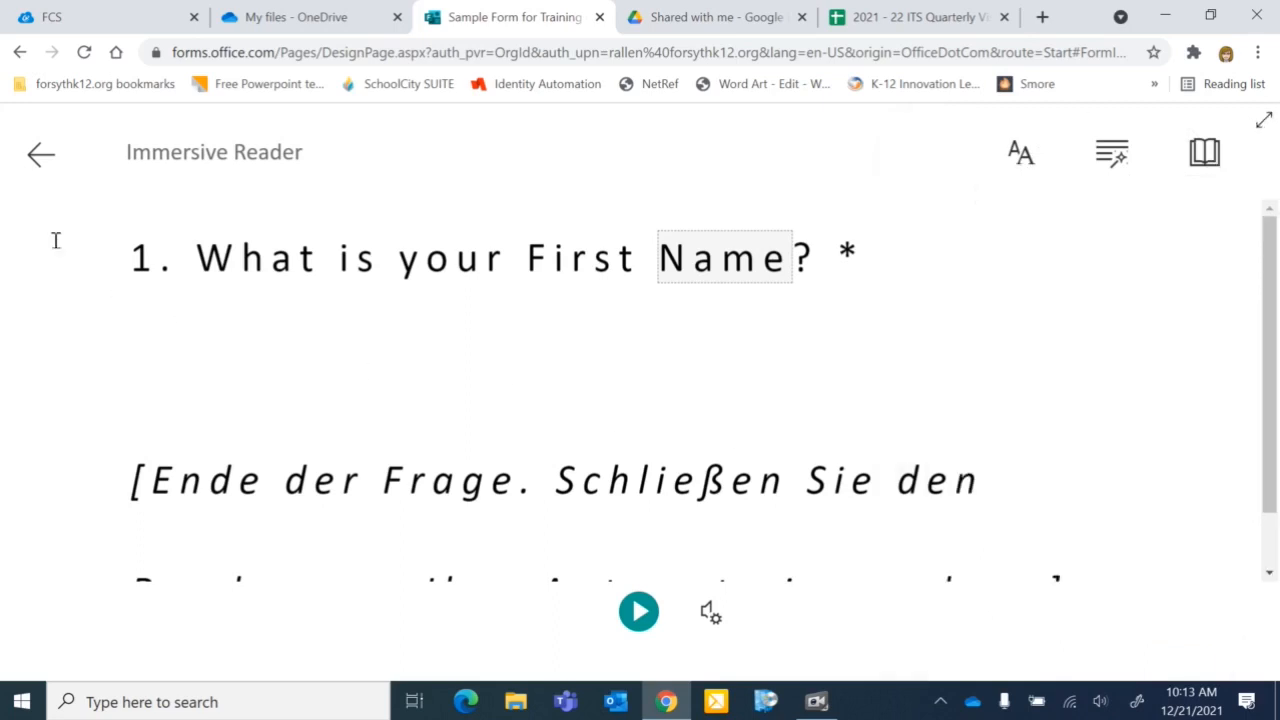
click(42, 157)
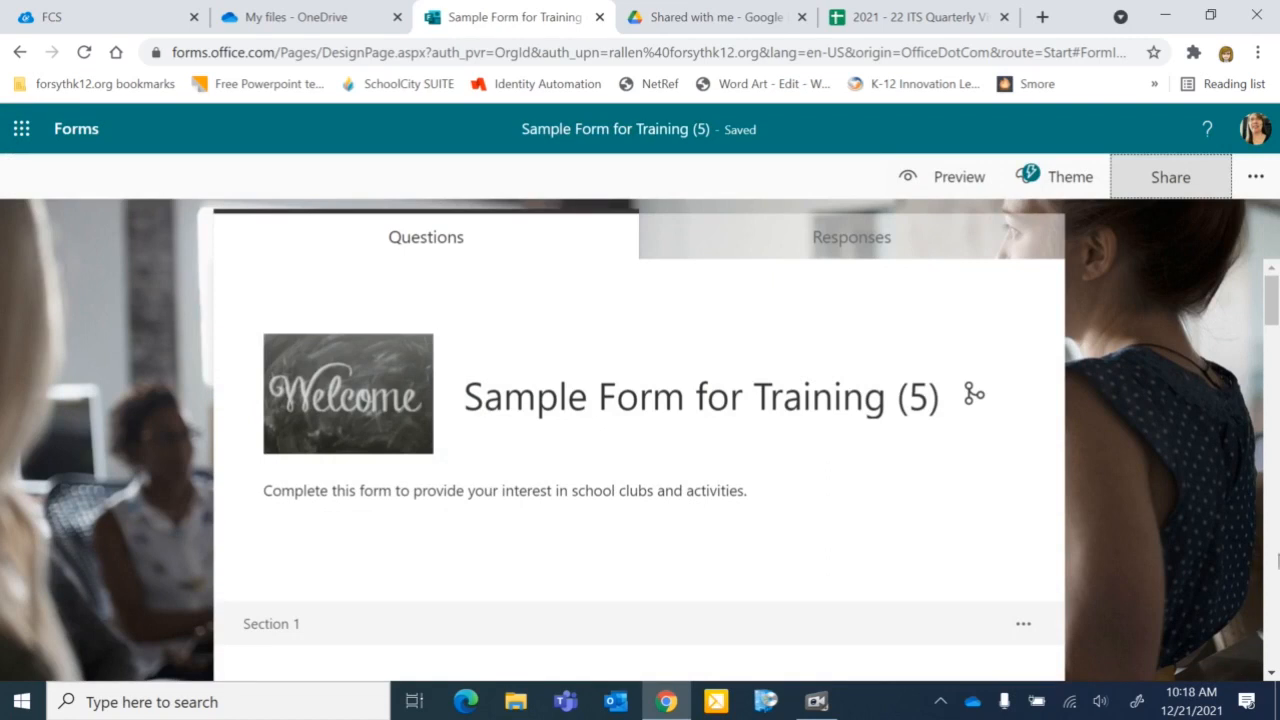
- Set the sharing permission for collecting responses to Anyone can respond
click(1168, 188)
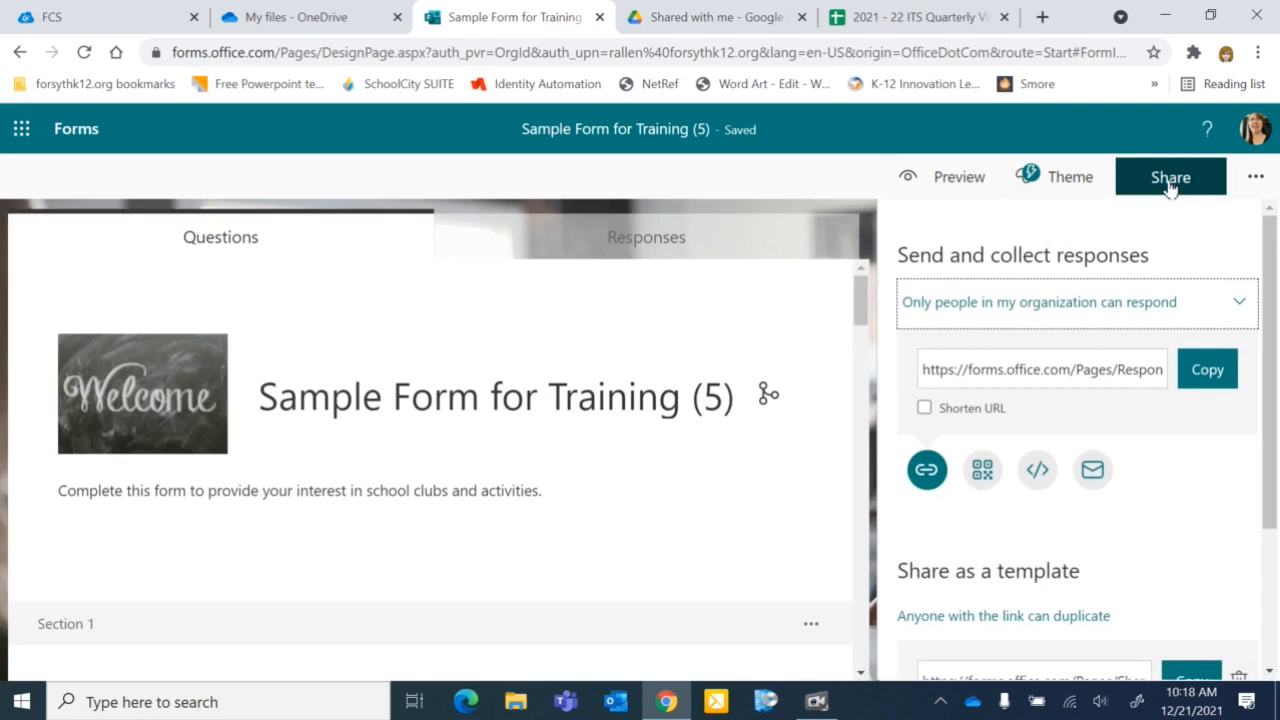
click(1238, 306)
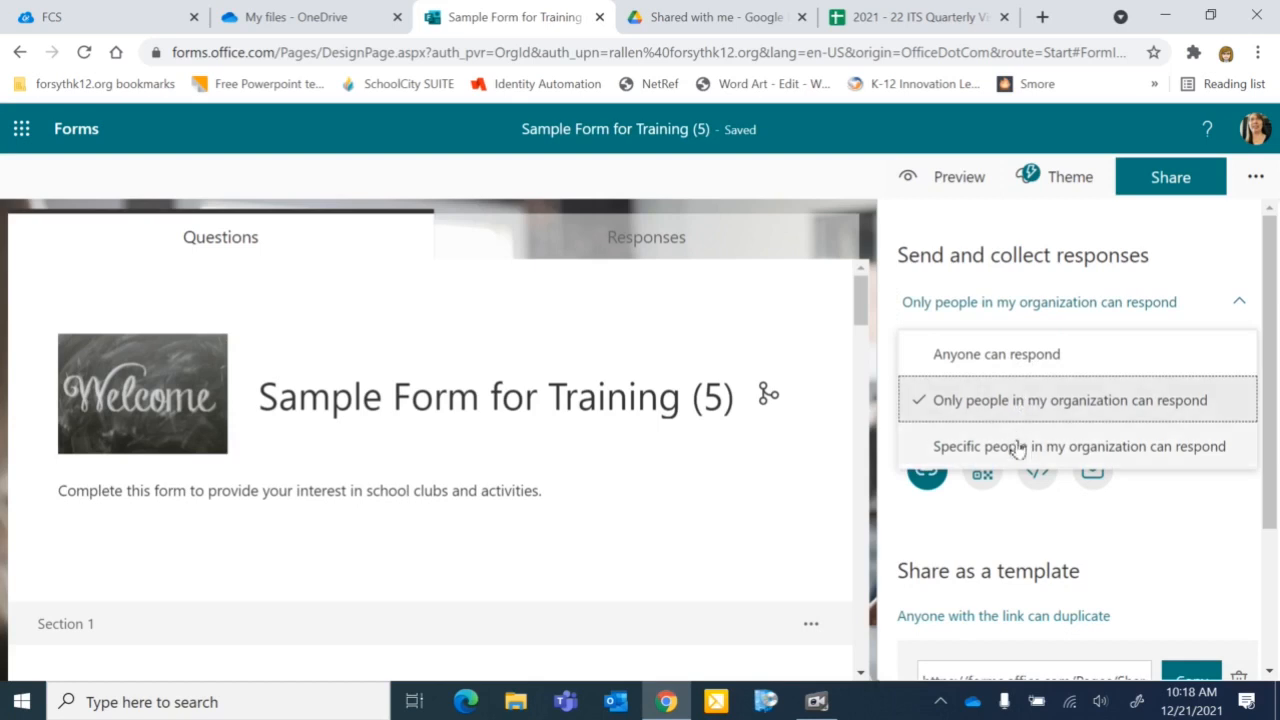
click(1029, 356)
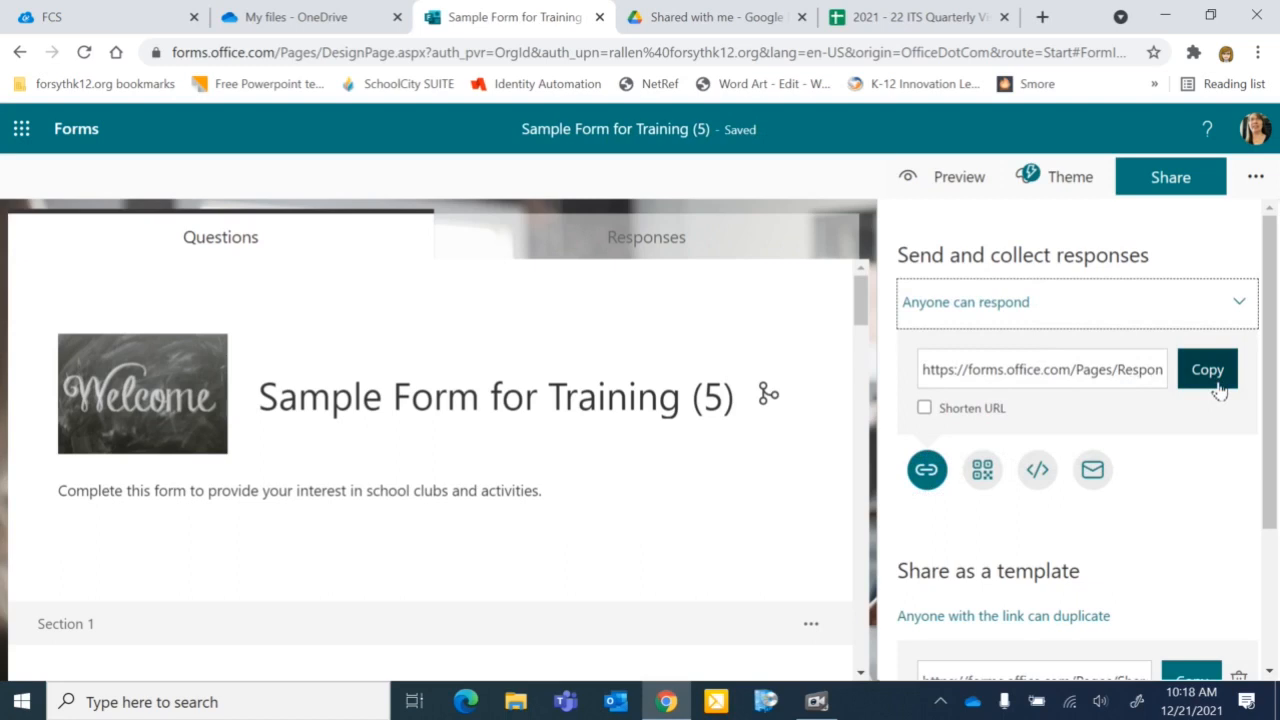
- Look over the QR code, embed code, email and template sharing options, discarding the invitation email unsent
click(984, 474)
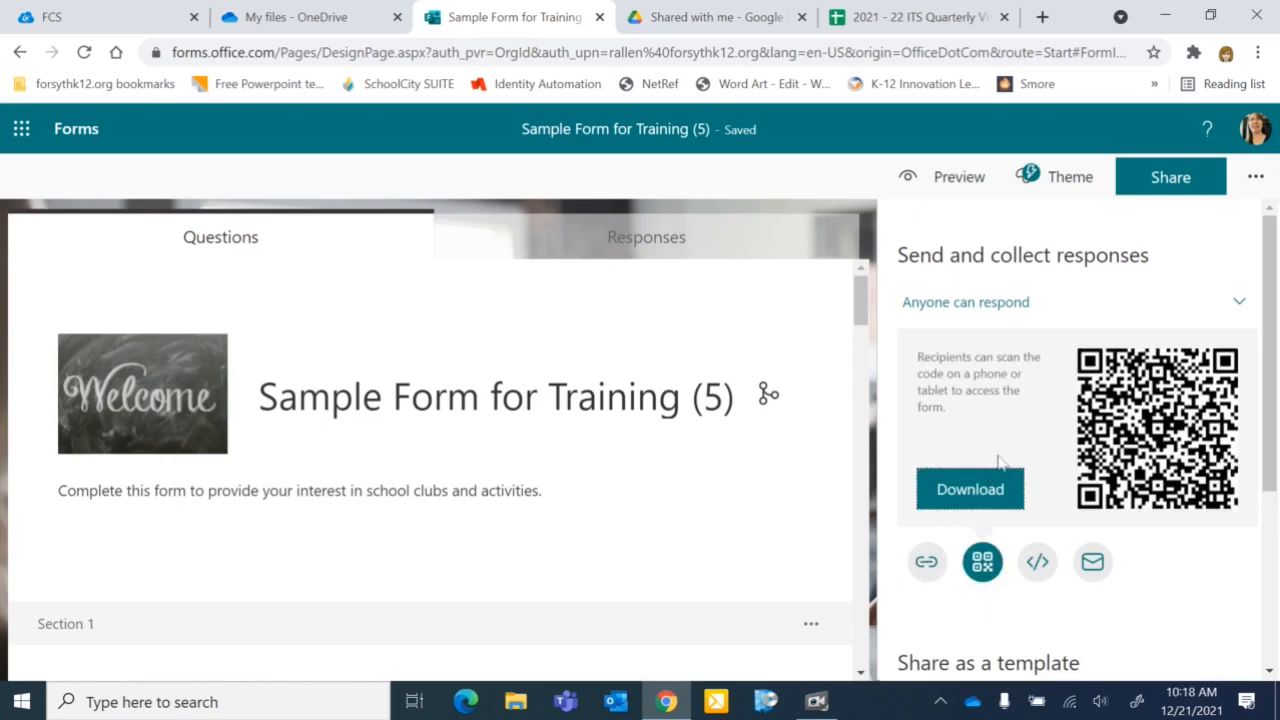
click(1036, 567)
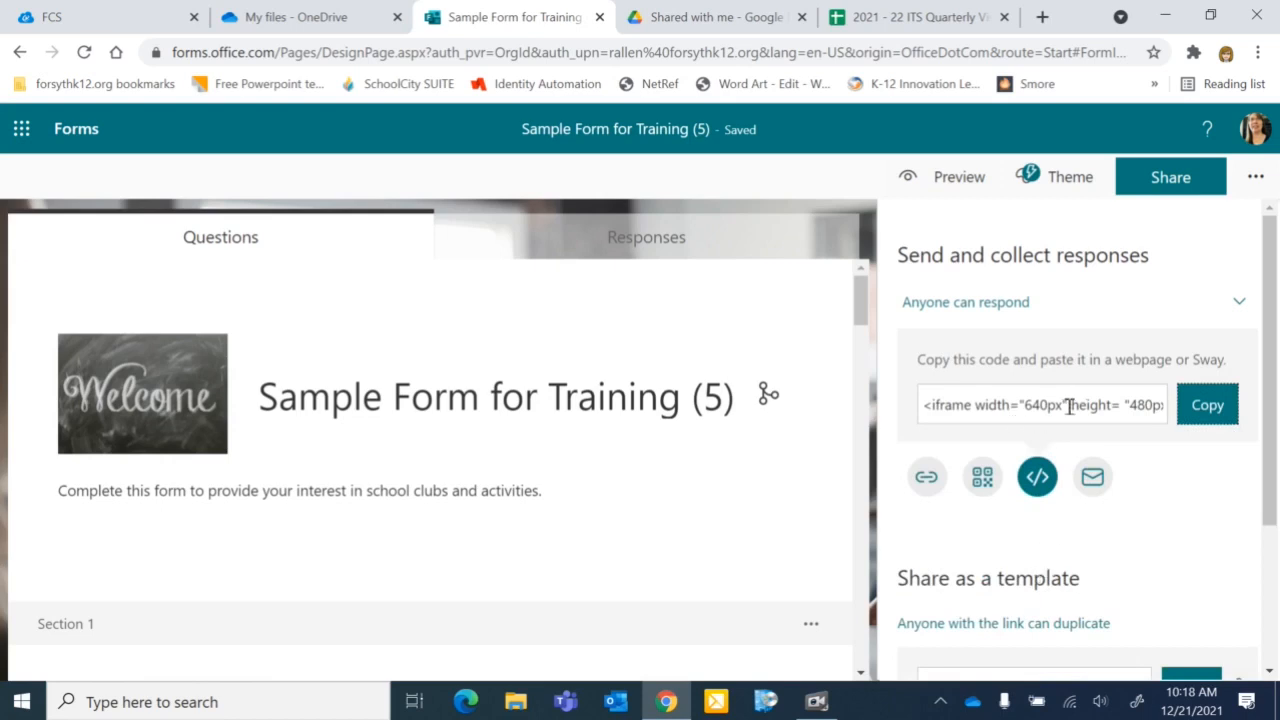
click(1093, 477)
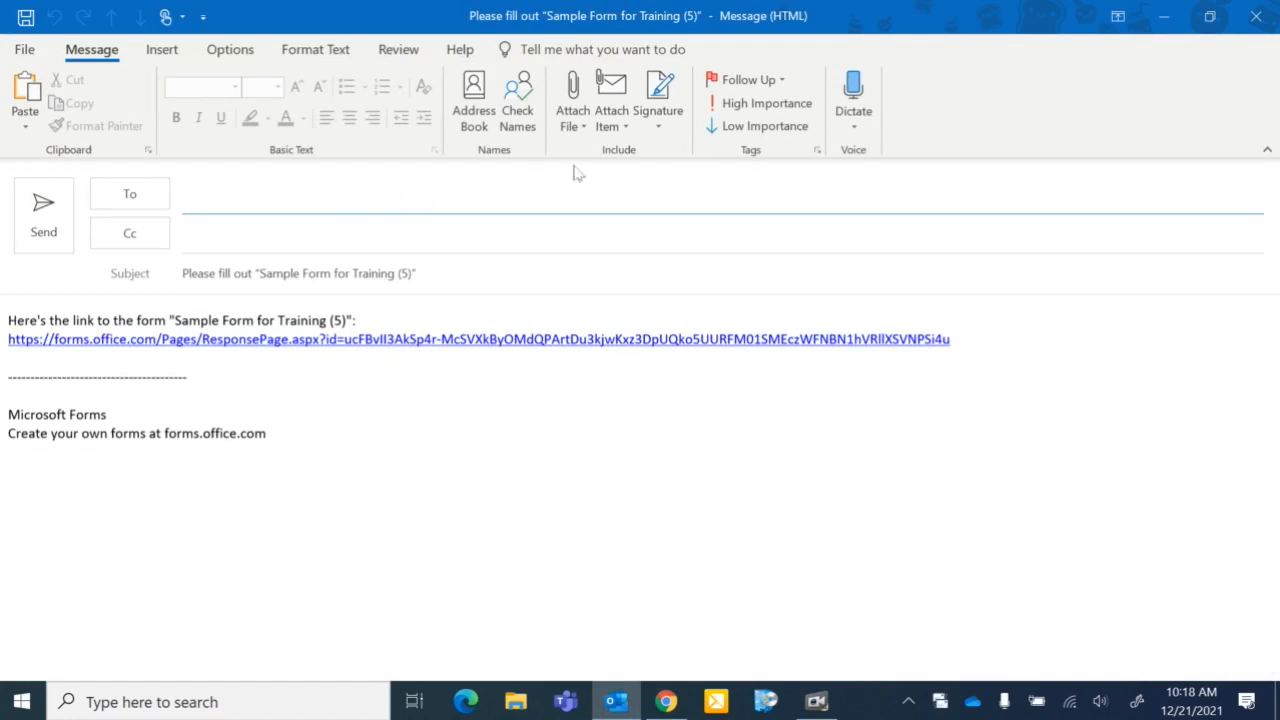
click(1256, 16)
key(n)
drag(1267, 413, 1278, 521)
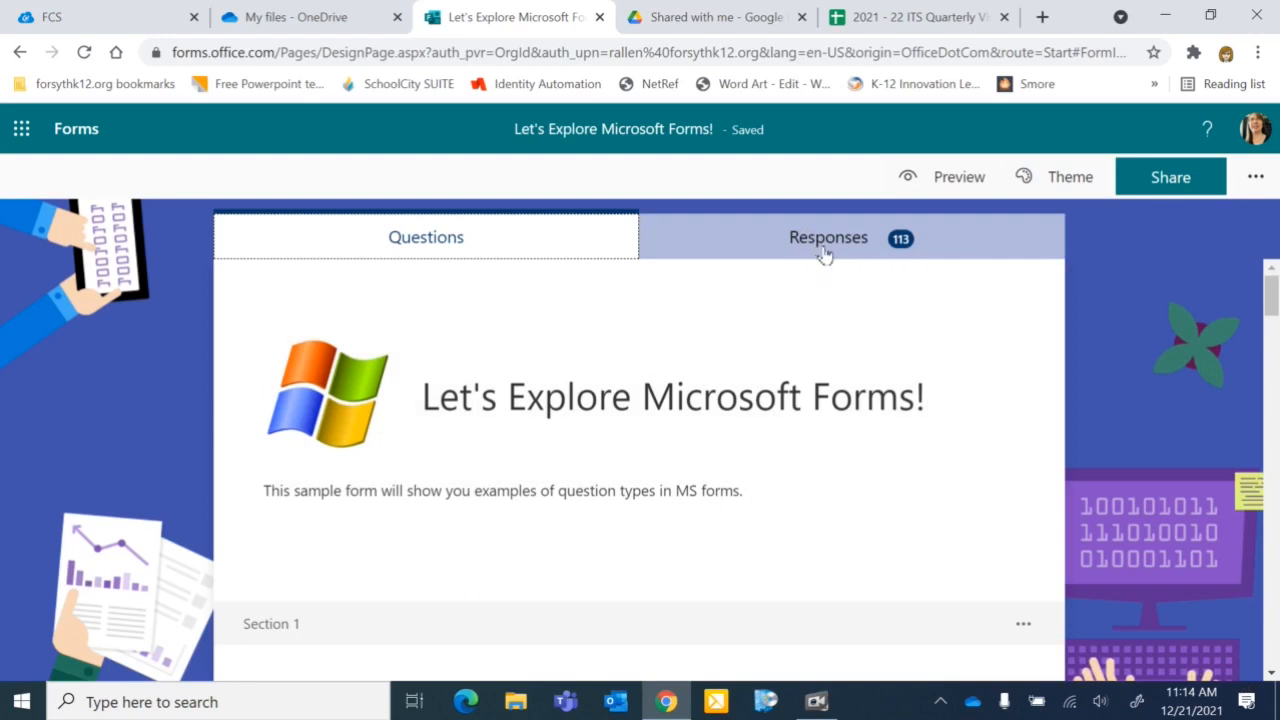
- View the response summary and question charts of the form Let's Explore Microsoft Forms!
click(823, 240)
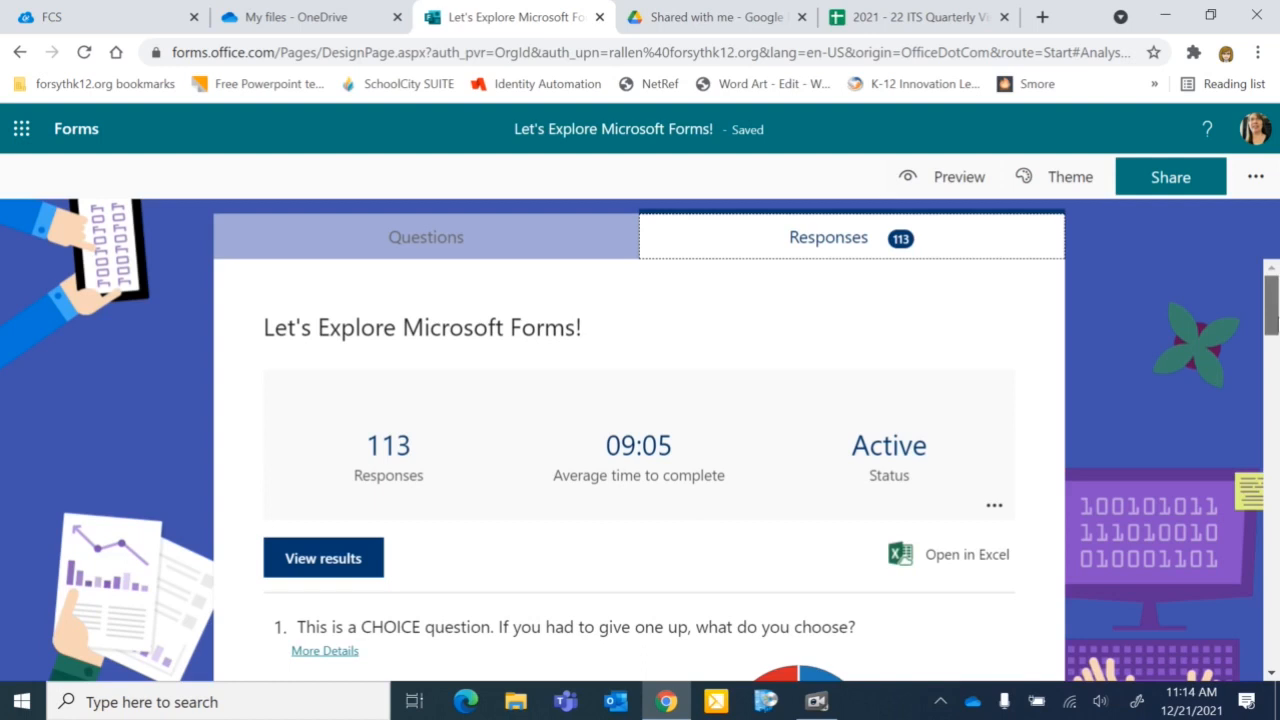
scroll(640, 470, down, 2)
drag(1277, 347, 1262, 300)
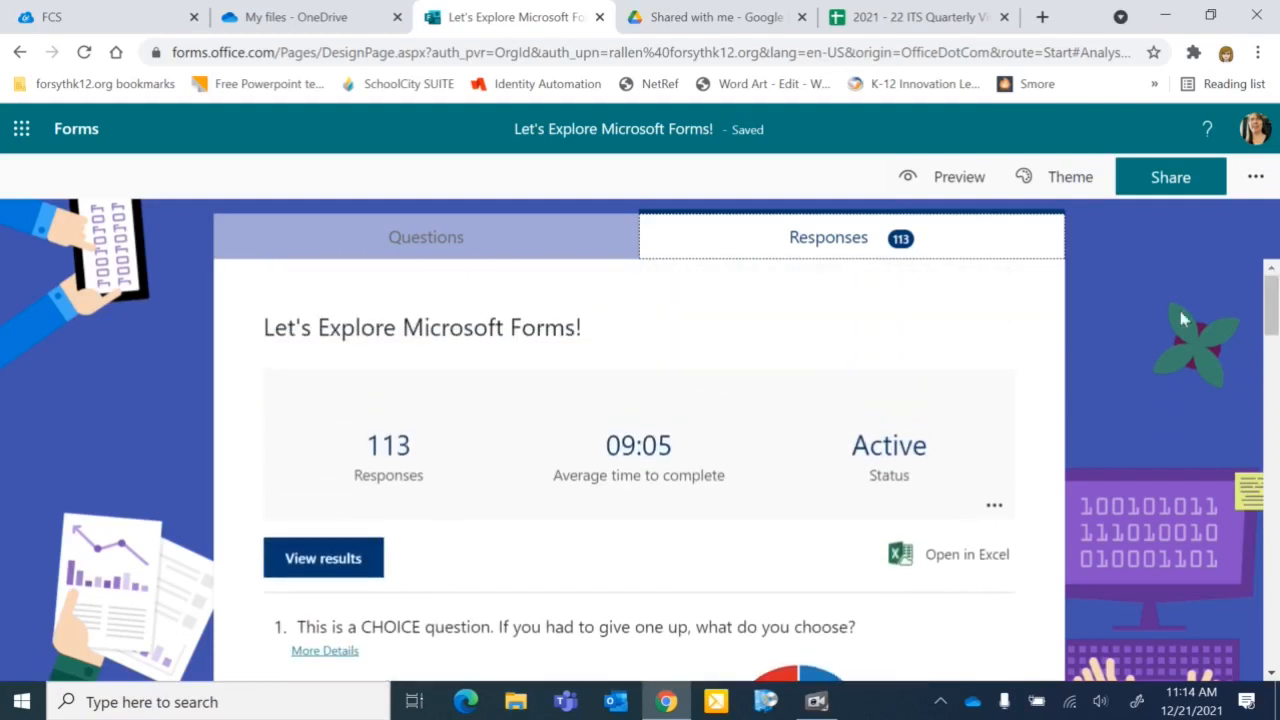
- View individual respondents' results, advance by two respondents and return to the response summary
click(324, 560)
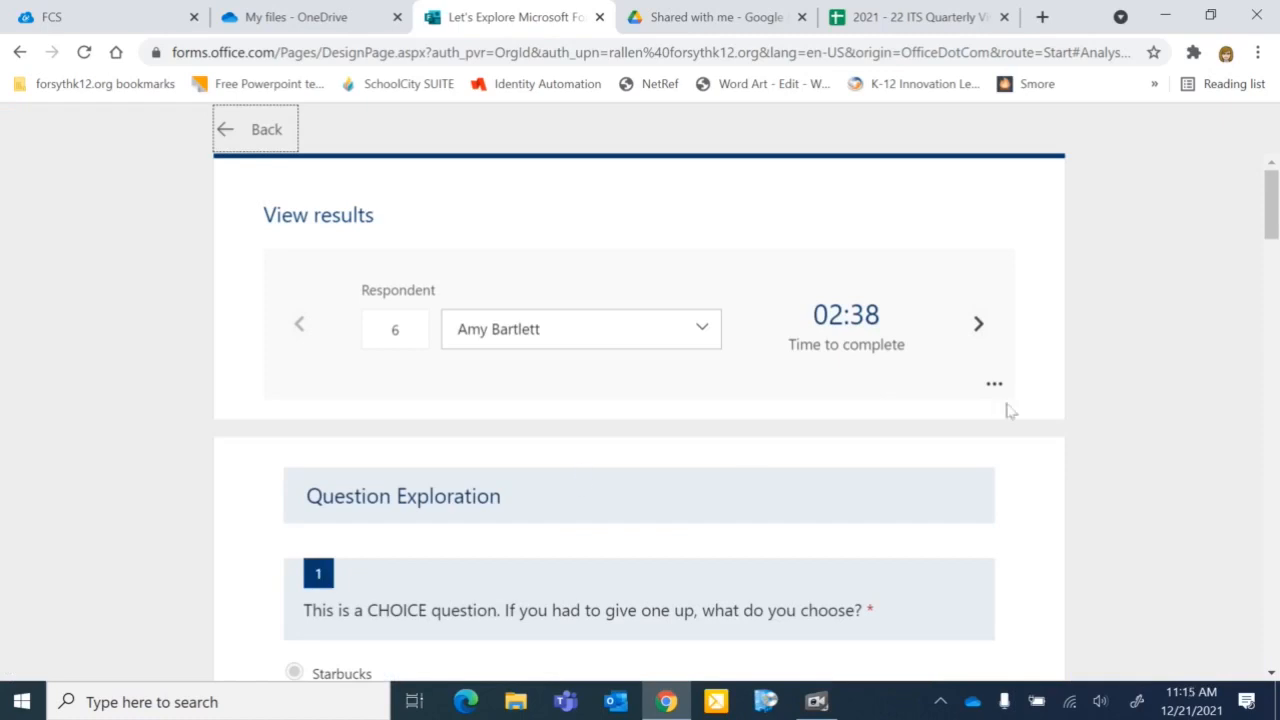
click(979, 330)
click(979, 330)
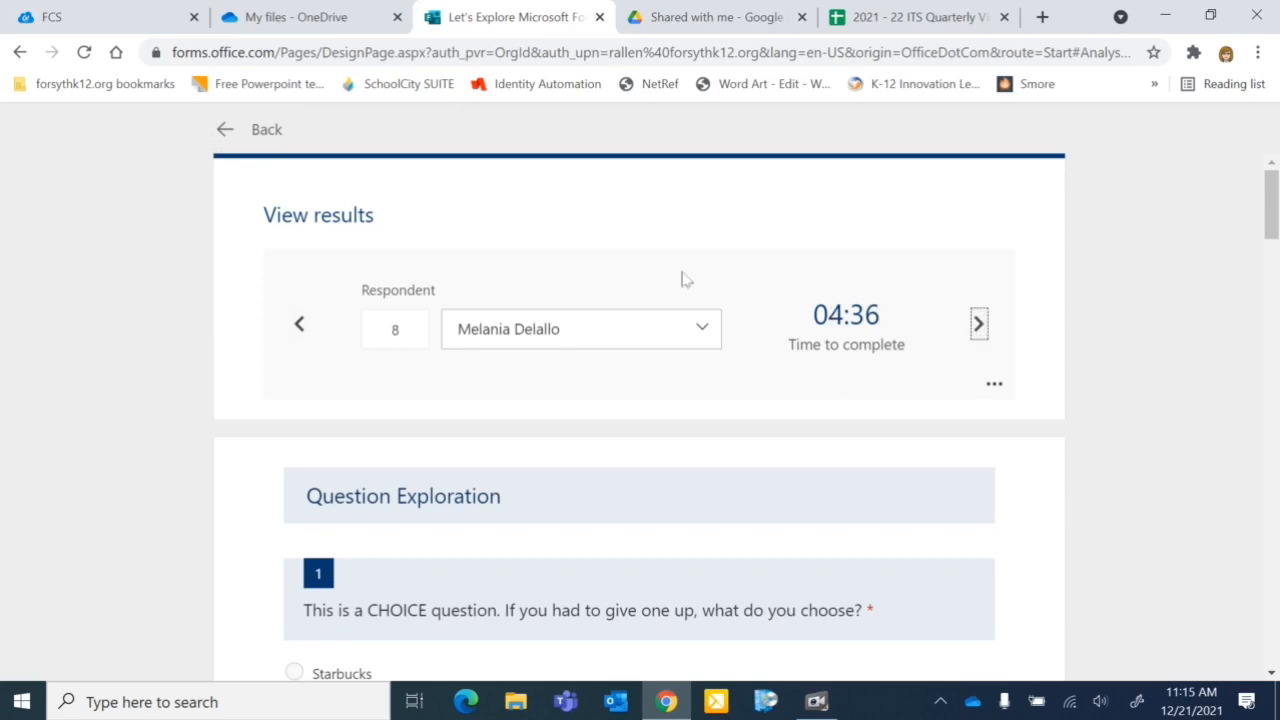
click(258, 138)
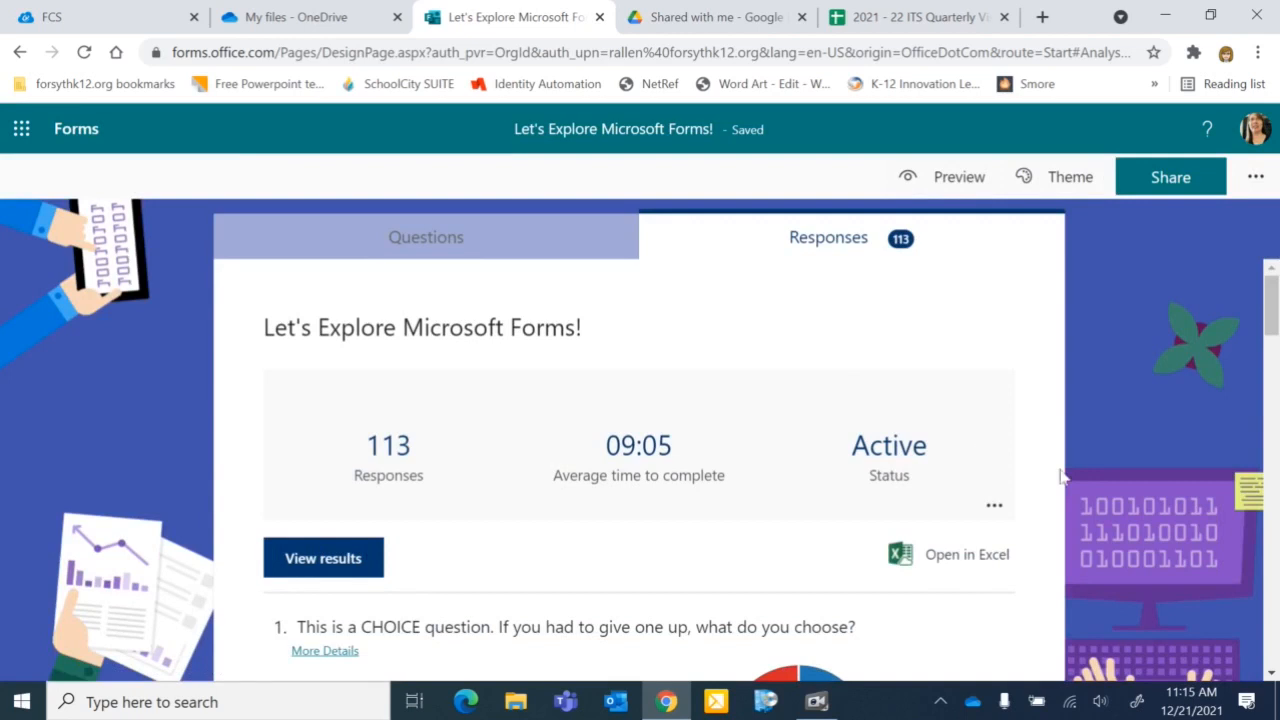
- Open the form's responses in Excel to look over the table, then return to the form's response summary
click(963, 560)
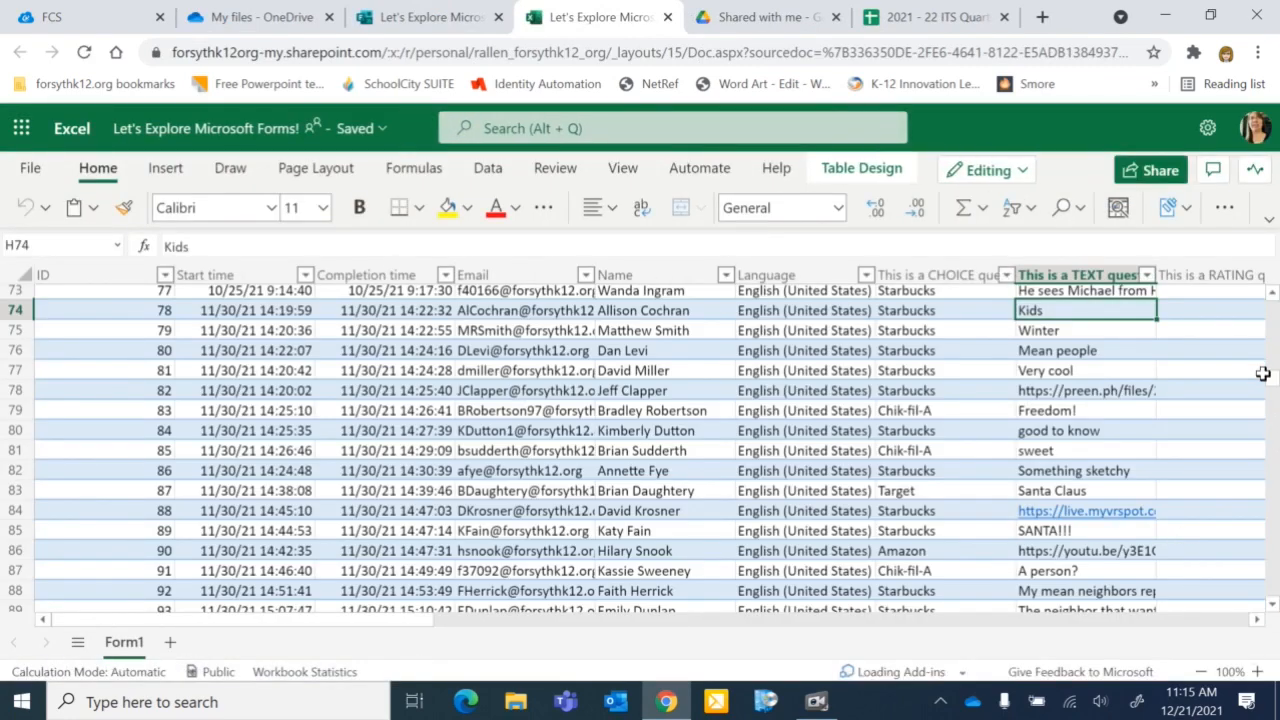
click(398, 18)
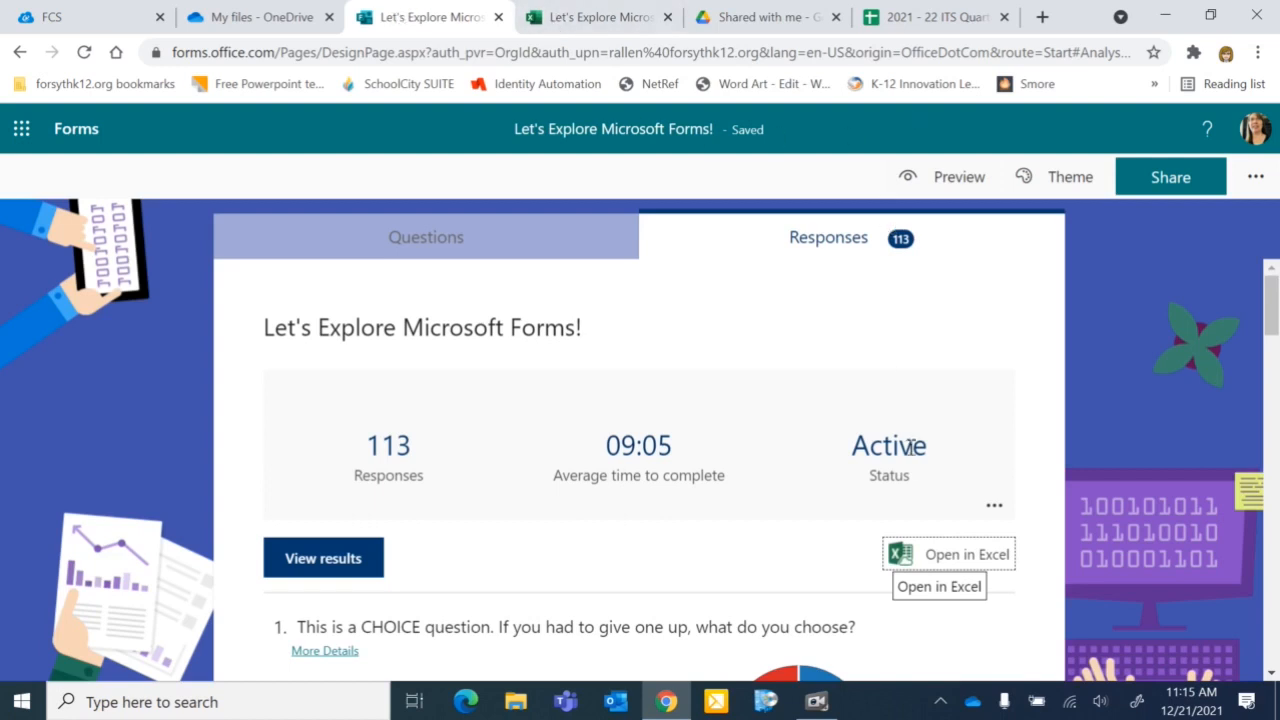
click(912, 553)
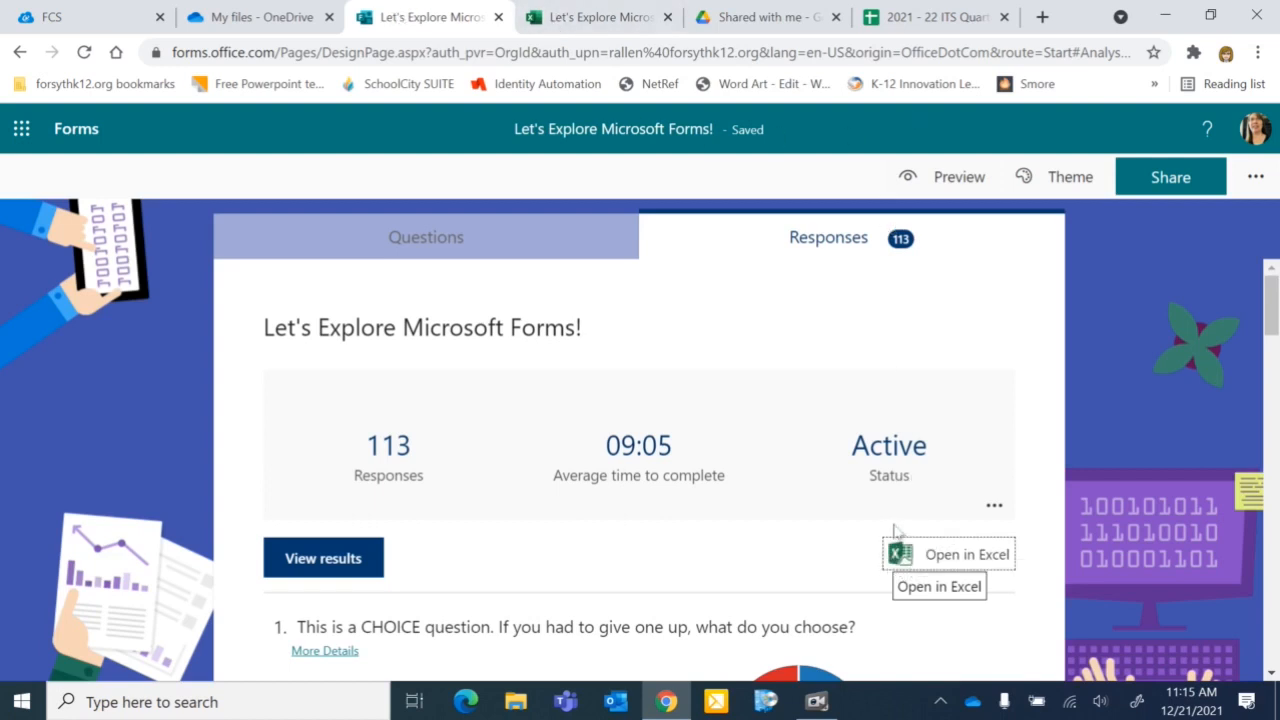